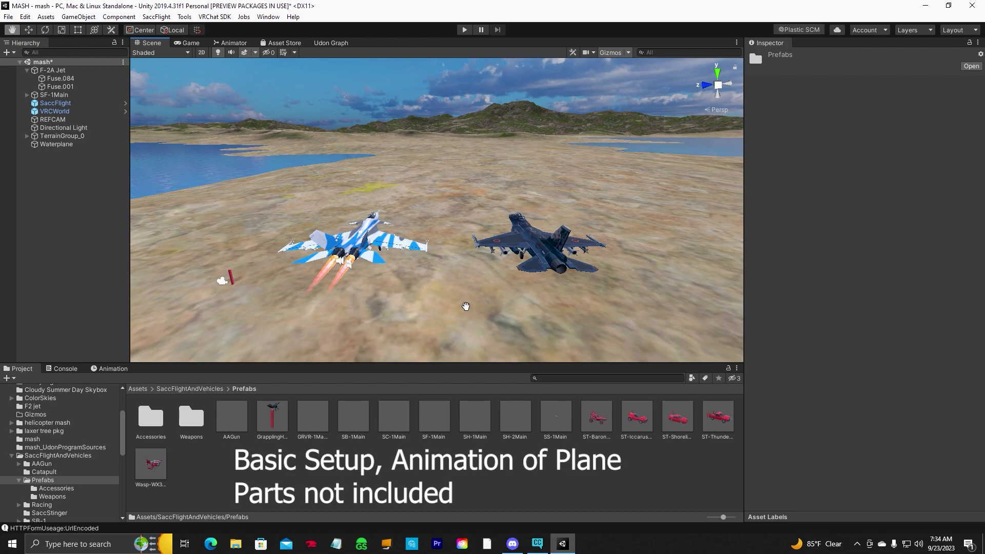
Orbit the view onto the two jets and select the F-2A Jet object.
left_click_drag(465, 306, 453, 259, "alt")
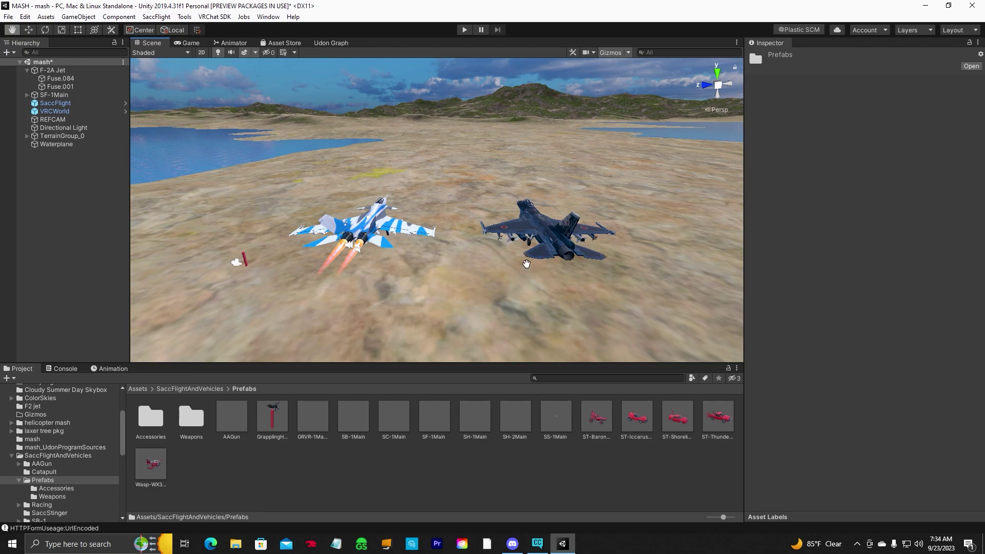
mouse_move(523, 257)
left_mouse_down()
mouse_move(491, 302)
mouse_move(520, 262)
left_mouse_up()
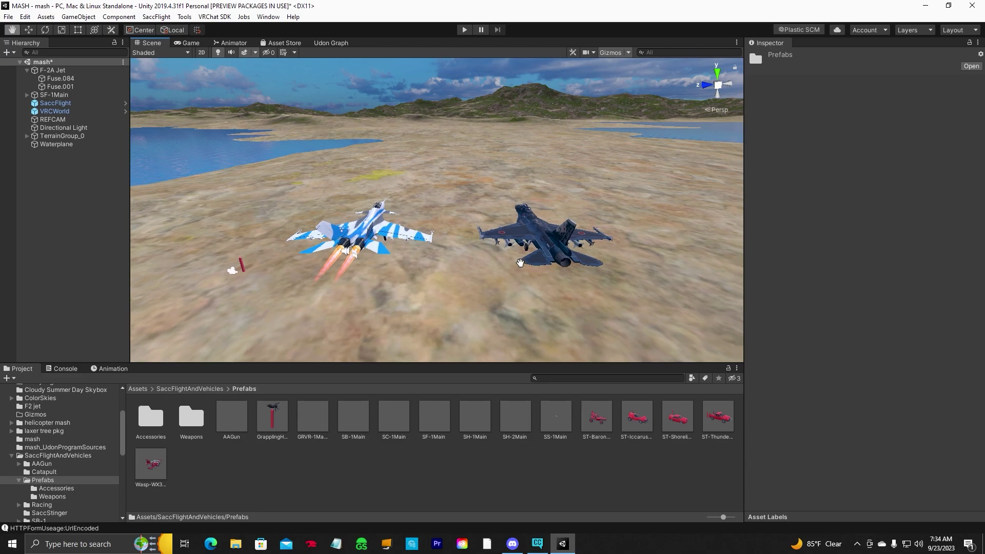
right_click_drag(483, 296, 482, 283)
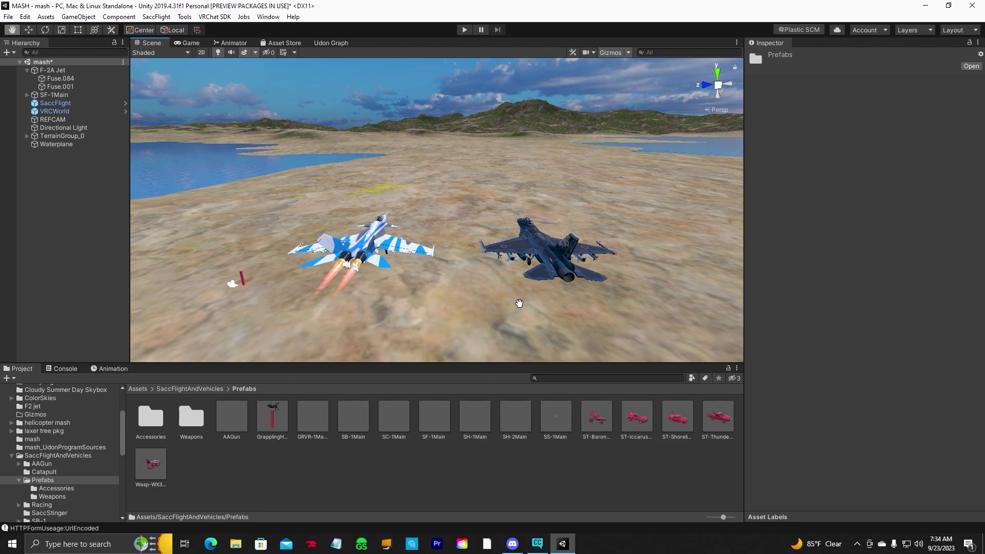
left_click(71, 71)
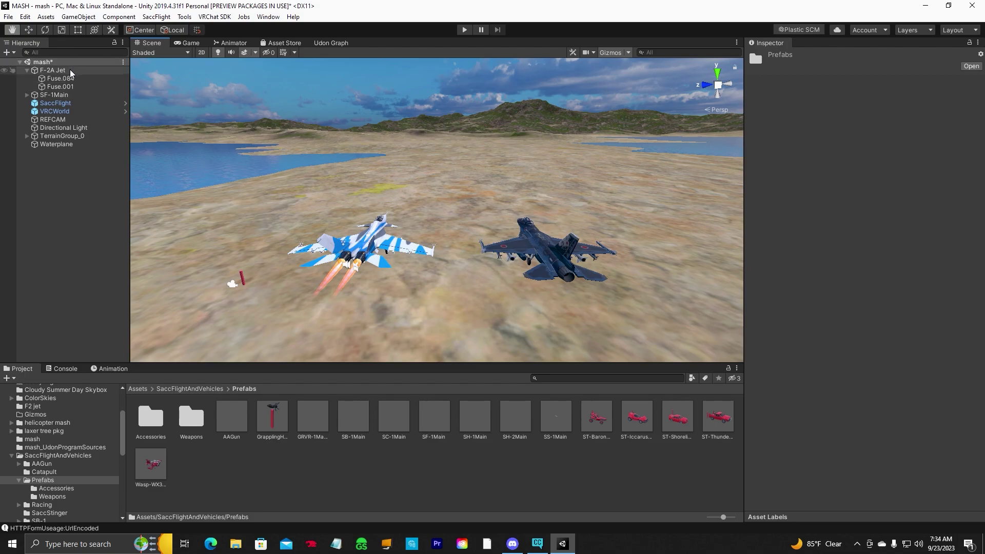
left_click(79, 95)
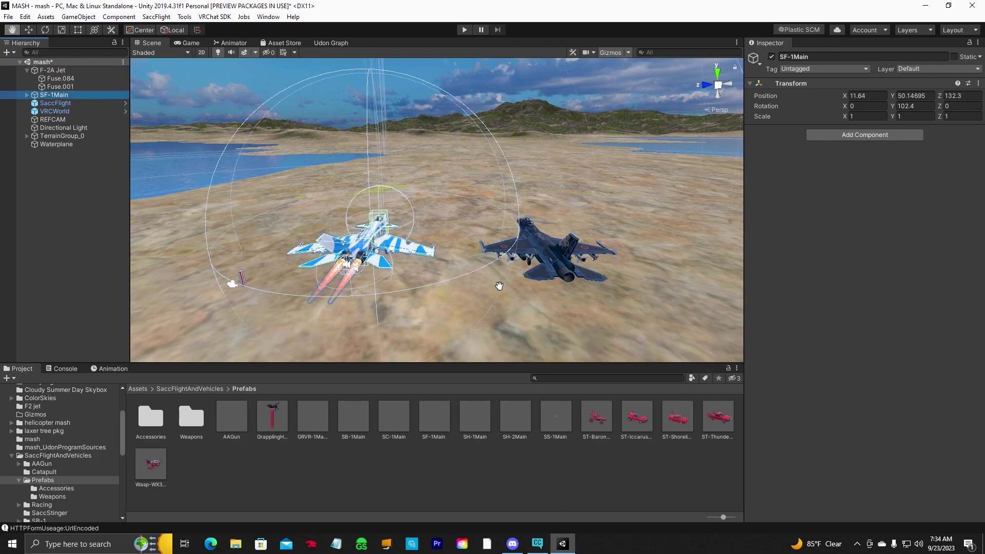
left_click(94, 72)
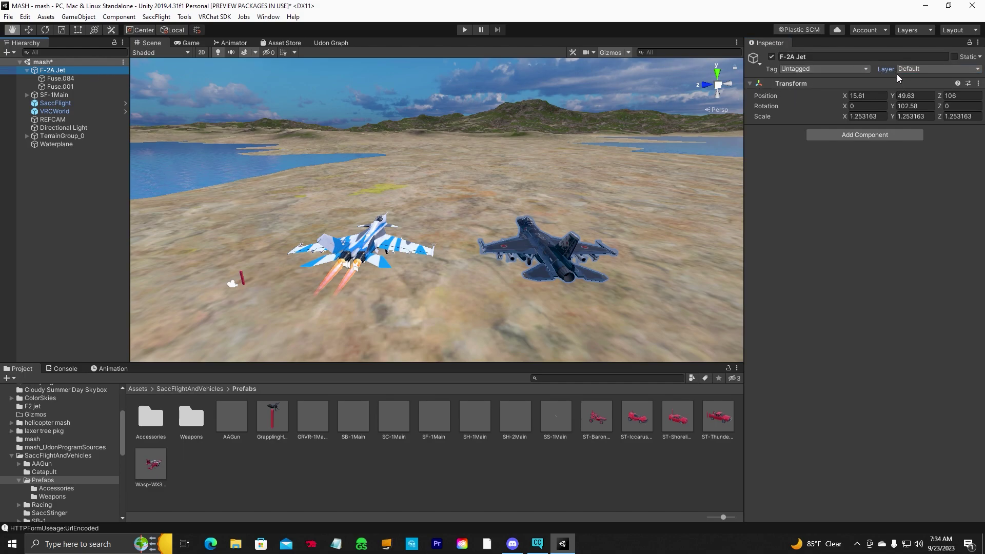
Set F-2A Jet and all its children to the Walkthrough layer, then expand SF-1Main.
left_click(976, 72)
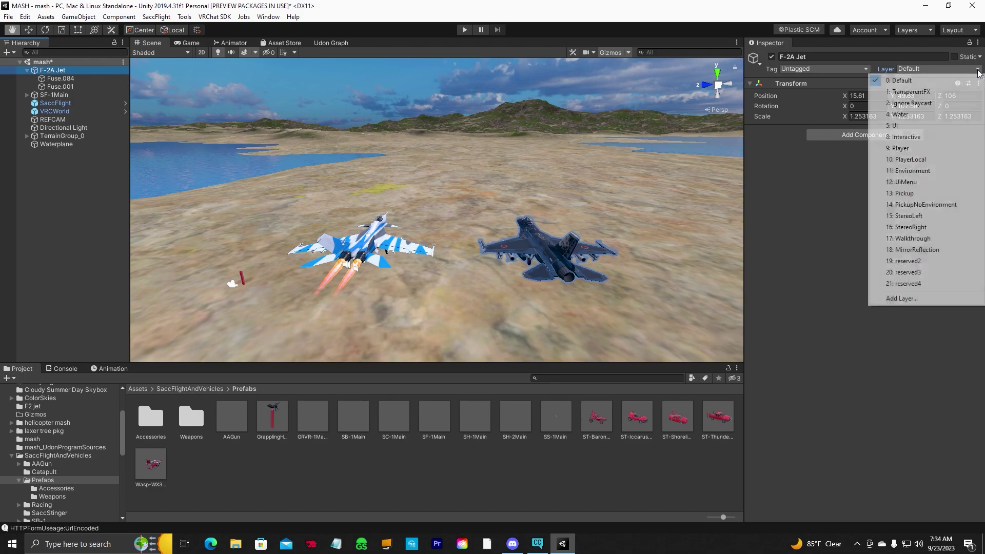
left_click(913, 233)
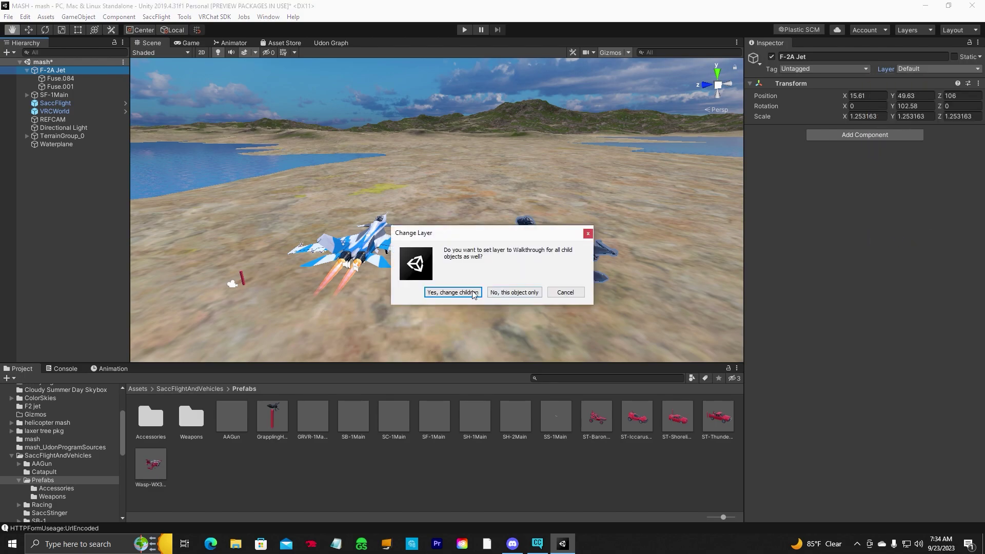
left_click(447, 292)
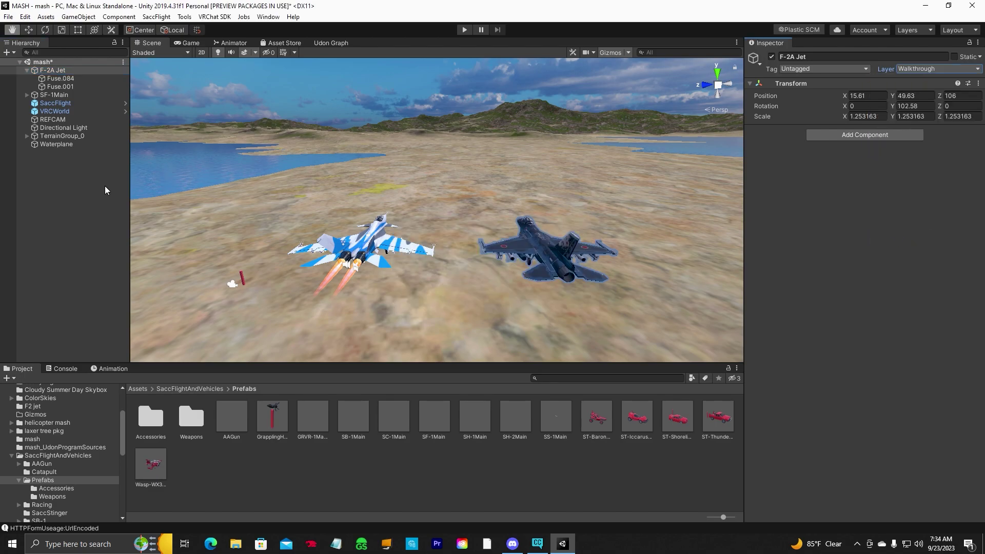
left_click(27, 95)
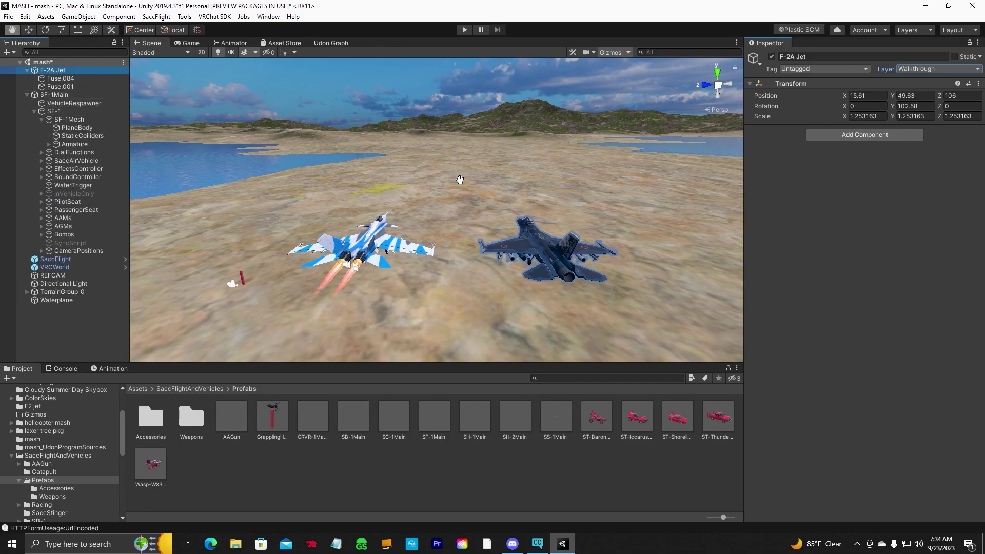
From a top-down view, drag the F-2A Jet over the SF-1 jet.
right_click_drag(460, 181, 491, 180)
middle_click_drag(490, 180, 451, 299)
mouse_move(452, 299)
left_mouse_down("alt")
mouse_move(418, 280)
mouse_move(438, 287)
left_mouse_up("alt")
left_click(29, 30)
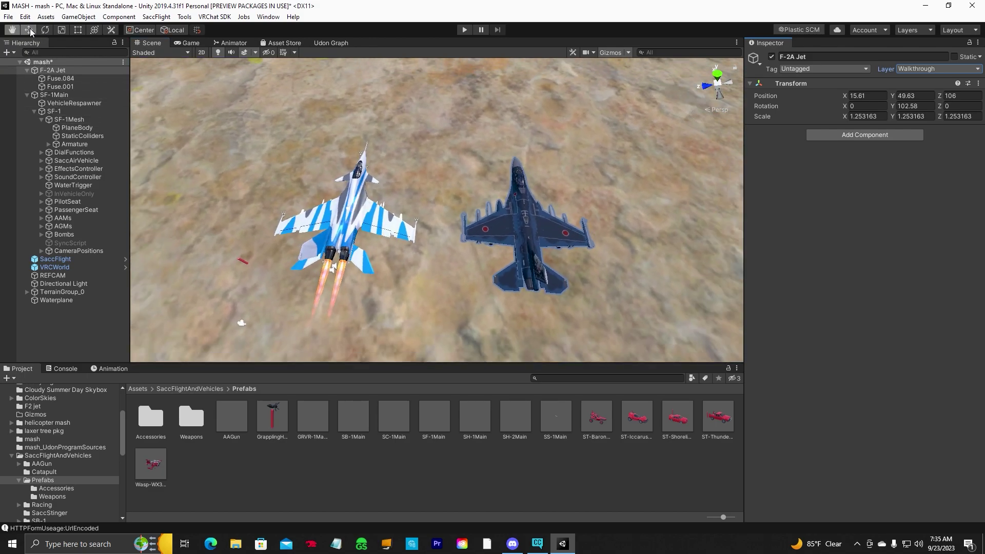
left_click_drag(567, 215, 388, 203)
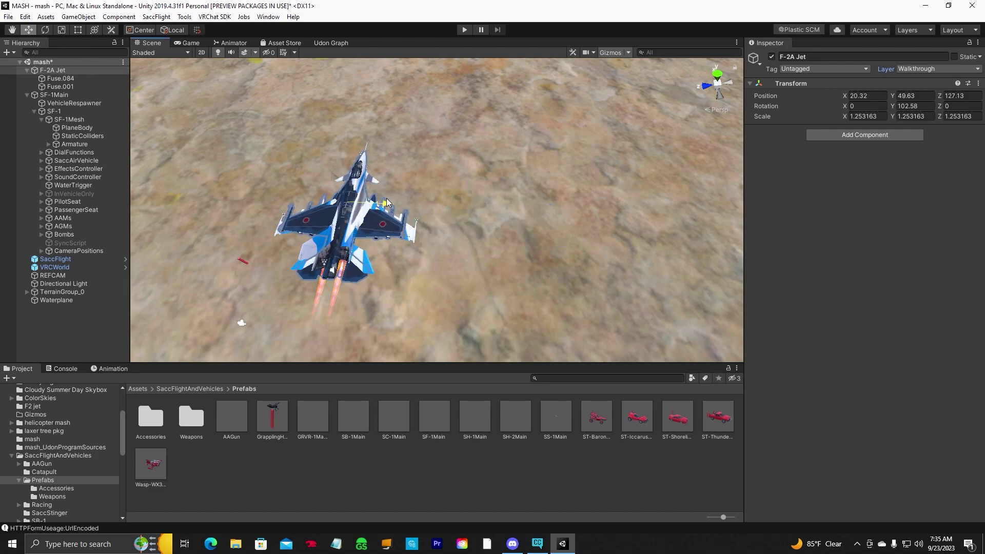
Re-centre the view and nudge F-2A Jet to X 20.29, Y 49.63, Z 126.96.
left_click(12, 31)
right_click_drag(308, 205, 354, 236)
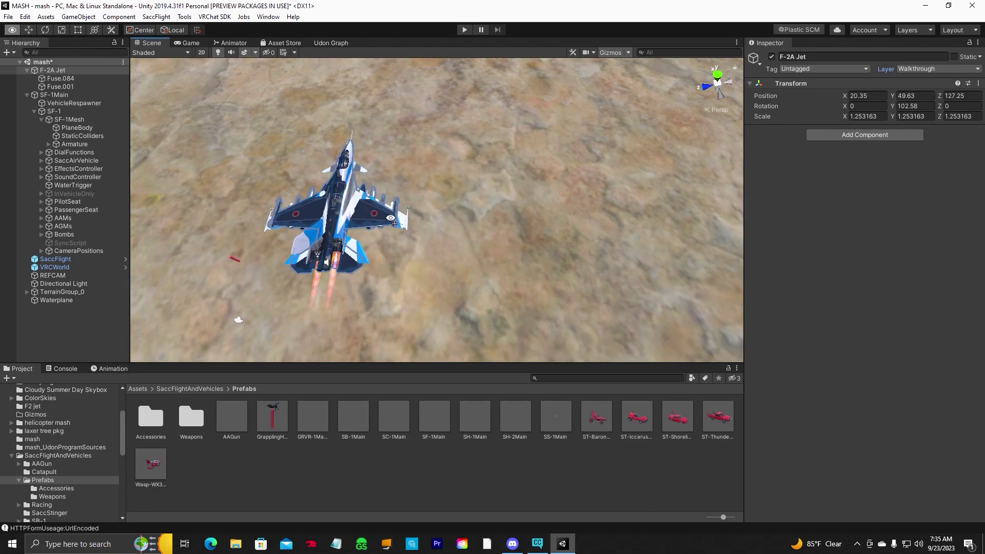
left_click_drag(362, 256, 479, 285)
key("w")
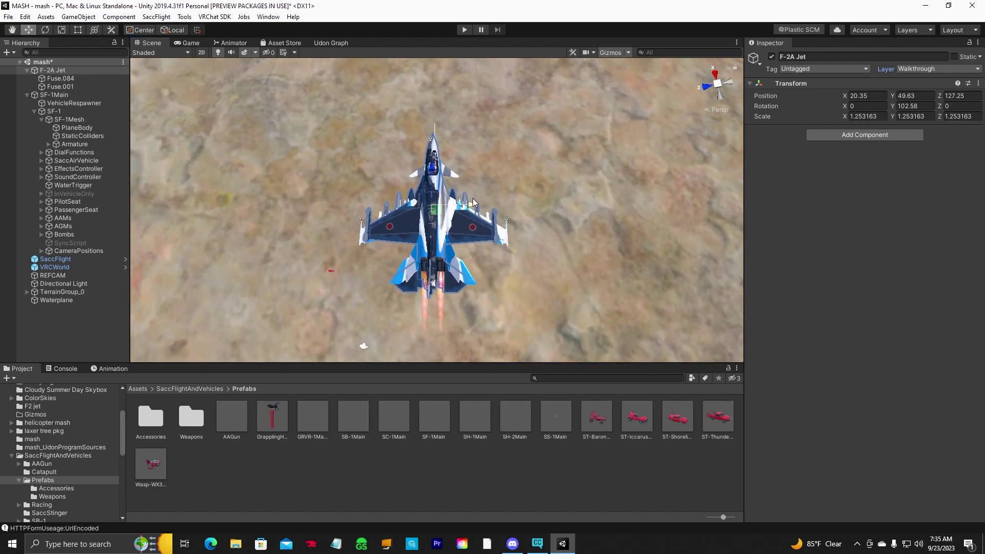
left_click_drag(472, 206, 474, 204)
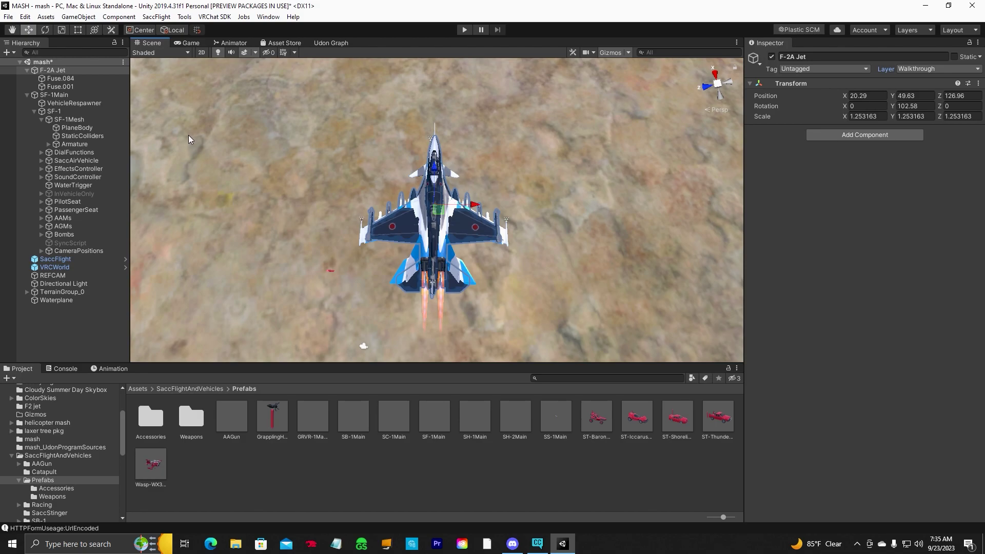
Compare PlaneBody with the F-2A's Fuse.084 part and locate the Fuse.084 mesh asset.
left_click(79, 120)
left_click(82, 129)
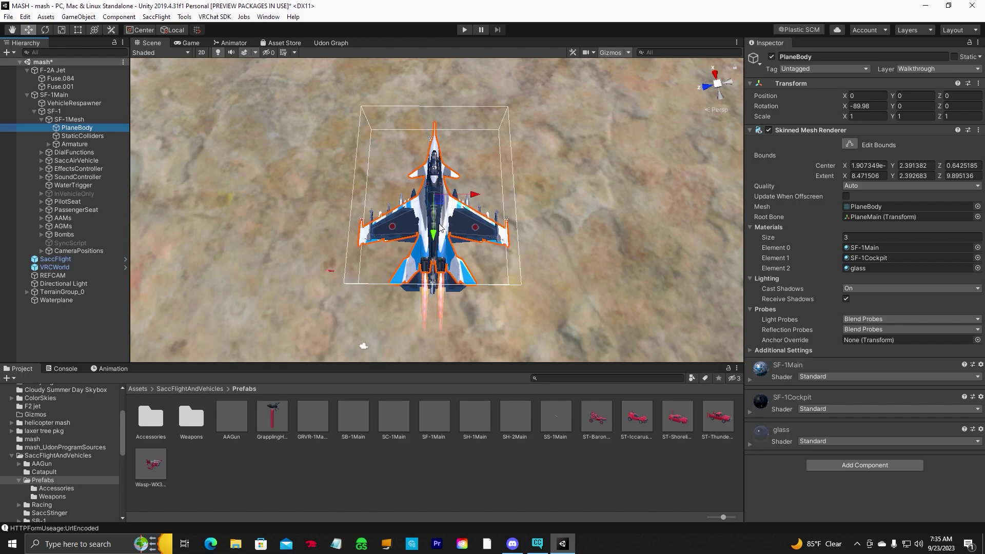
left_click(69, 70)
left_click(69, 79)
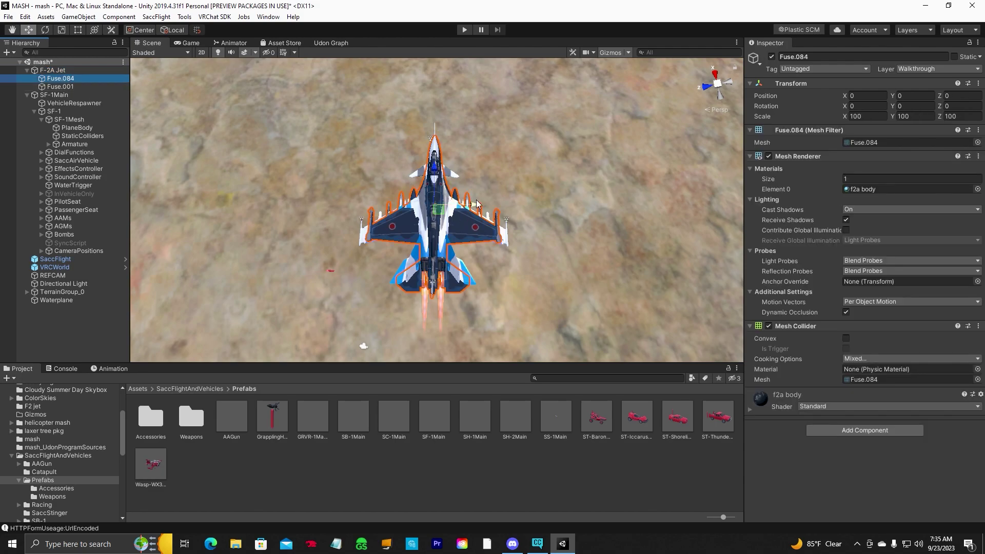
mouse_move(477, 204)
left_mouse_down()
mouse_move(602, 204)
mouse_move(472, 196)
left_mouse_up()
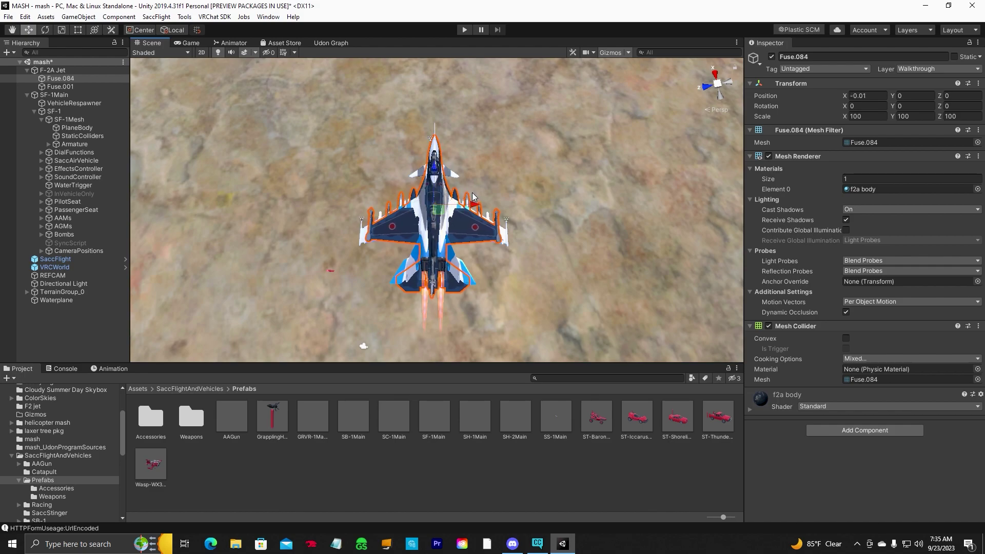
left_click(867, 143)
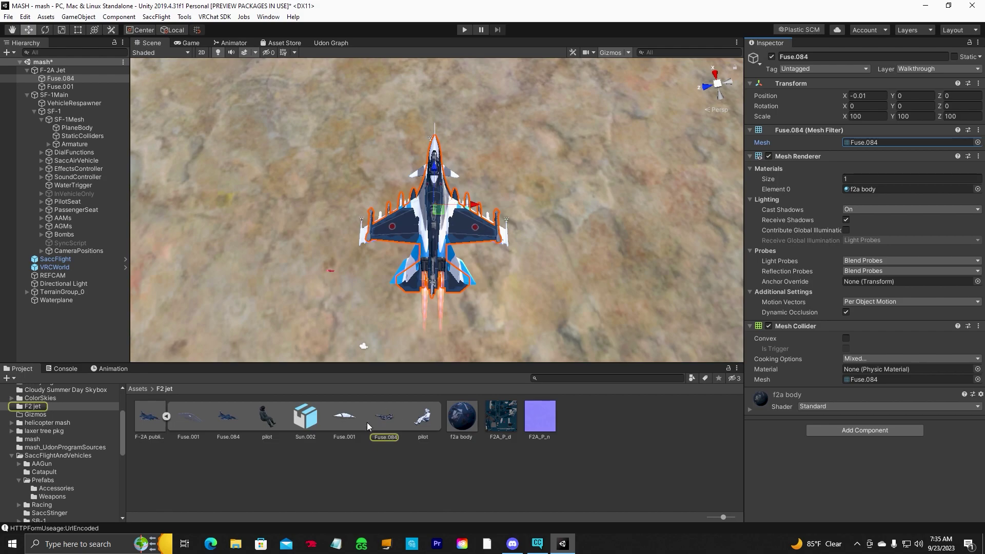
Assign the Fuse.084 mesh to PlaneBody and disable the PlaneBody object.
left_click(75, 129)
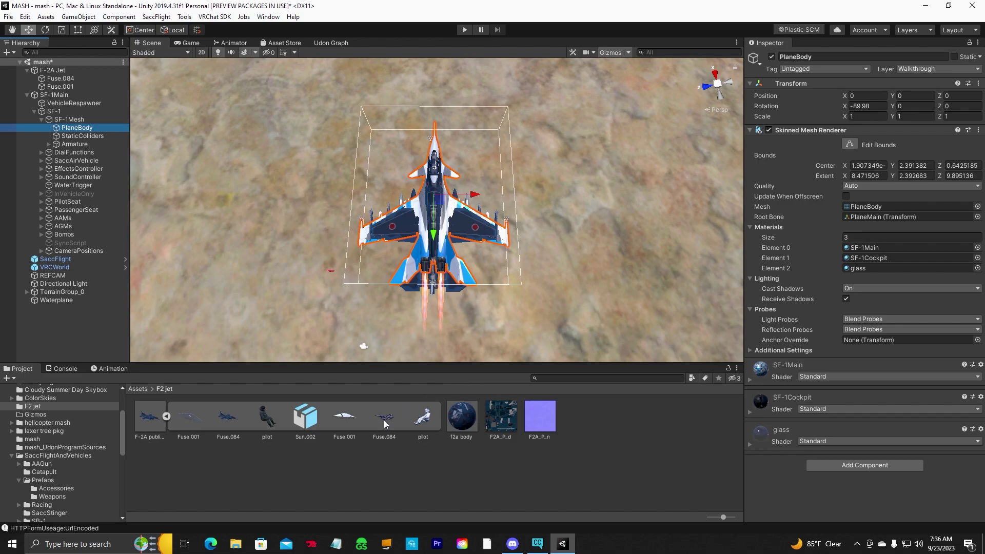
left_click_drag(385, 424, 872, 207)
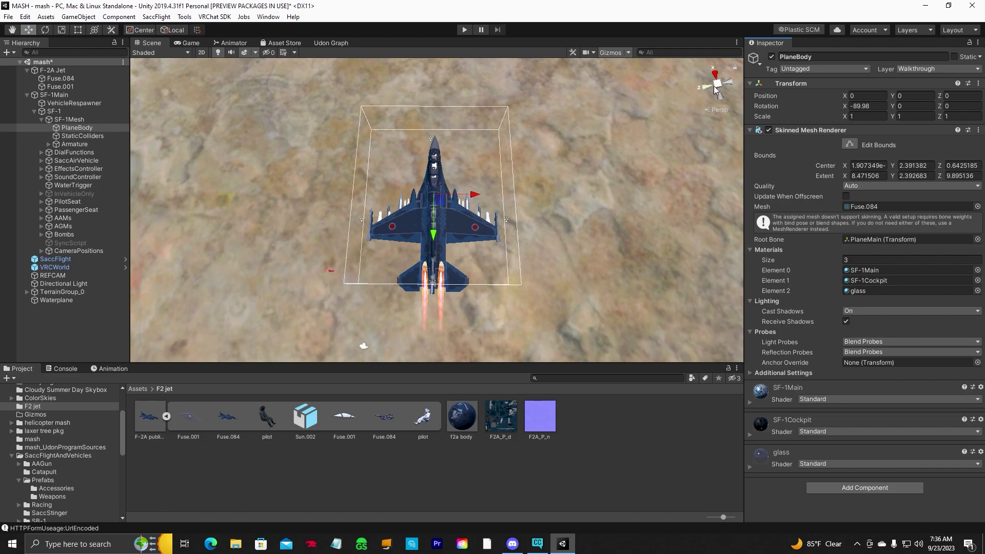
left_click(772, 57)
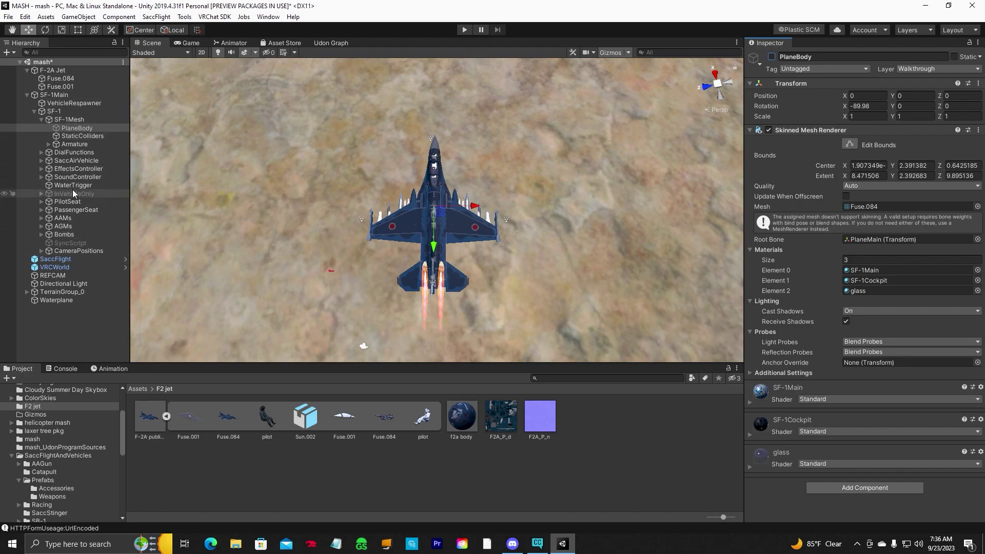
left_click(110, 137)
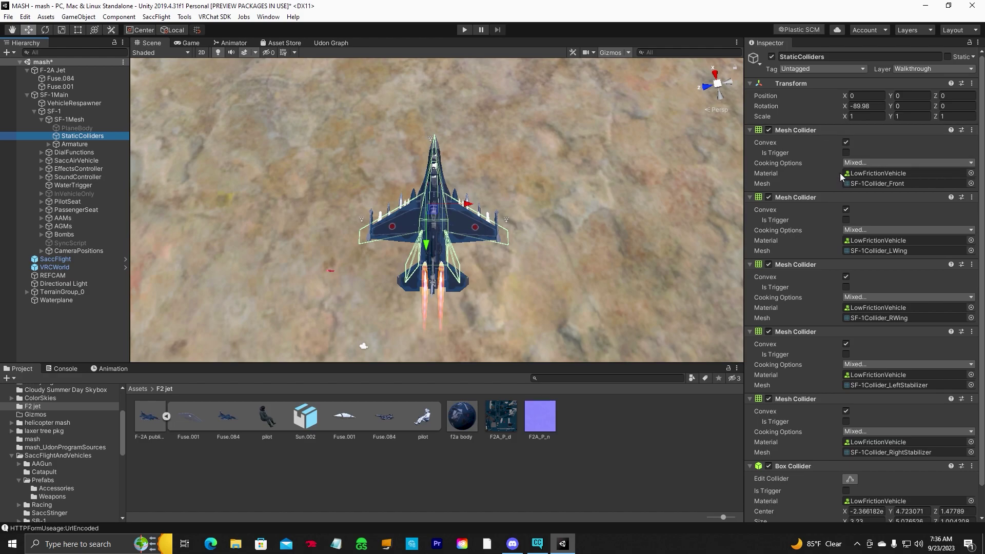
Remove StaticColliders' five mesh colliders: front, both wings and both stabilizers.
left_click(972, 129)
left_click(936, 157)
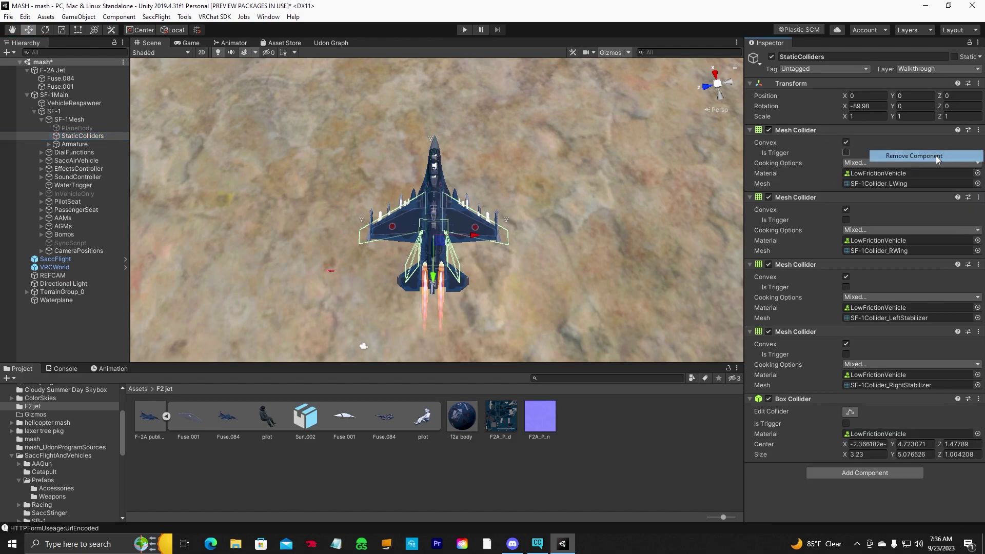
left_click(978, 130)
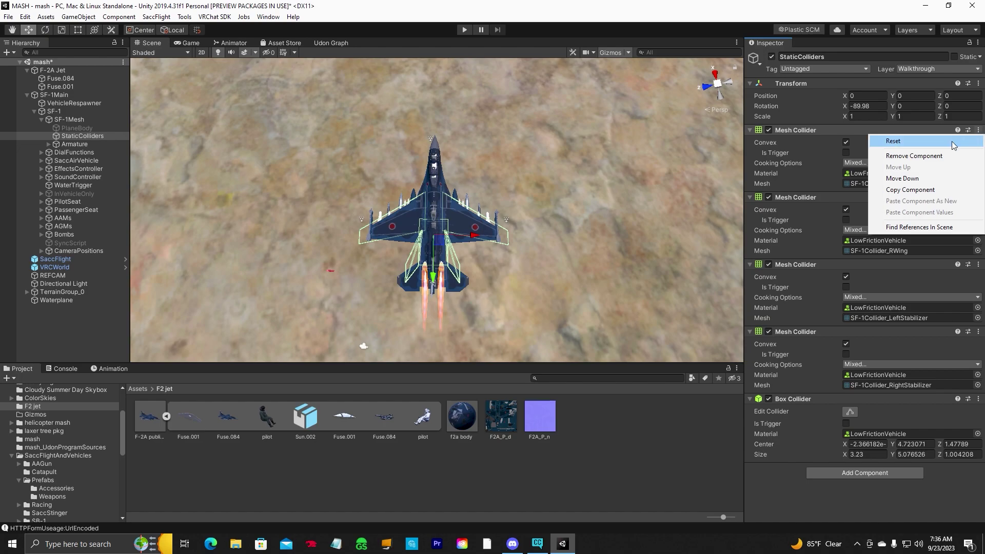
left_click(929, 157)
left_click(979, 130)
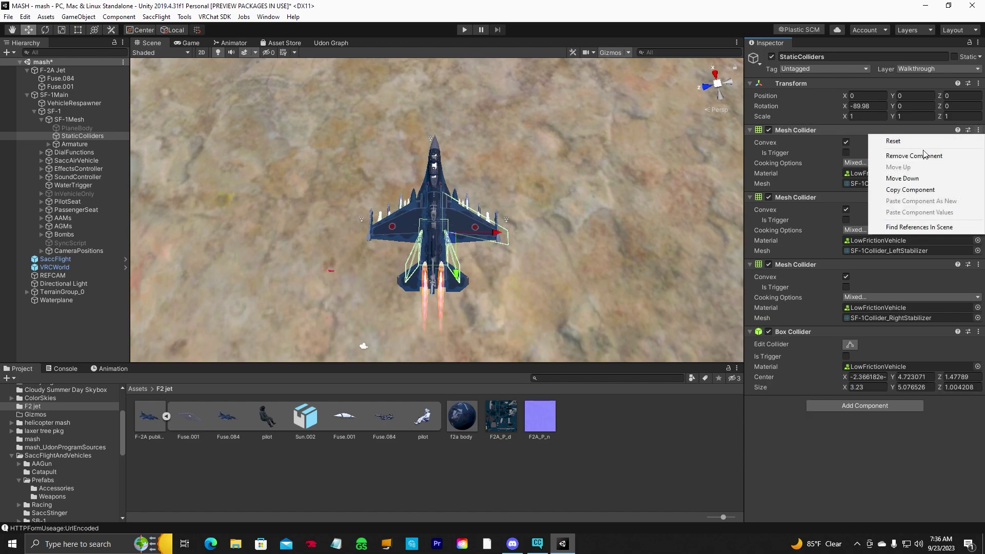
left_click(929, 156)
left_click(978, 129)
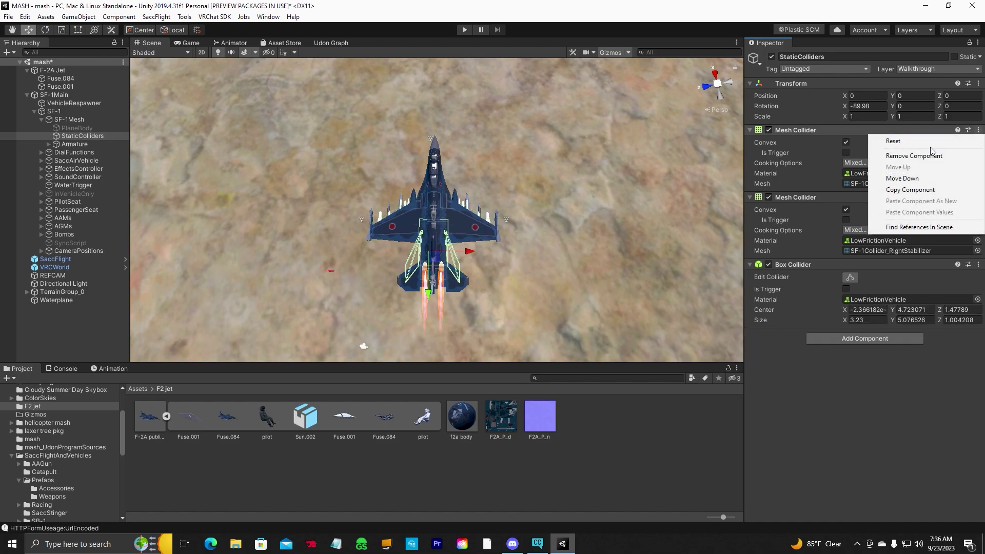
left_click(930, 156)
left_click(979, 130)
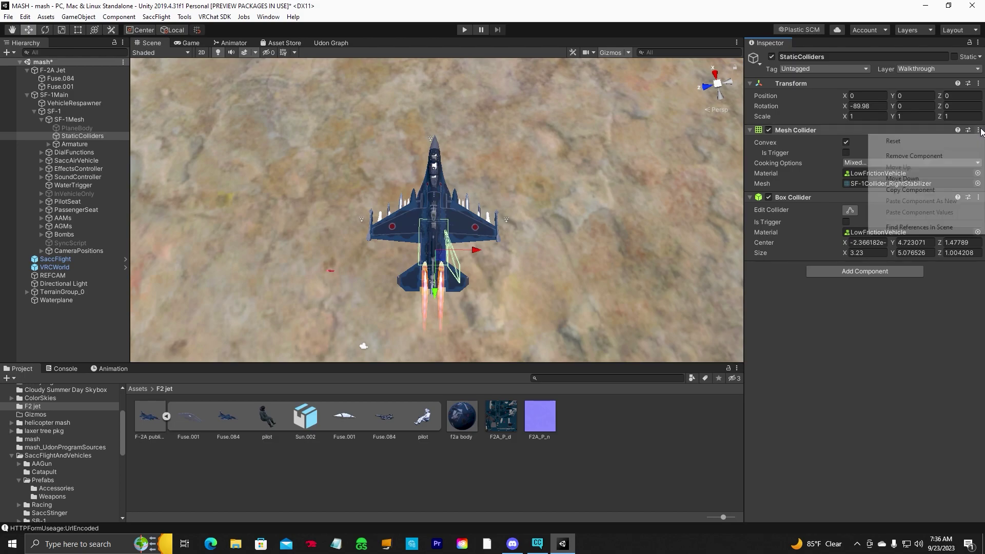
left_click(929, 156)
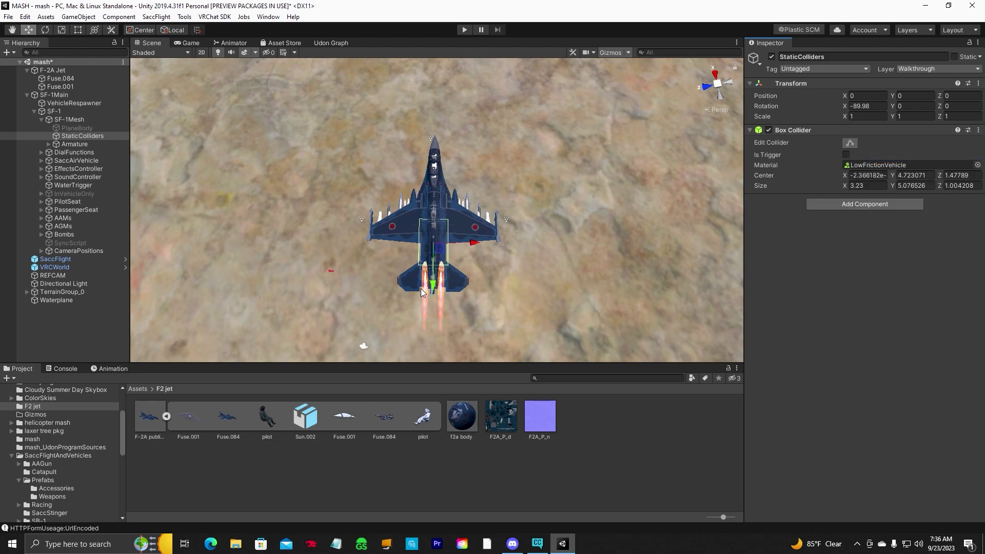
Extend the box collider over the nose and pull its bottom edge up, length about 10.26.
scroll(480, 246, "up", 5)
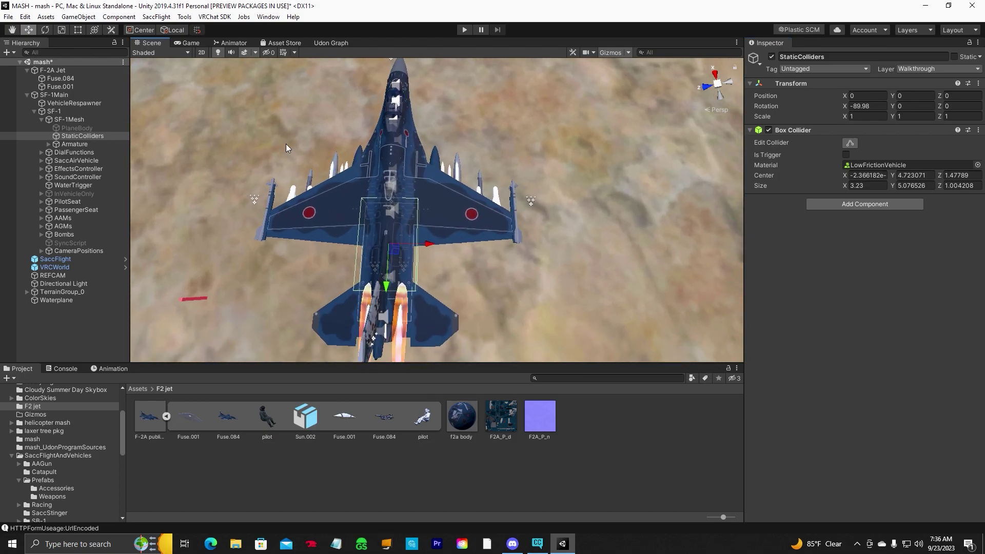
middle_click_drag(286, 148, 280, 144)
left_click(850, 143)
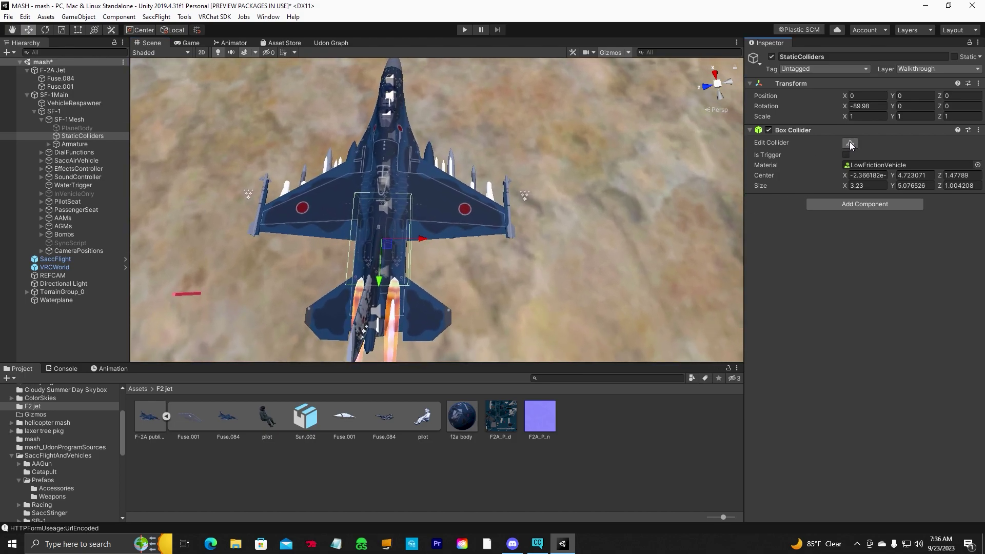
left_click_drag(388, 198, 389, 114)
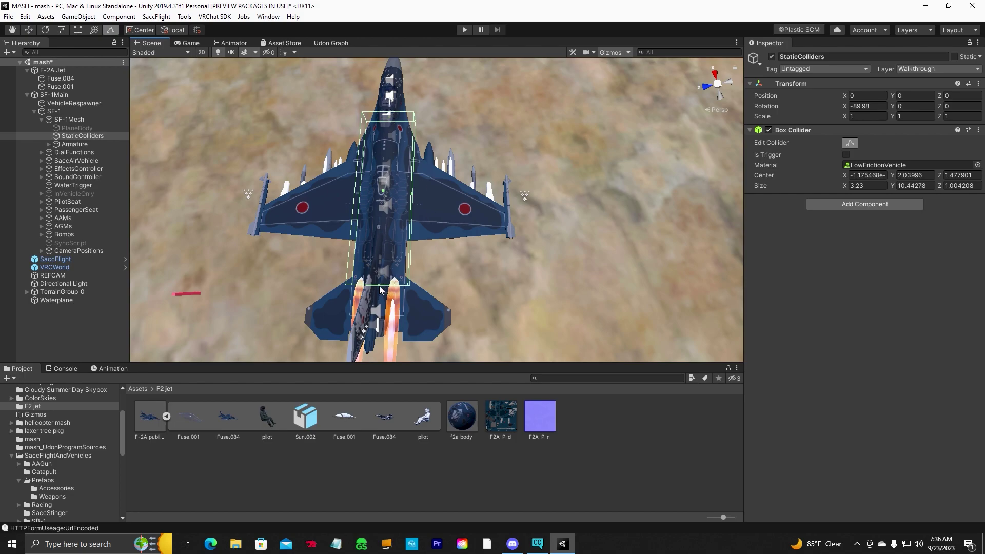
left_click_drag(381, 288, 399, 276)
Orbit to a top-down view to check the 3.23 × 10.26 × 1.00 fuselage collider.
key("q")
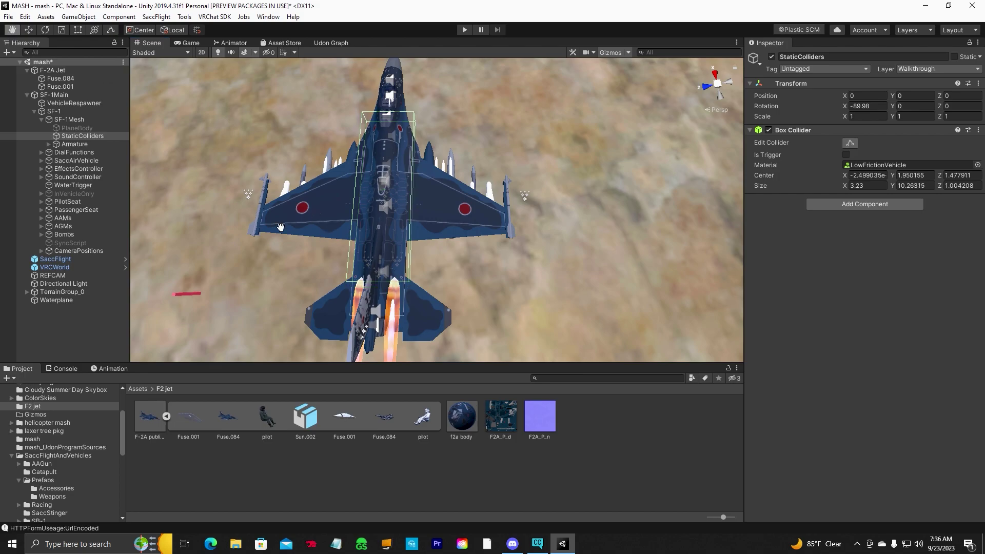
left_click_drag(303, 240, 533, 283)
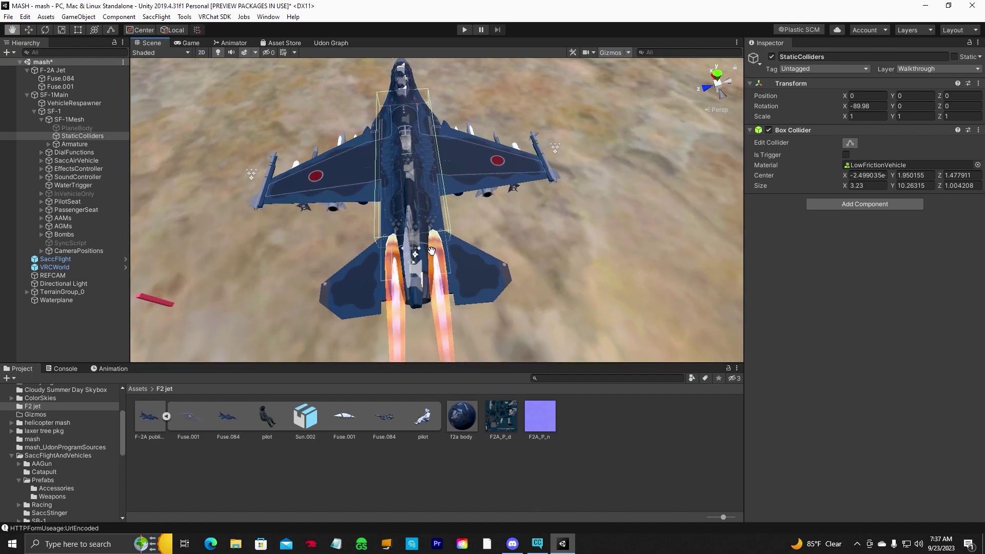
left_click_drag(431, 252, 492, 329, "alt")
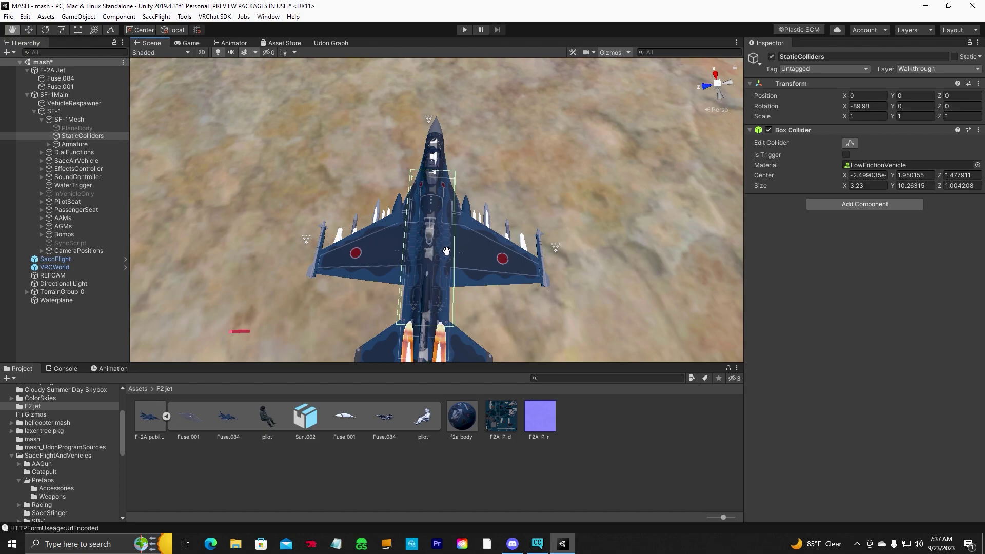
left_click_drag(441, 247, 445, 267)
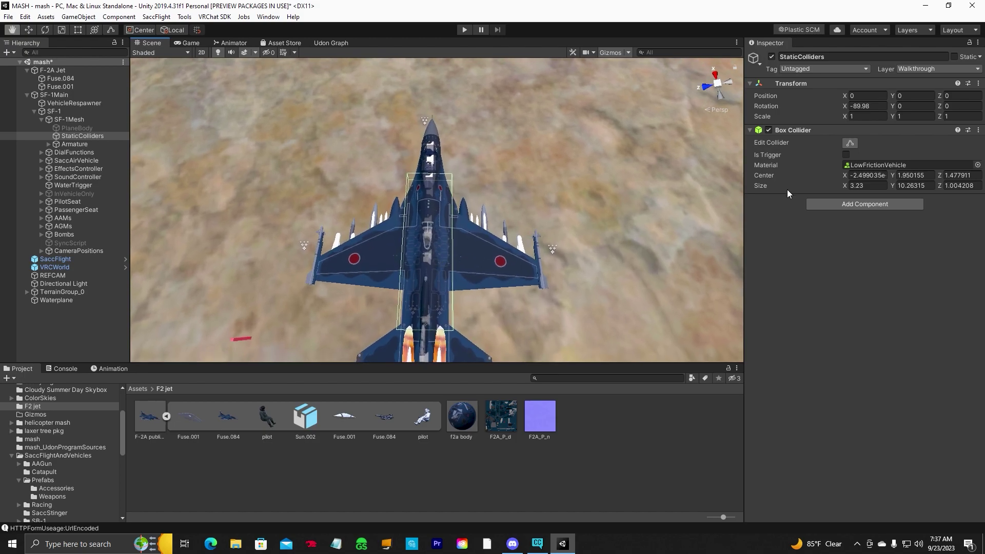
Add a second Box Collider to StaticColliders and stretch it across both wings.
left_click(836, 204)
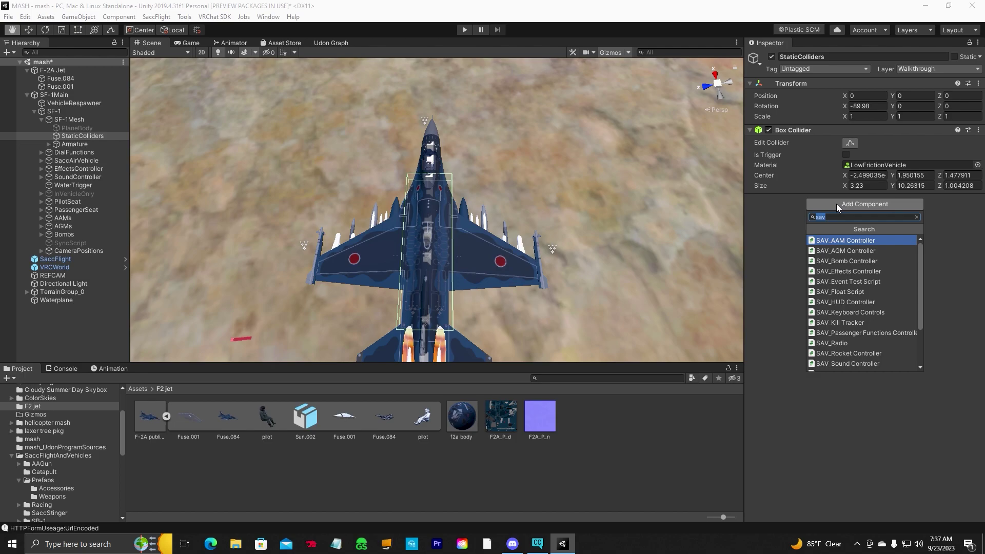
type("box")
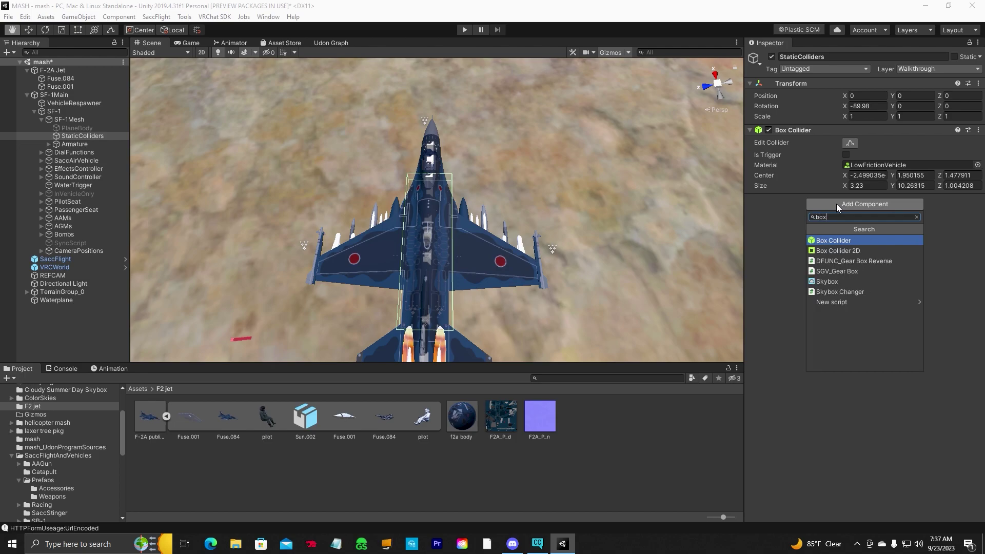
left_click(840, 239)
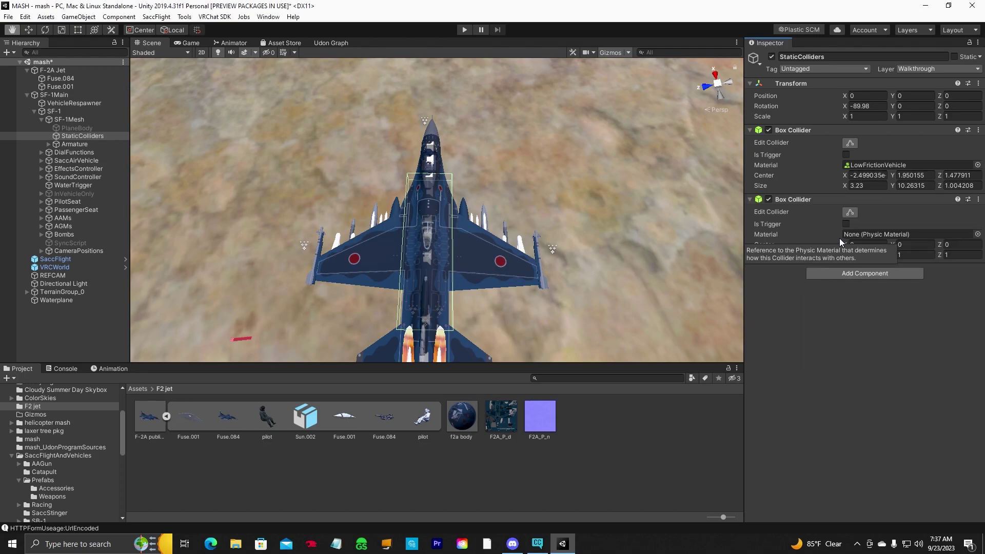
left_click(851, 212)
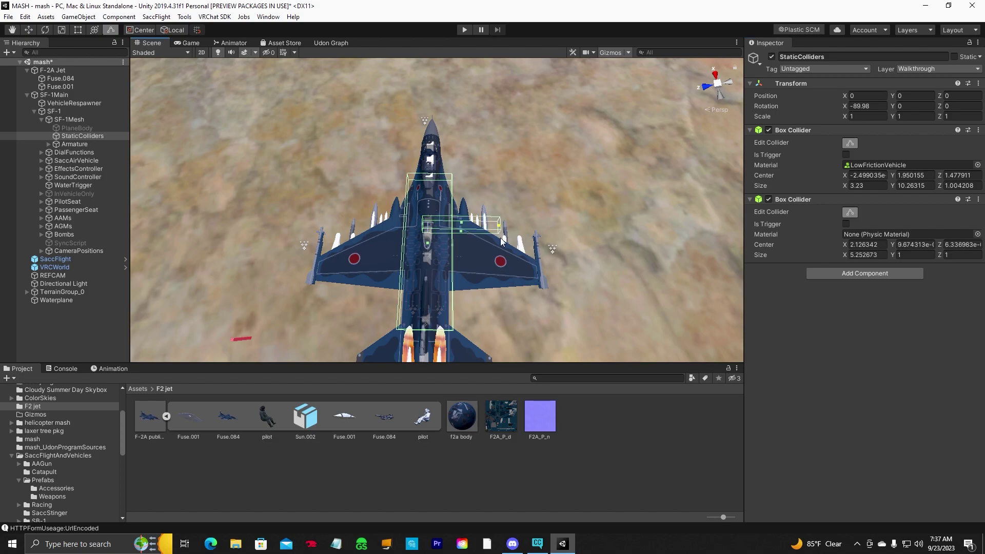
left_click_drag(502, 241, 478, 282)
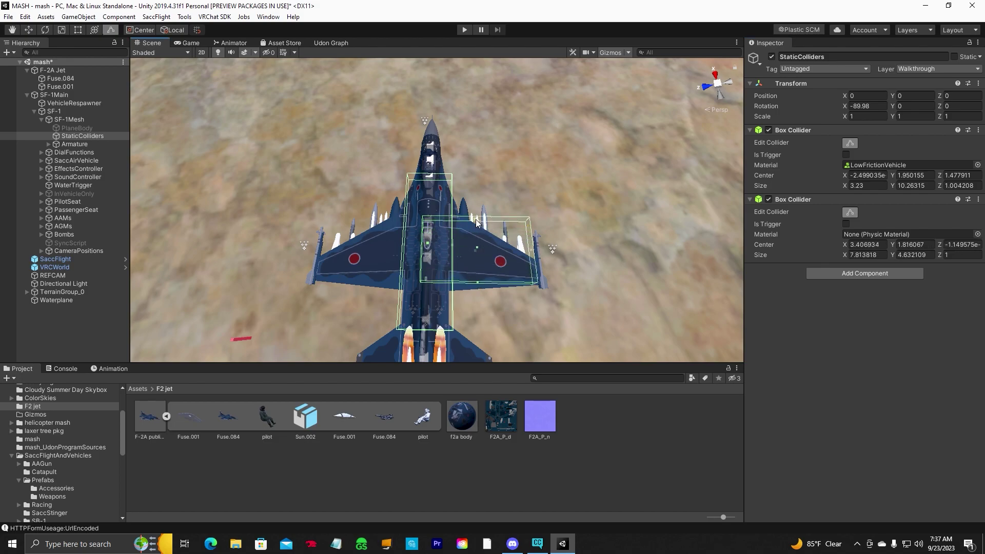
left_click_drag(477, 221, 479, 231)
left_click_drag(419, 255, 319, 254)
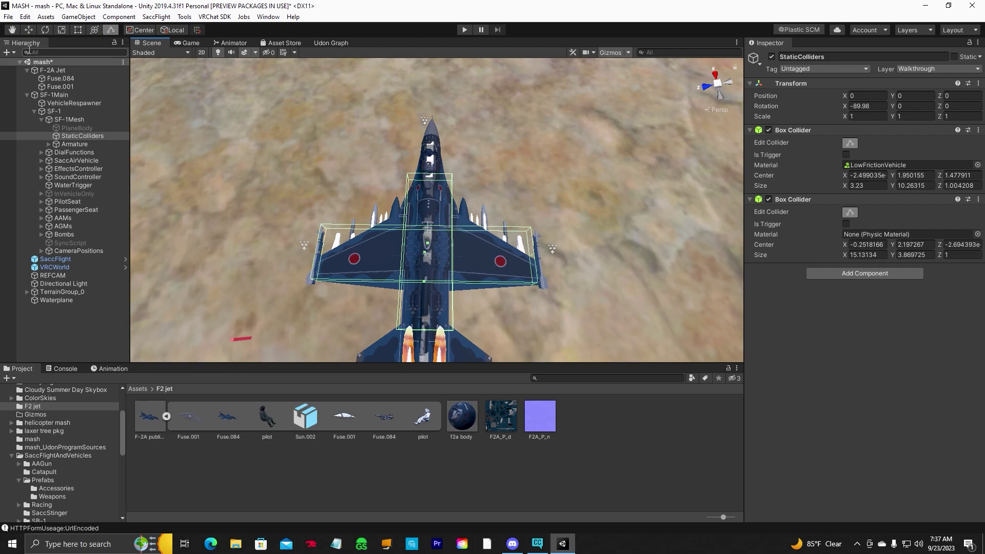
From a side view, raise the wing collider's top and bottom faces to make it thin.
left_click_drag(451, 277, 499, 186, "alt")
middle_click_drag(498, 187, 409, 335)
right_click_drag(409, 335, 438, 289)
left_click_drag(437, 288, 447, 288)
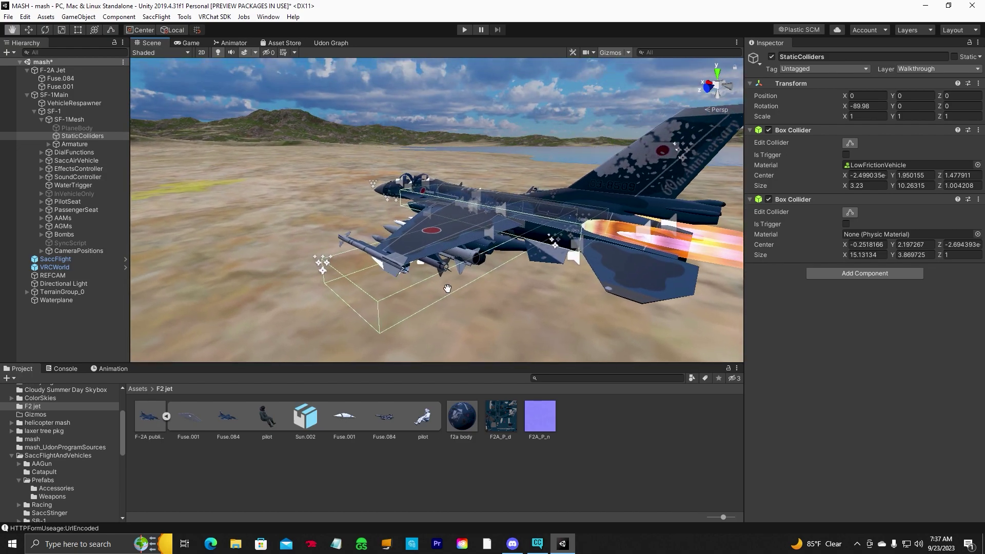
left_click(851, 211)
left_click_drag(485, 230, 489, 211)
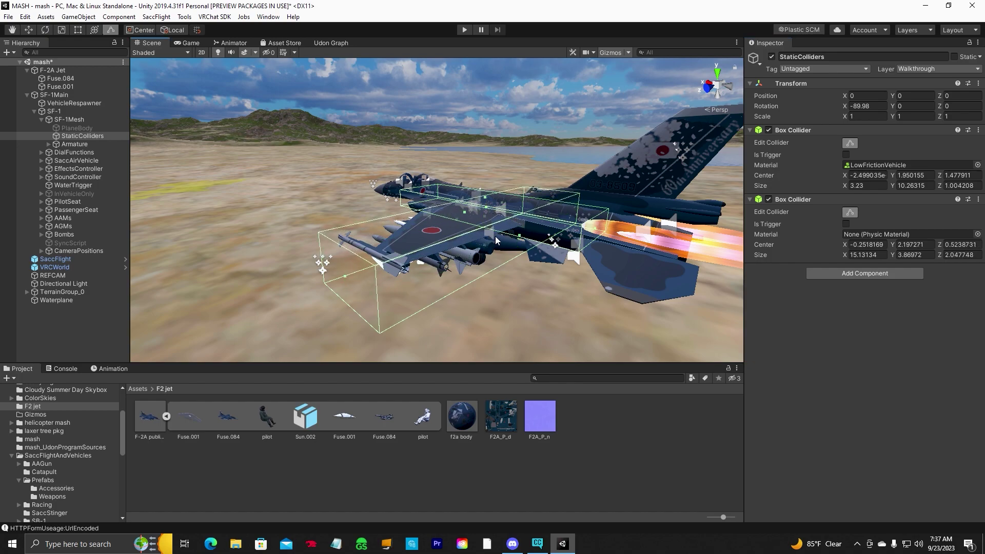
left_click_drag(484, 249, 489, 226)
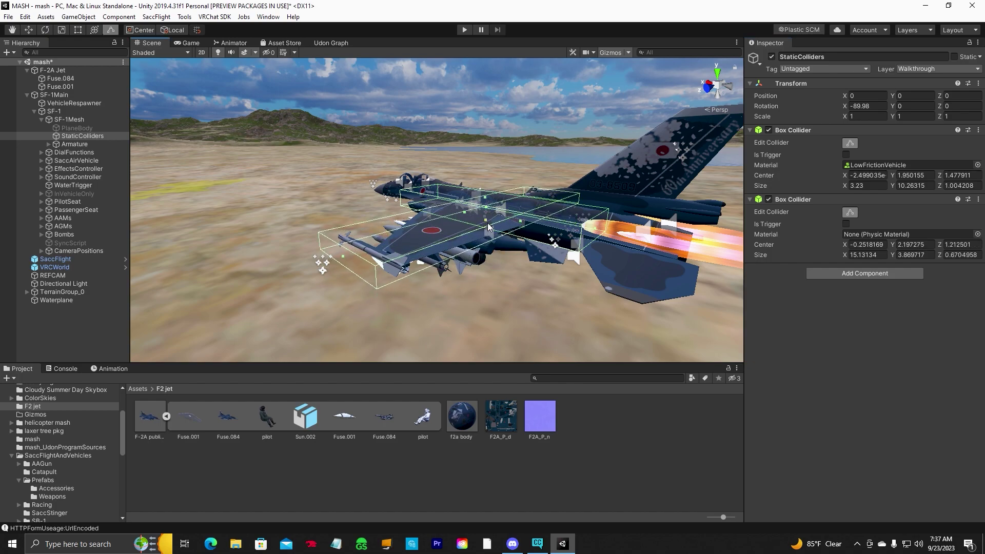
Orbit around the jet to check the wing collider from the front and above.
left_click(14, 27)
right_click_drag(498, 307, 451, 306)
left_click_drag(518, 307, 491, 272)
left_click(850, 212)
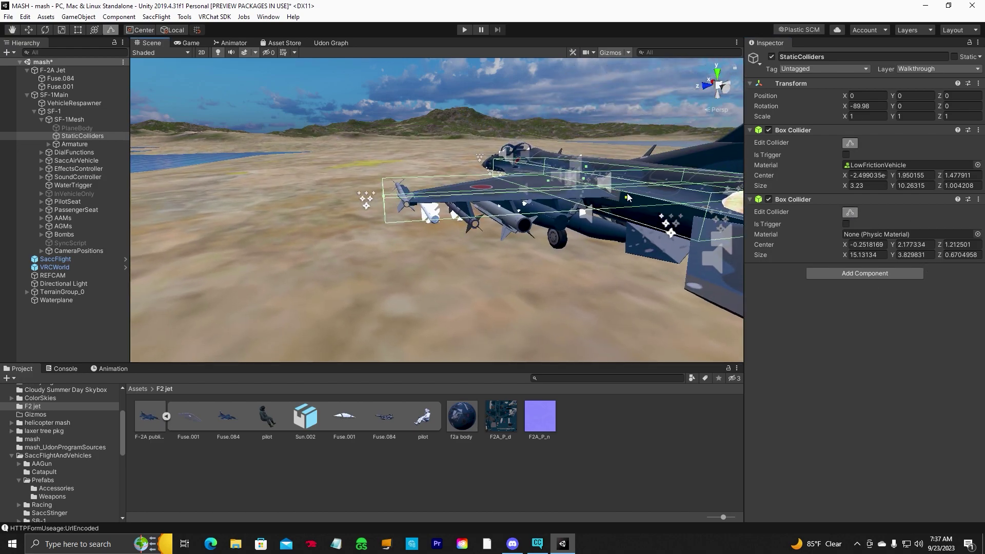
left_click(15, 31)
left_click_drag(539, 295, 486, 249, "alt")
scroll(453, 214, "down", 8)
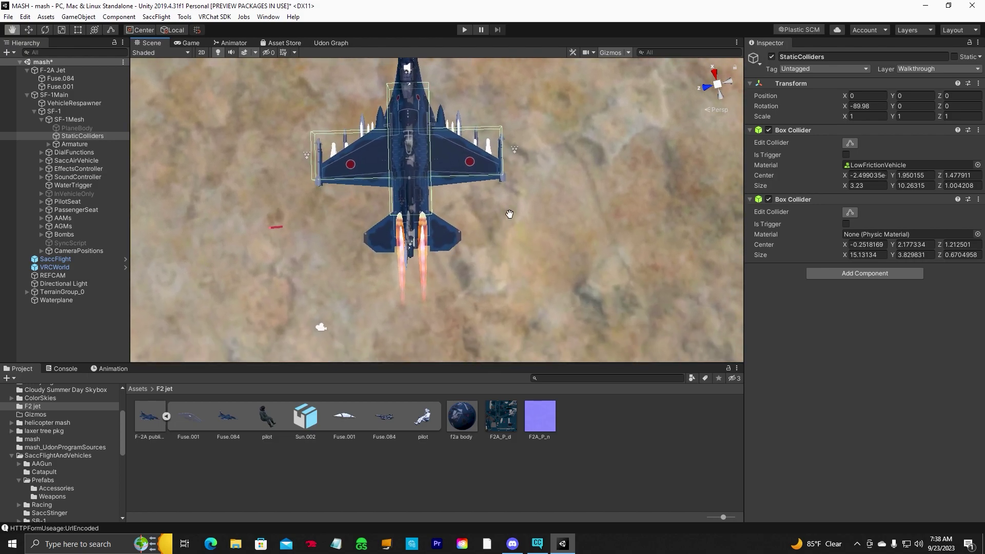
left_click_drag(509, 214, 472, 275, "alt")
Adjust the wing collider along the fuselage, finishing at 15.13 × 4.04 × 0.67.
left_click(850, 213)
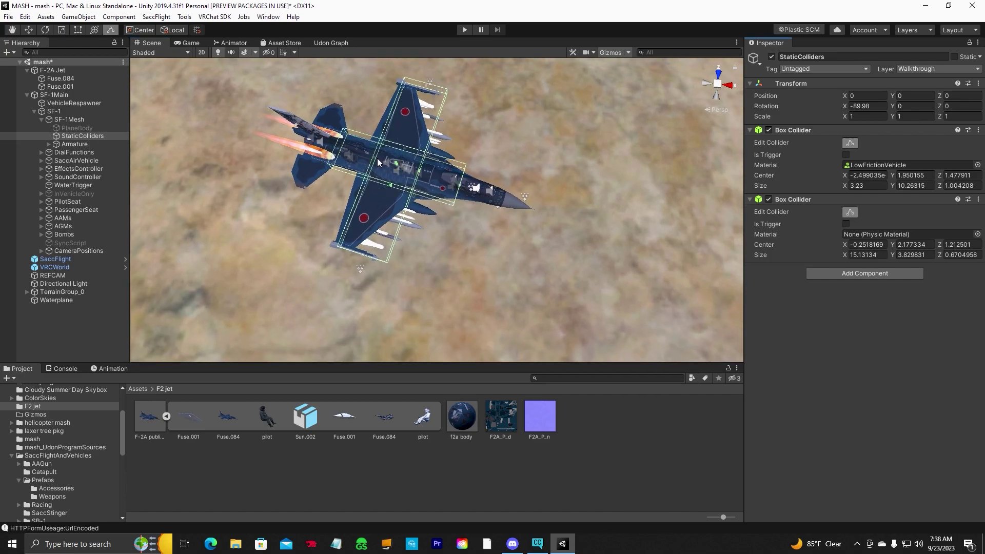
left_click_drag(374, 159, 365, 156)
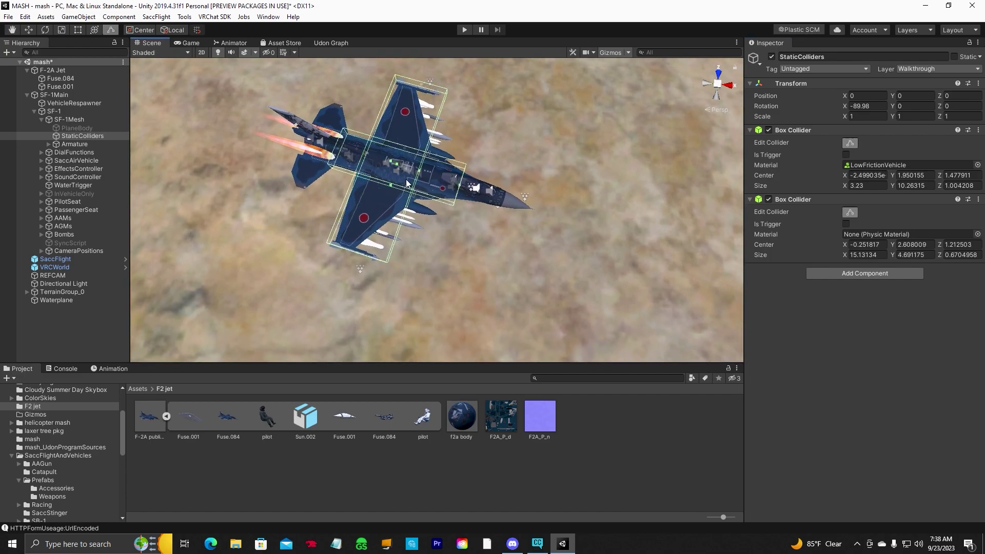
left_click_drag(420, 174, 413, 171)
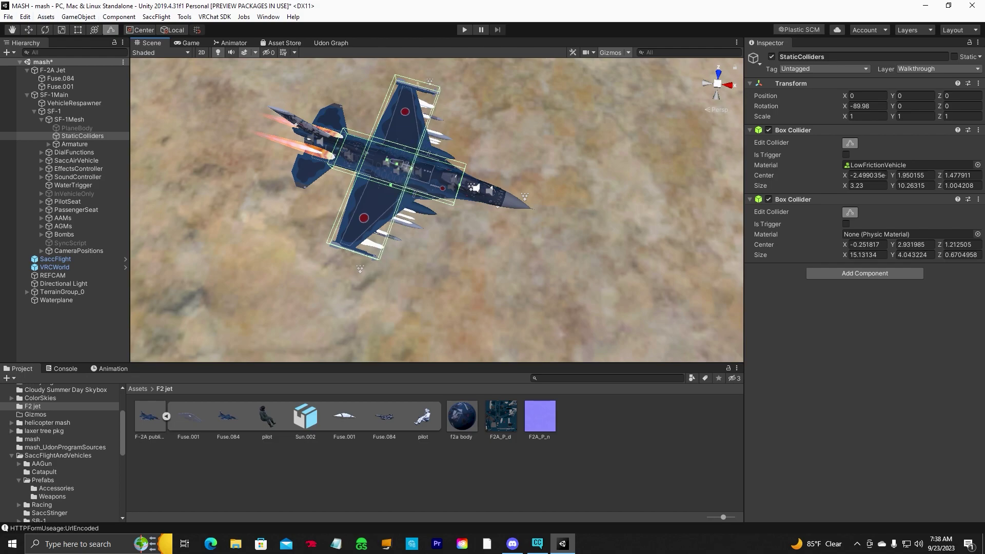
left_click(15, 30)
left_click_drag(368, 265, 445, 272)
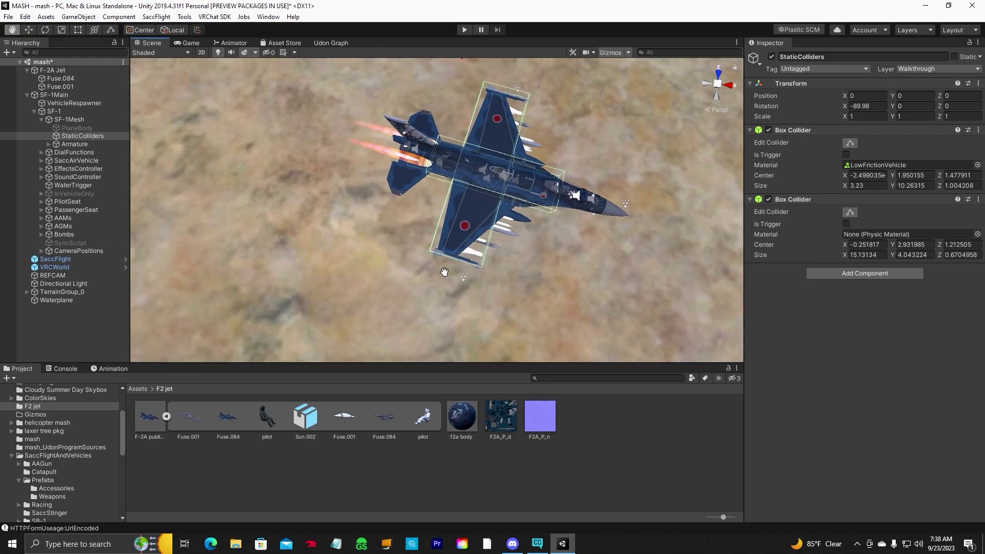
right_click_drag(434, 273, 362, 231)
left_click_drag(362, 231, 390, 242, "alt")
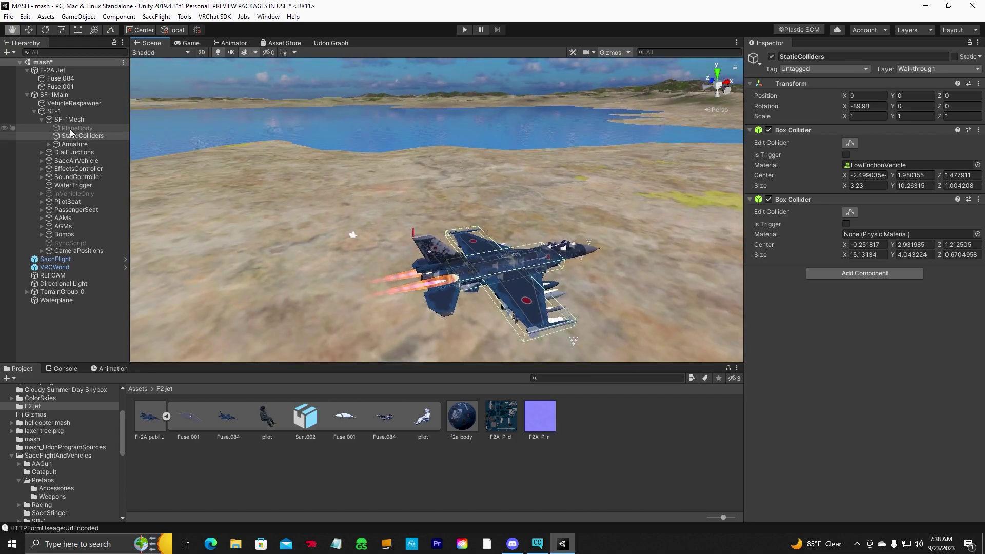
Expand Armature and PlaneMain to list the ailerons, flaps and landing gear.
left_click(76, 143)
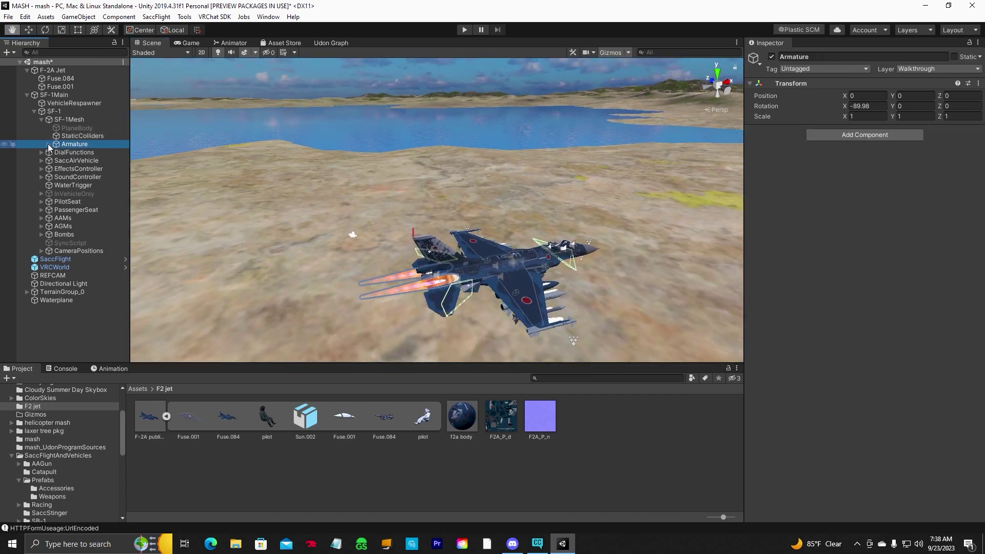
left_click(48, 145)
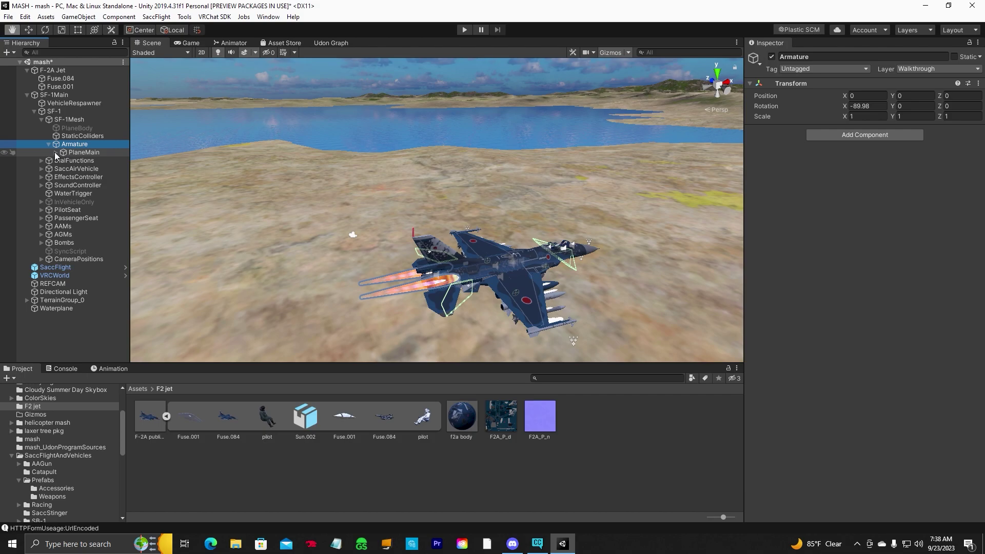
left_click(56, 153)
scroll(104, 247, "down", 3)
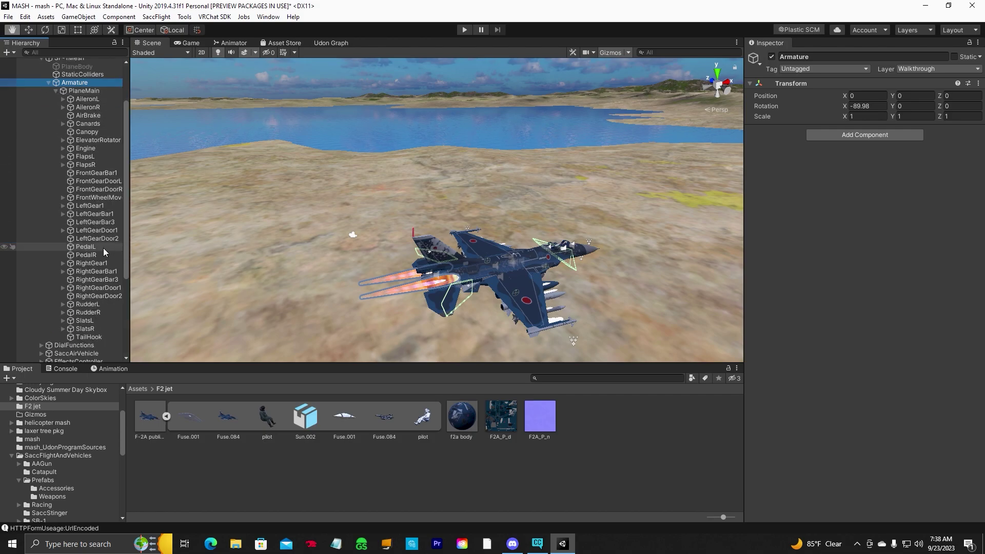
scroll(103, 248, "up", 2)
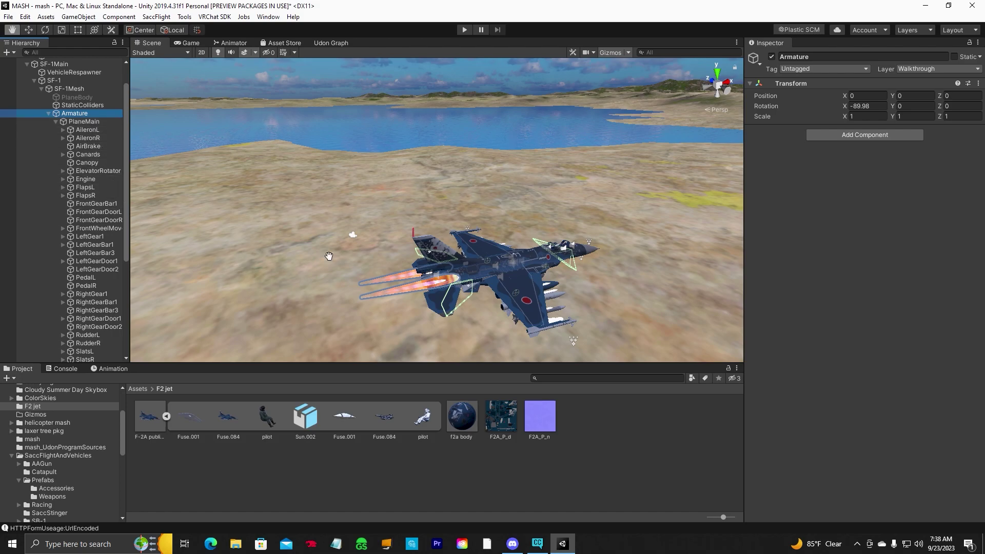
left_click_drag(444, 306, 502, 320)
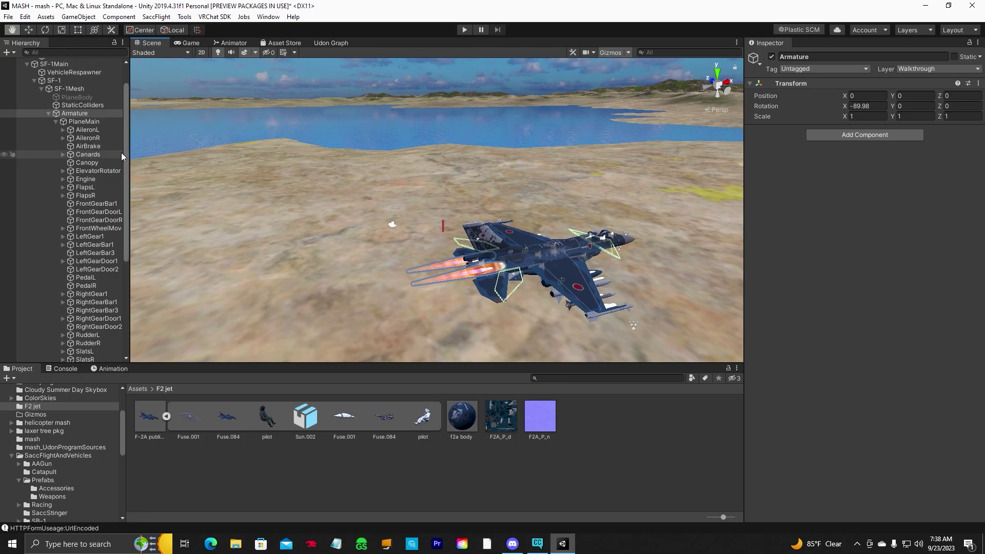
scroll(100, 179, "up", 3)
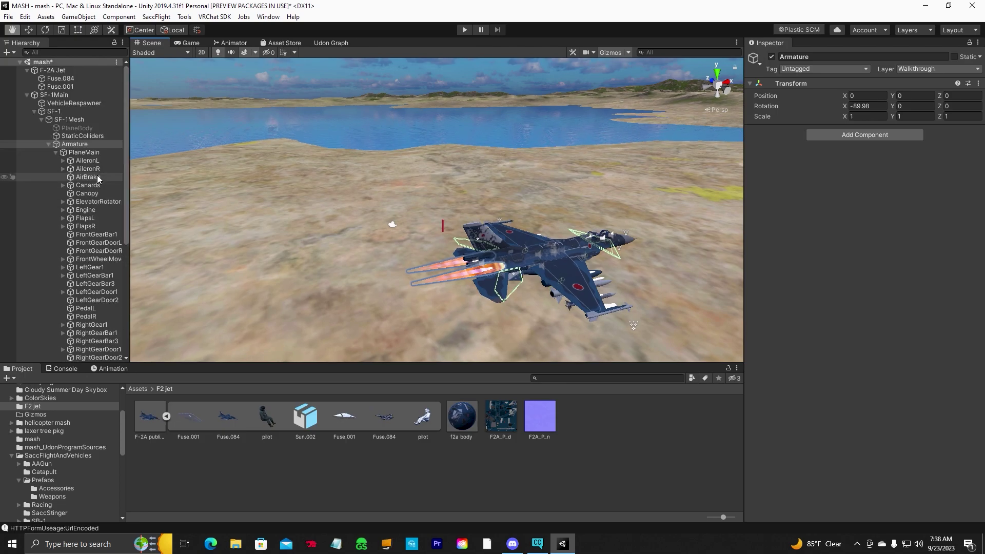
mouse_move(457, 272)
left_mouse_down()
mouse_move(421, 257)
mouse_move(472, 280)
left_mouse_up()
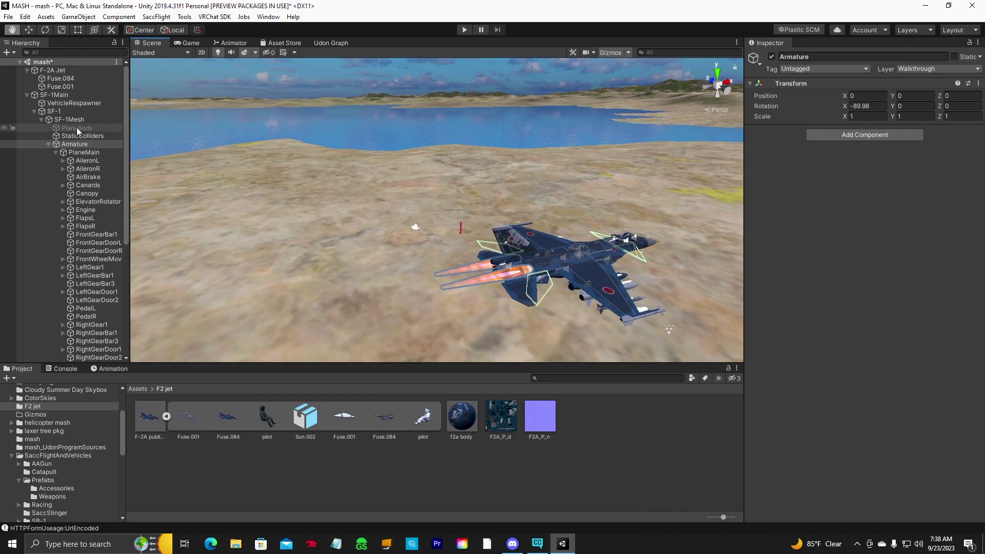
left_click(54, 71)
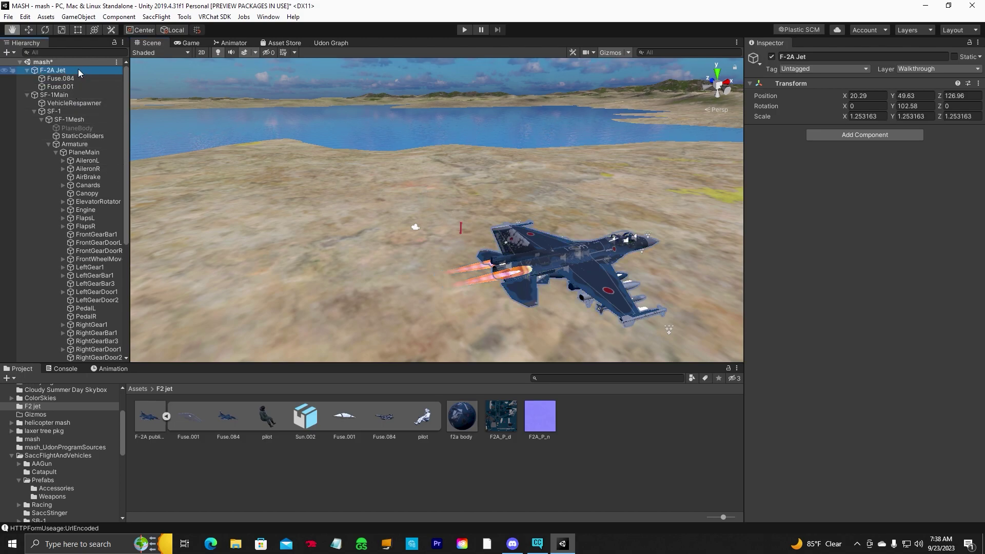
Parent F-2A Jet under SF-1Mesh, at local position 0.018, -1.007, -0.235 and scale 1.25.
left_click_drag(78, 68, 81, 123)
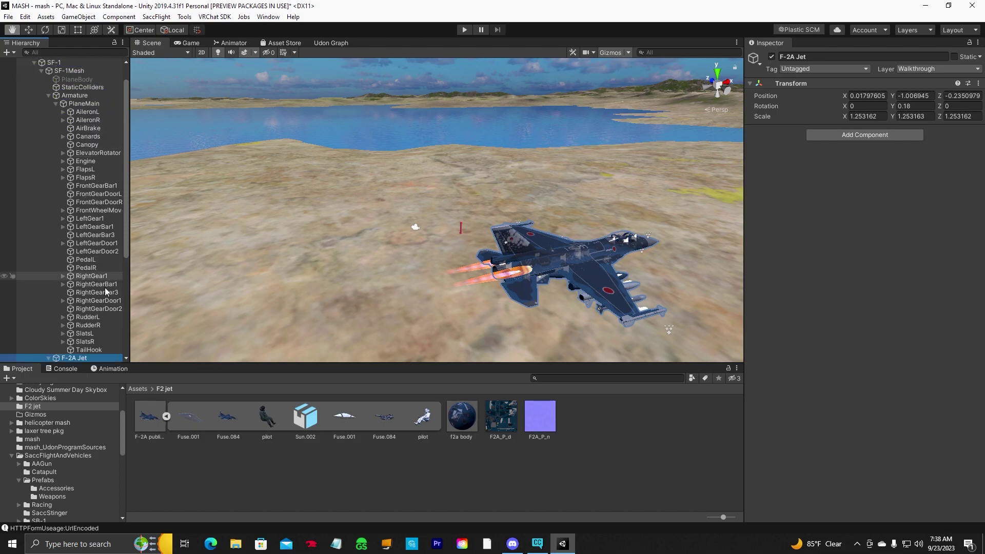
left_click_drag(94, 362, 89, 80)
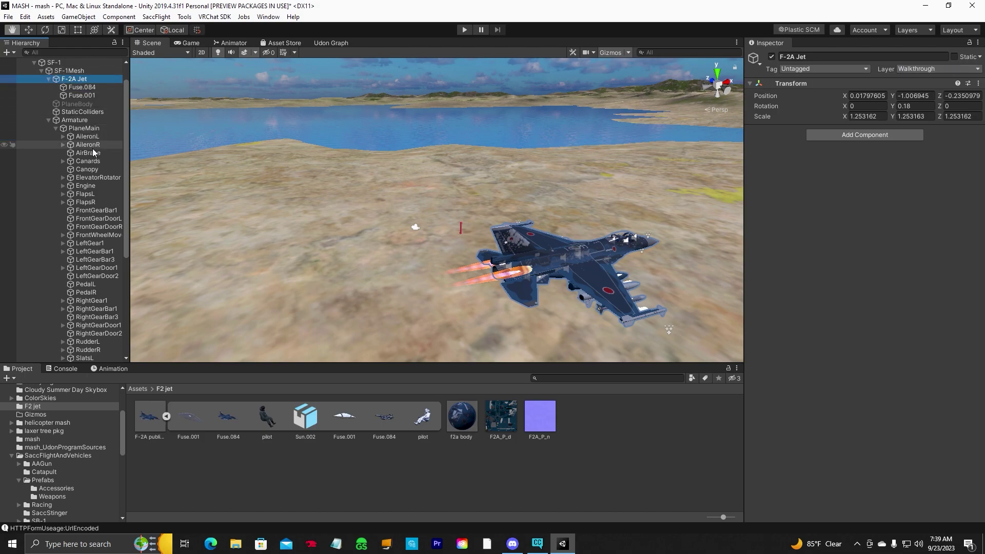
scroll(93, 202, "down", 7)
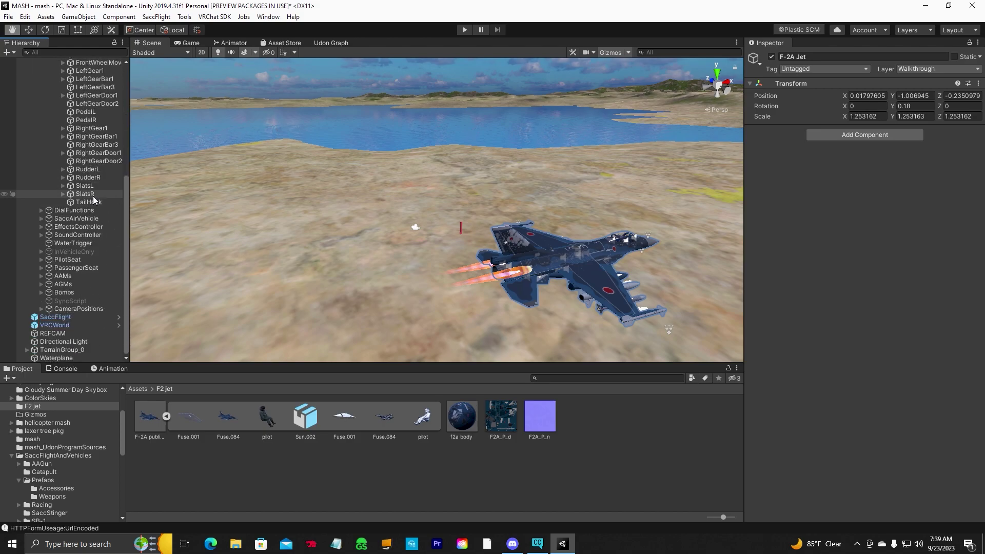
Use SaccAirVehicle's Vehicle Mesh field to locate SF-1Mesh, then select the F-2A Jet model.
left_click(81, 218)
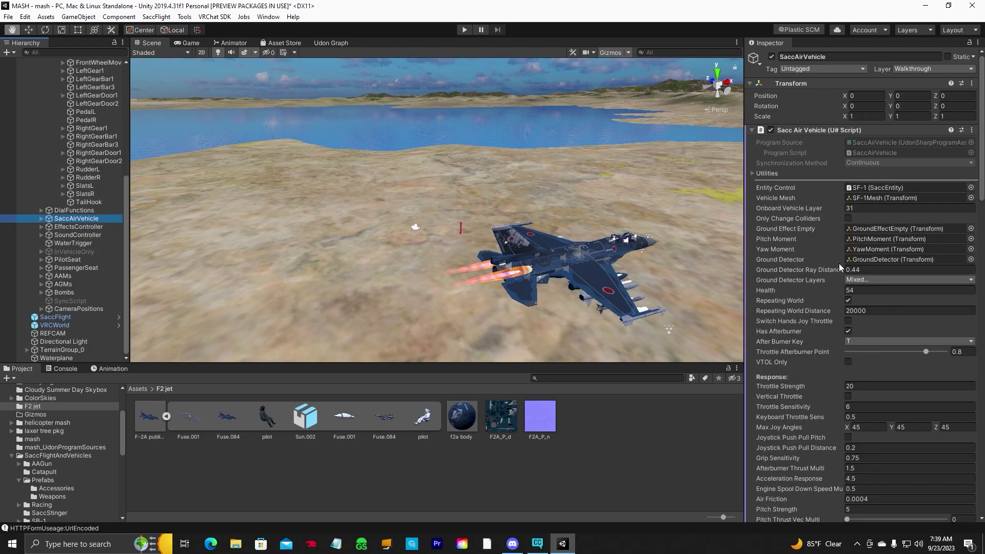
left_click(872, 199)
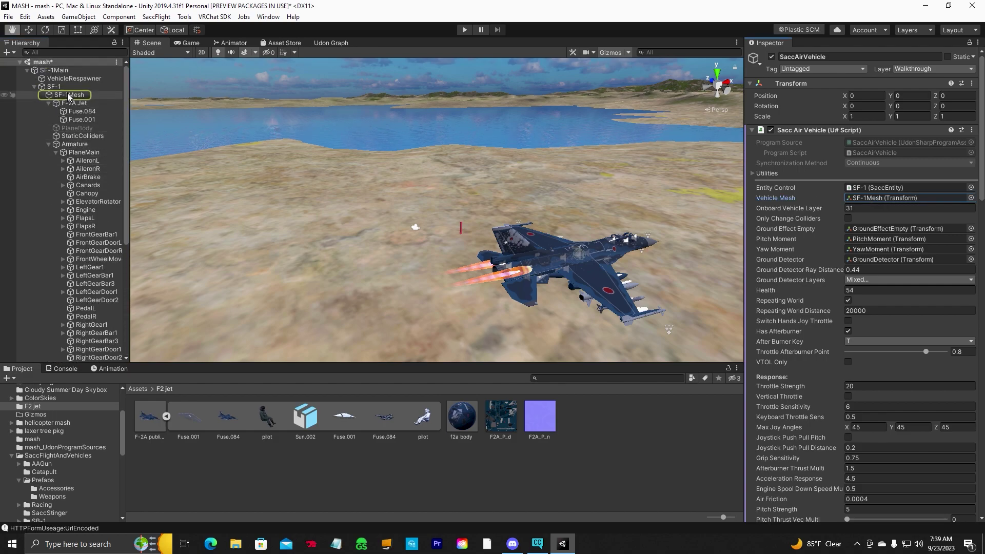
left_click(70, 104)
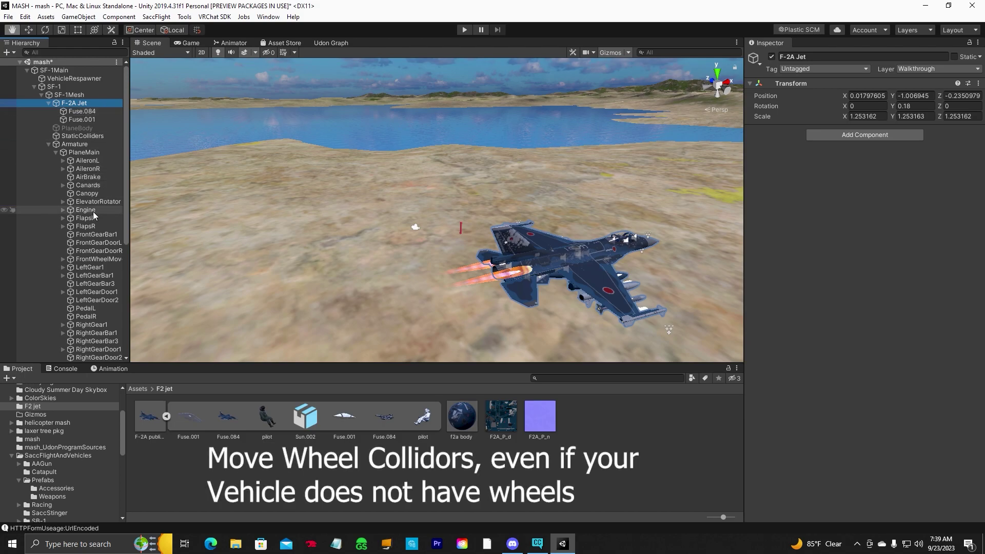
Widen the Hierarchy and inspect FrontWheelMover's FrontWheel and wheel collider children.
scroll(95, 267, "down", 3)
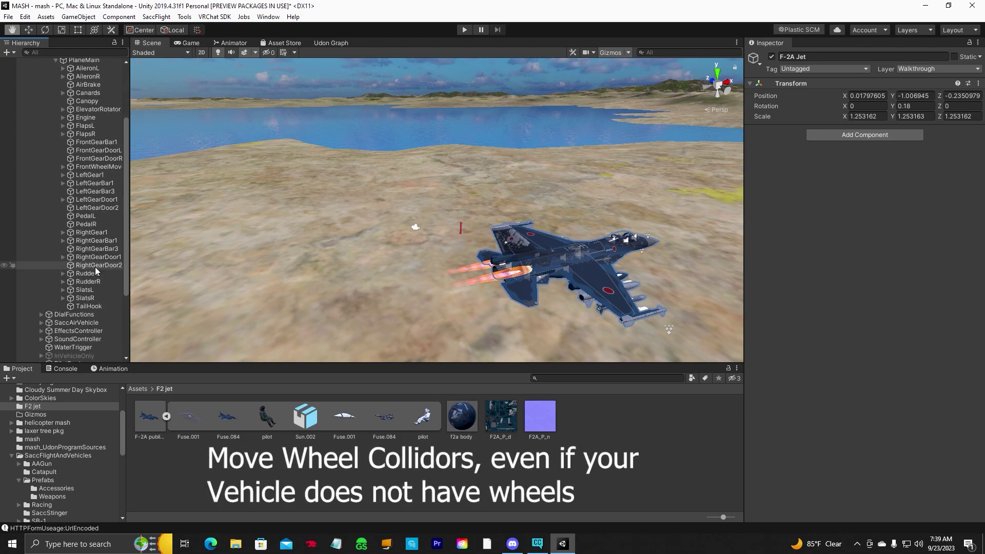
scroll(95, 267, "up", 1)
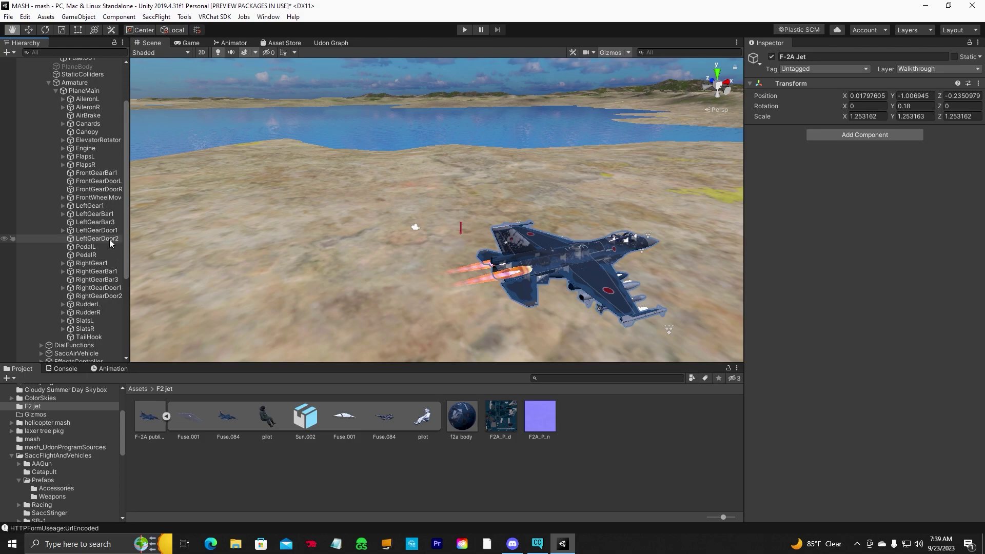
scroll(105, 239, "up", 1)
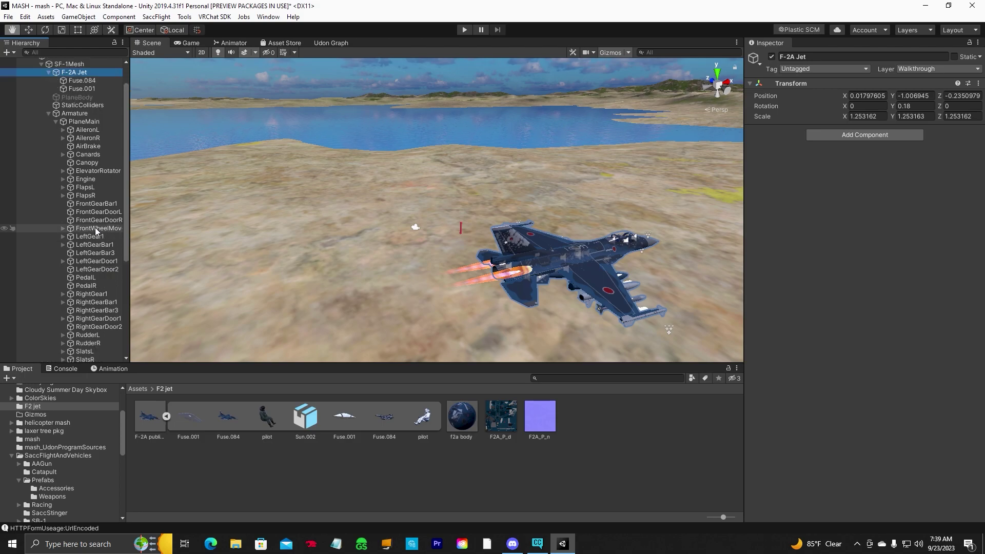
left_click_drag(129, 230, 150, 230)
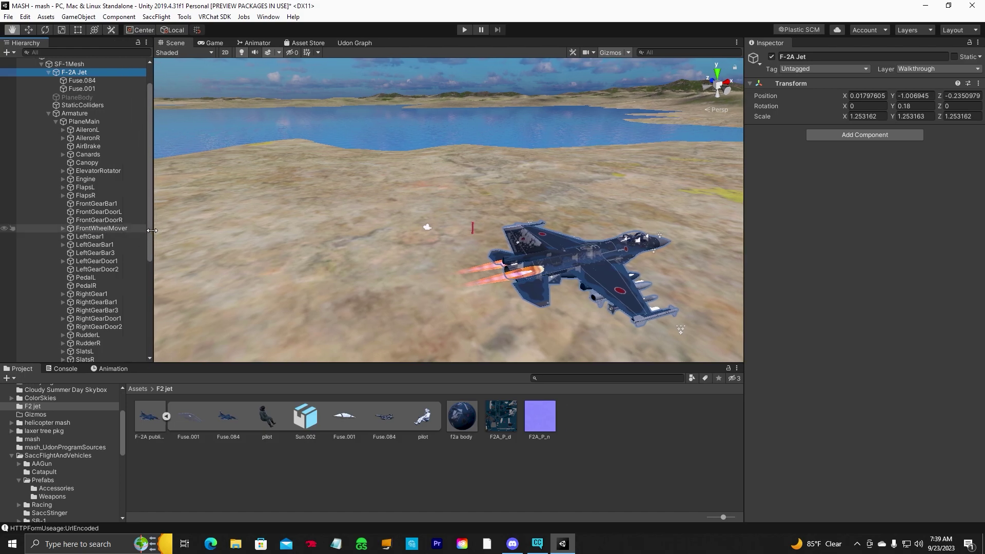
left_click(82, 229)
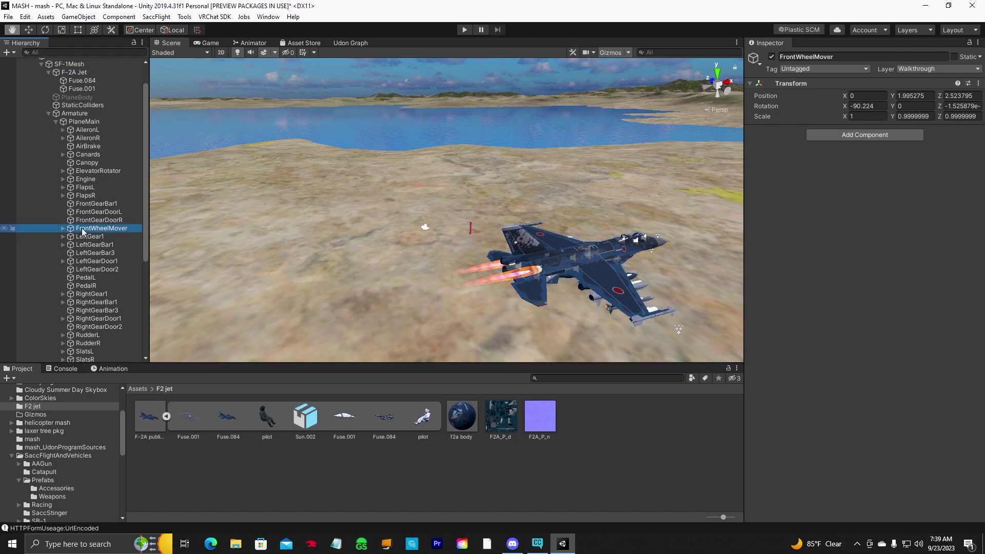
left_click(63, 229)
left_click(89, 237)
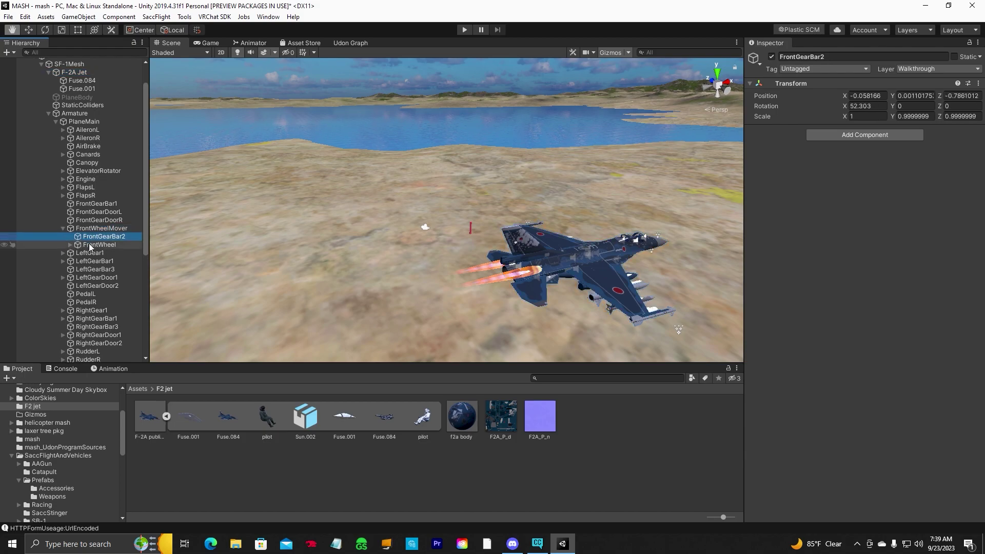
left_click(92, 246)
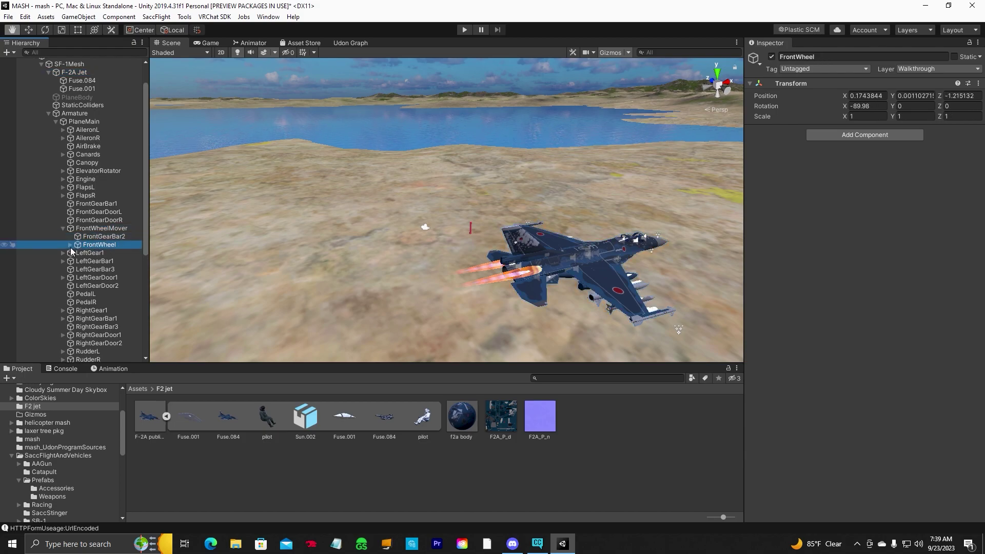
left_click(70, 245)
left_click(92, 253)
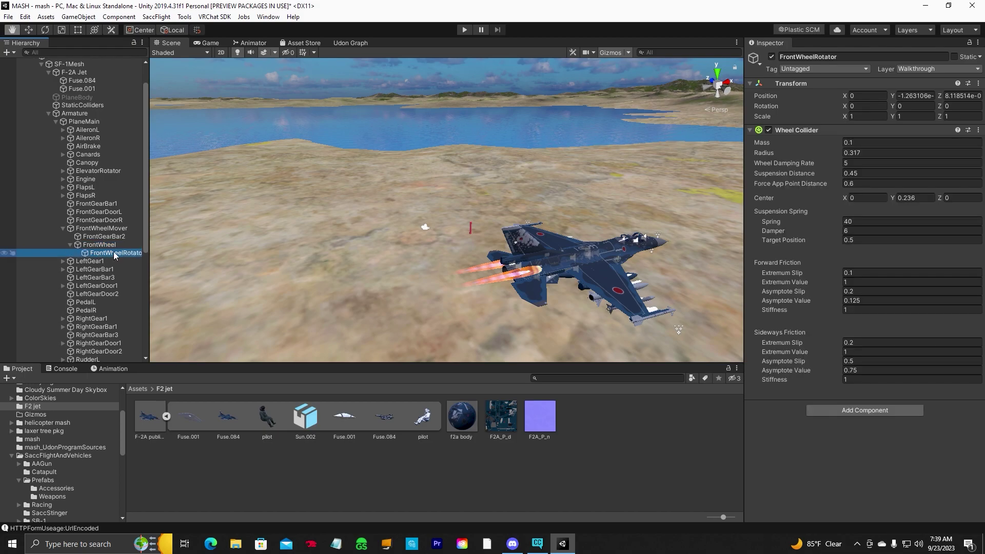
left_click(63, 229)
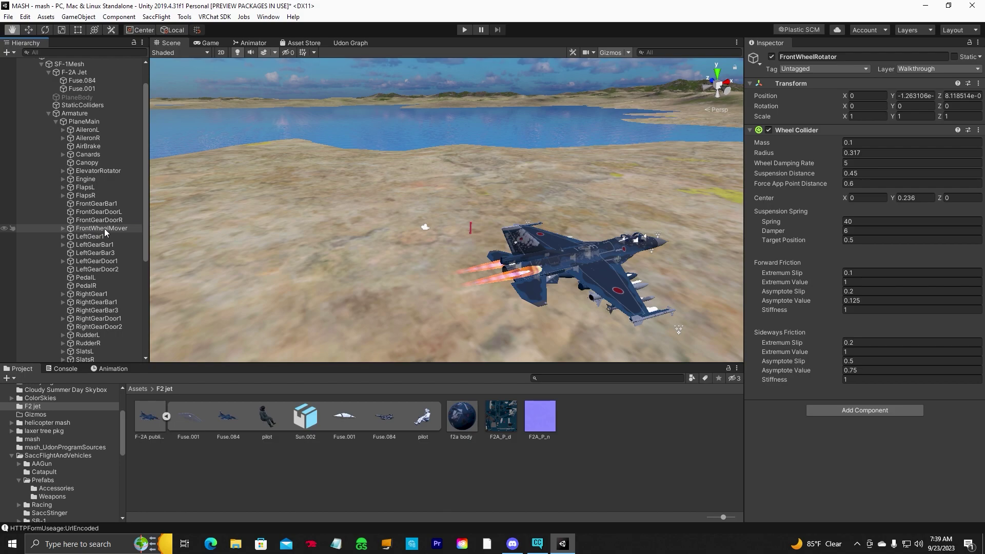
Move FrontWheelMover, LeftGear1 and RightGear1 under the F-2A Jet model.
left_click_drag(104, 229, 100, 102)
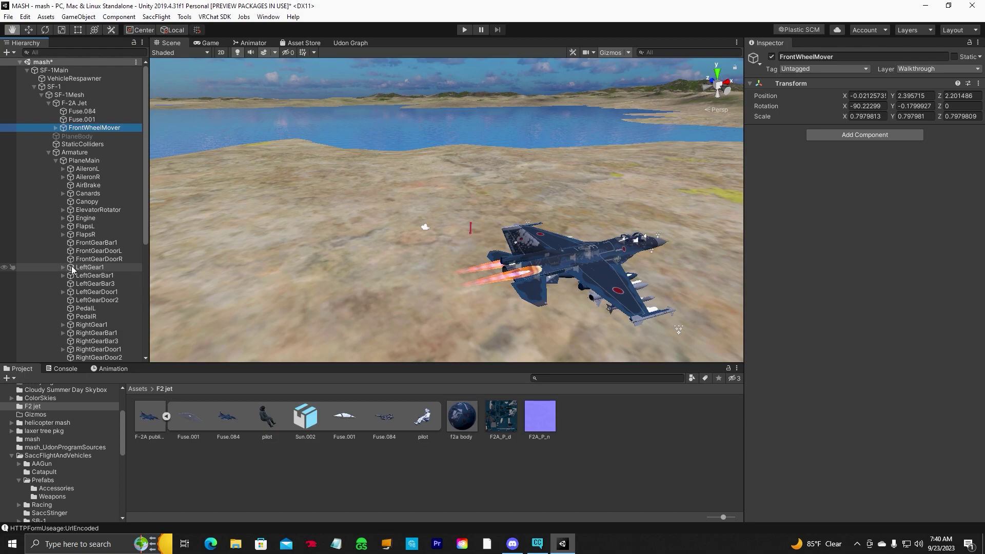
left_click(92, 267)
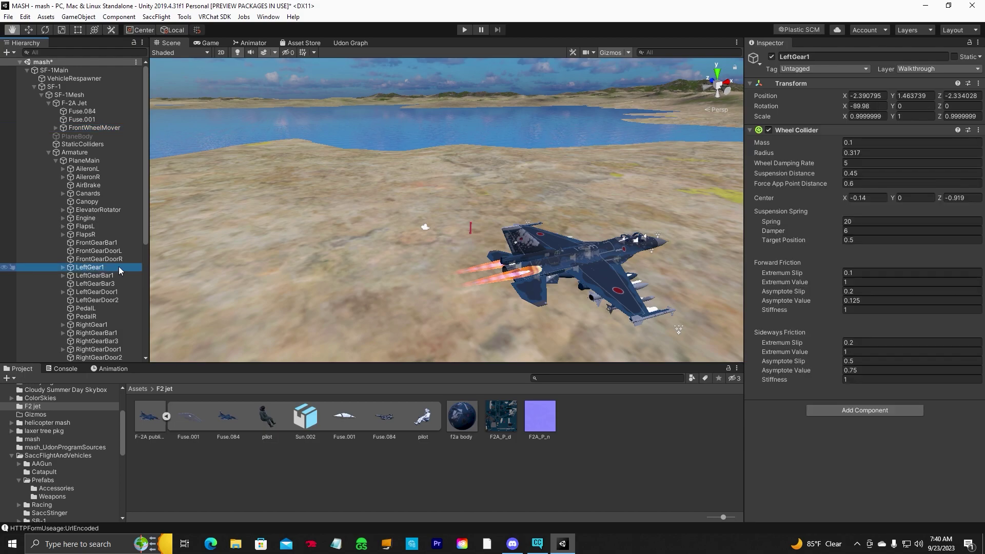
left_click_drag(122, 266, 101, 107)
scroll(118, 278, "down", 3)
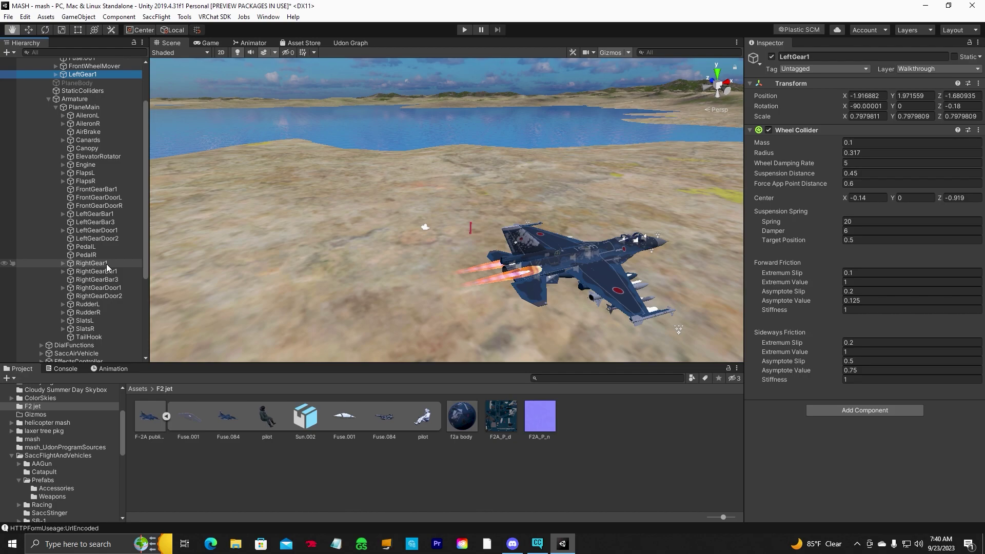
left_click_drag(106, 263, 97, 92)
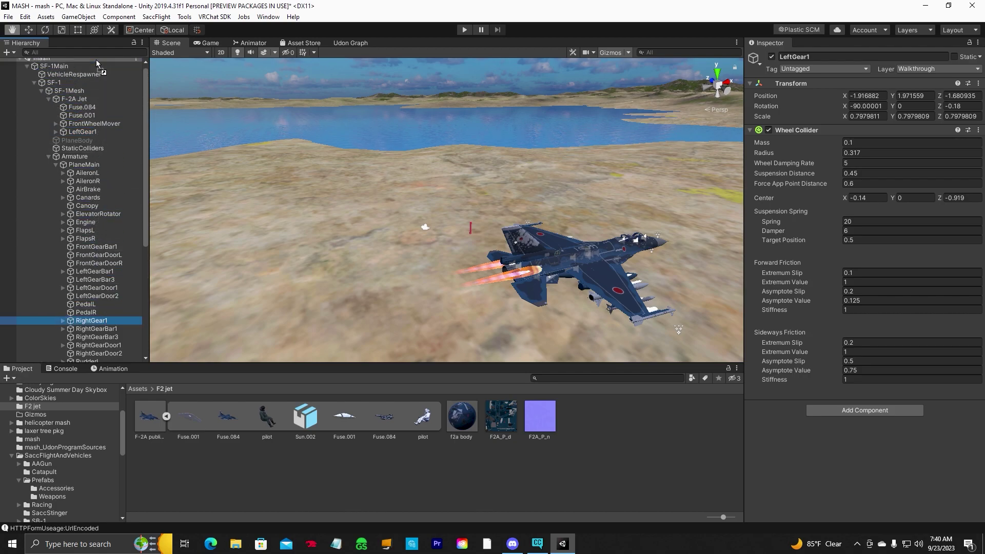
left_click_drag(96, 59, 97, 102)
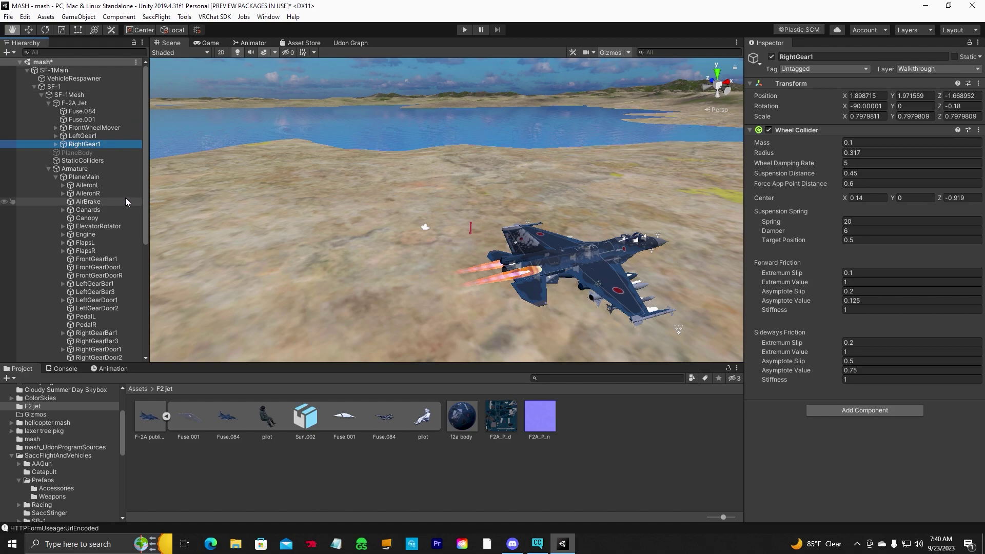
left_click(88, 177)
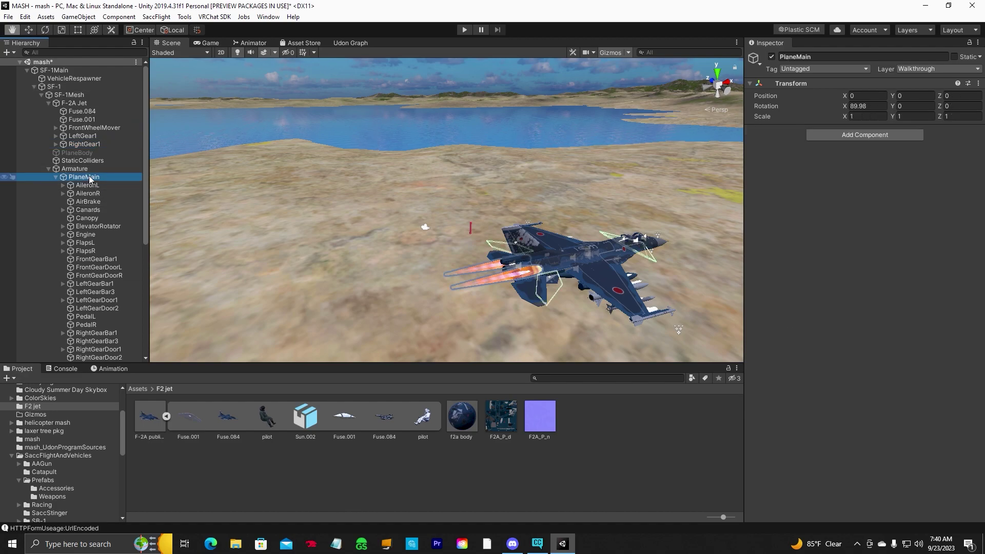
right_click_drag(434, 226, 374, 290)
left_click_drag(457, 235, 368, 305)
right_click_drag(368, 305, 453, 294)
left_click_drag(334, 288, 399, 317)
right_click_drag(399, 317, 392, 263)
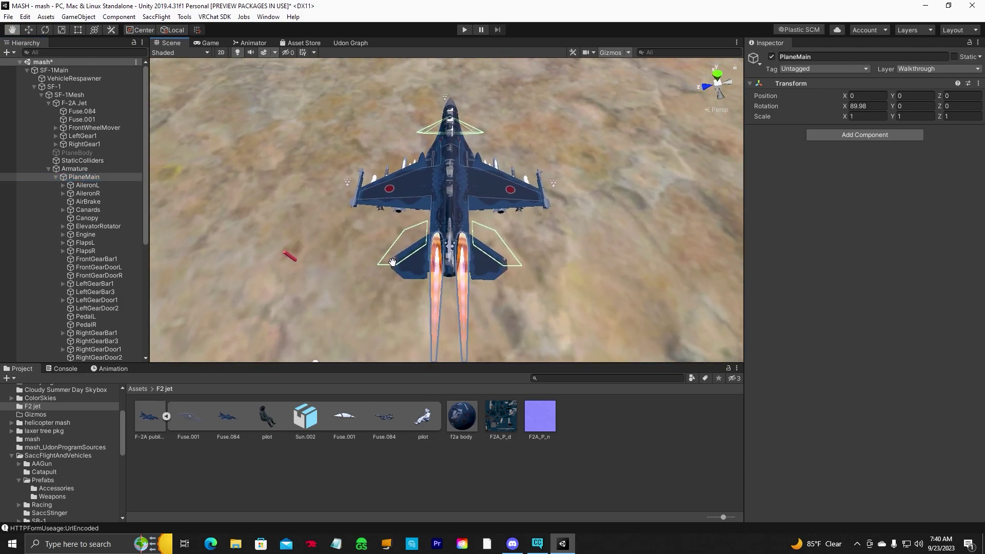
left_click(85, 185)
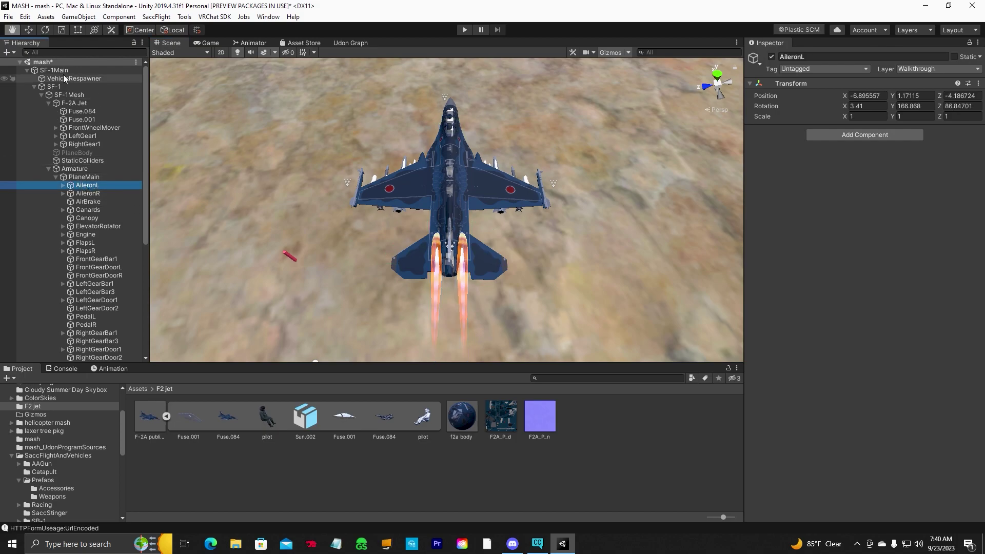
left_click(29, 30)
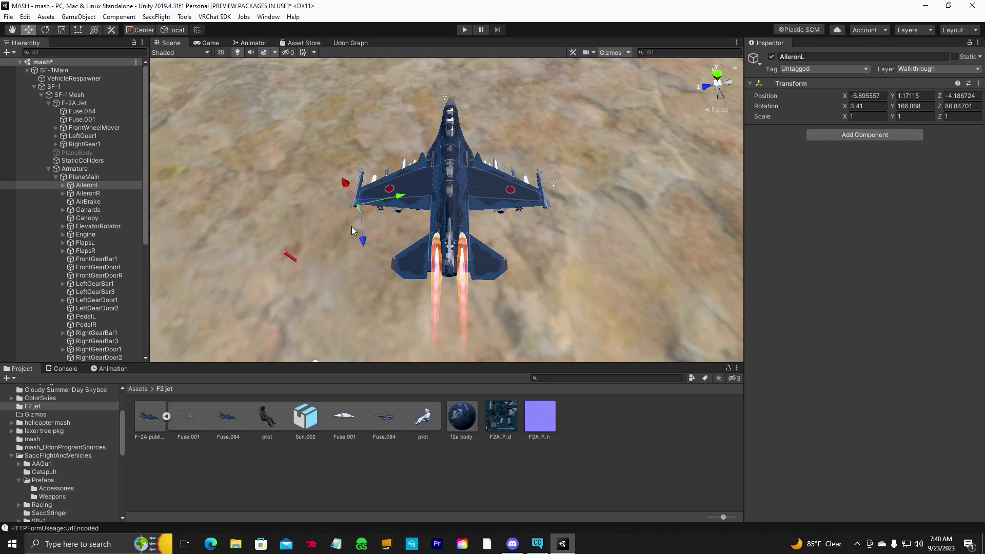
left_click(105, 202)
key("f")
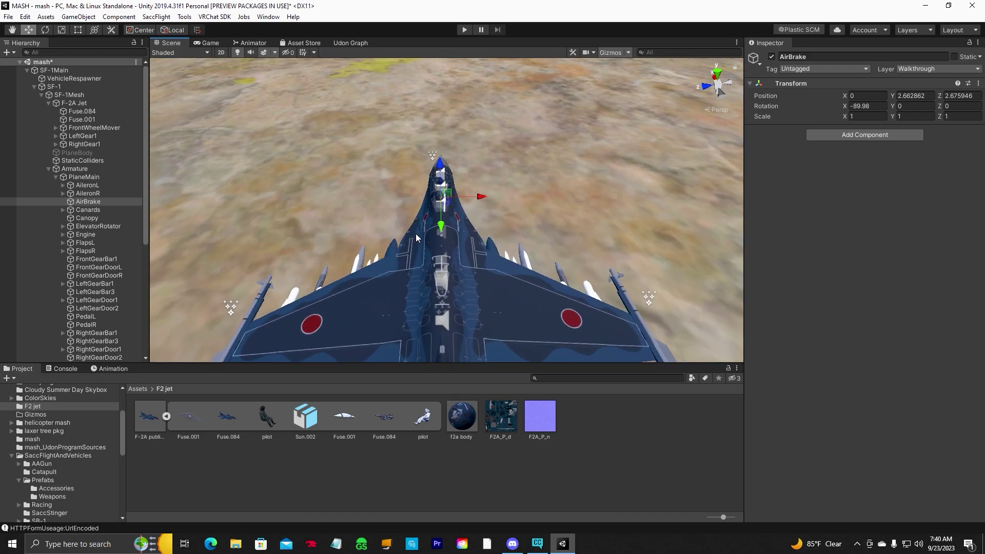
right_click_drag(416, 238, 415, 350)
left_click(12, 32)
left_click_drag(453, 163, 447, 302)
scroll(449, 302, "down", 7)
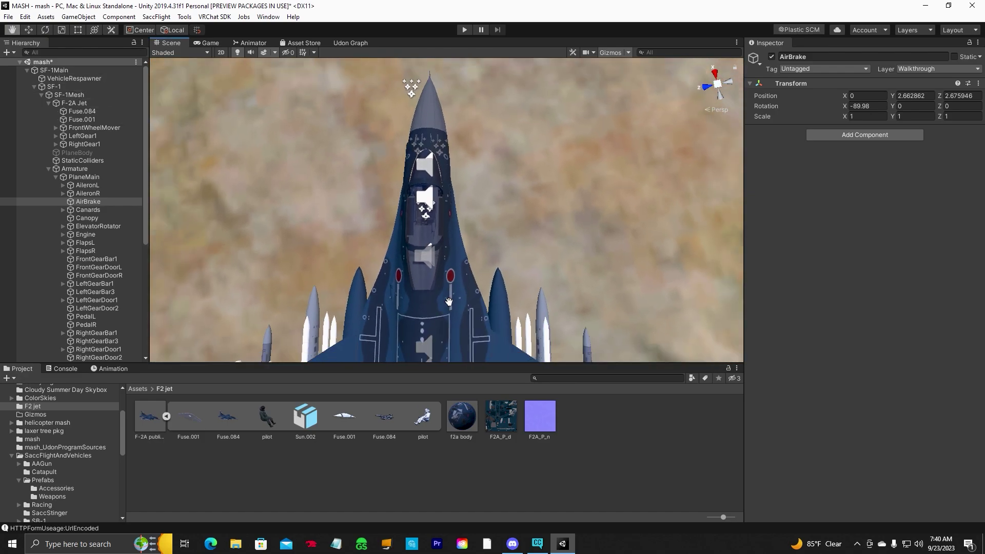
left_click(29, 31)
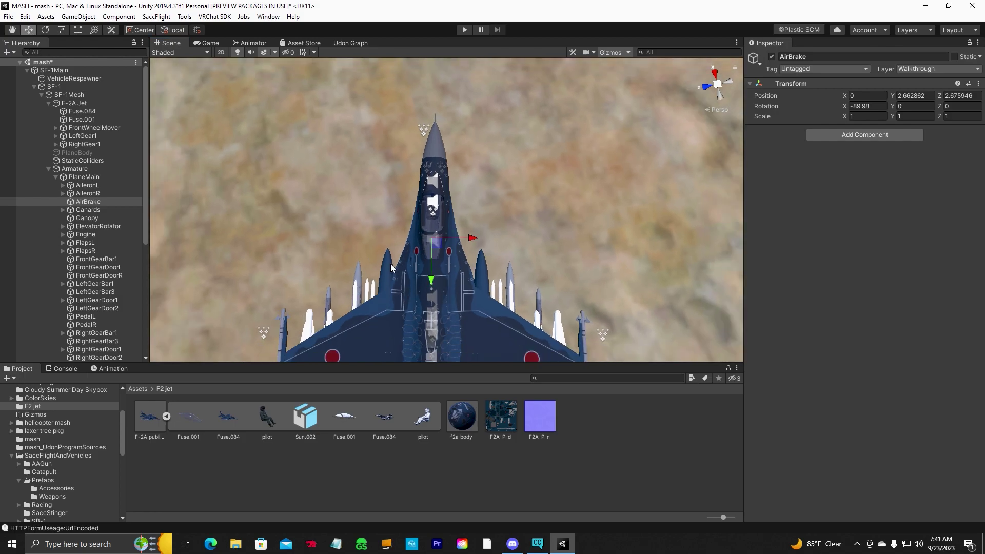
middle_click_drag(390, 264, 416, 204)
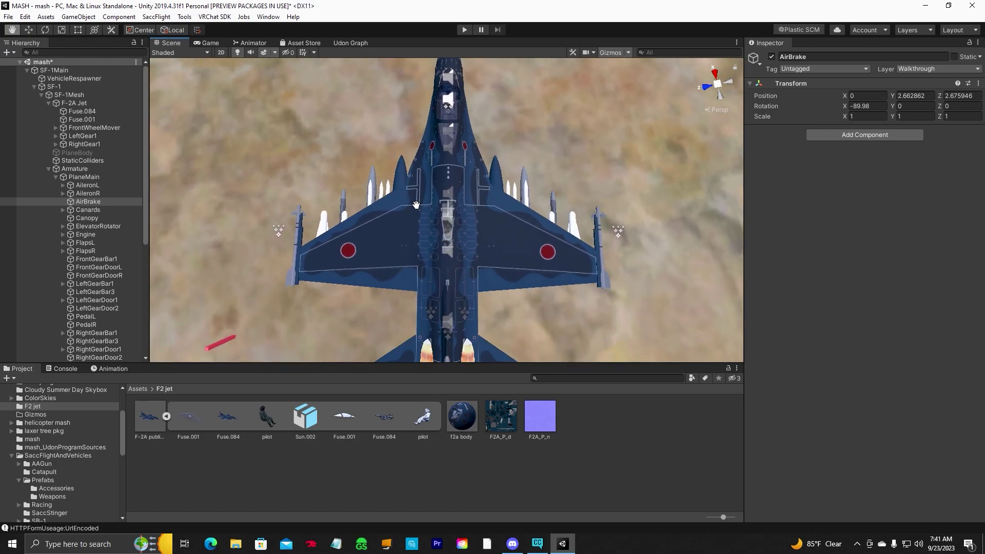
left_click(118, 211)
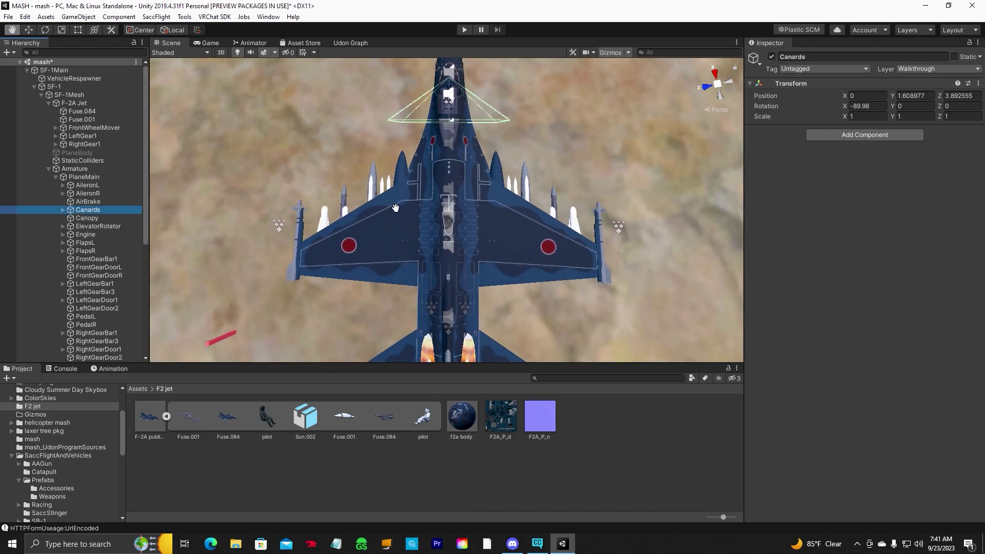
mouse_move(389, 186)
left_mouse_down()
mouse_move(386, 238)
mouse_move(397, 203)
left_mouse_up()
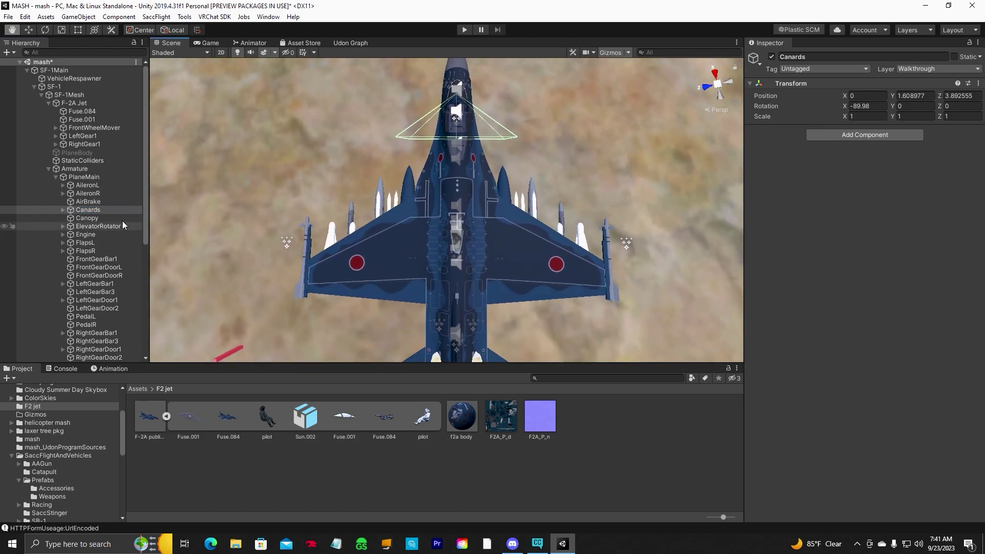
left_click(82, 217)
left_click(30, 29)
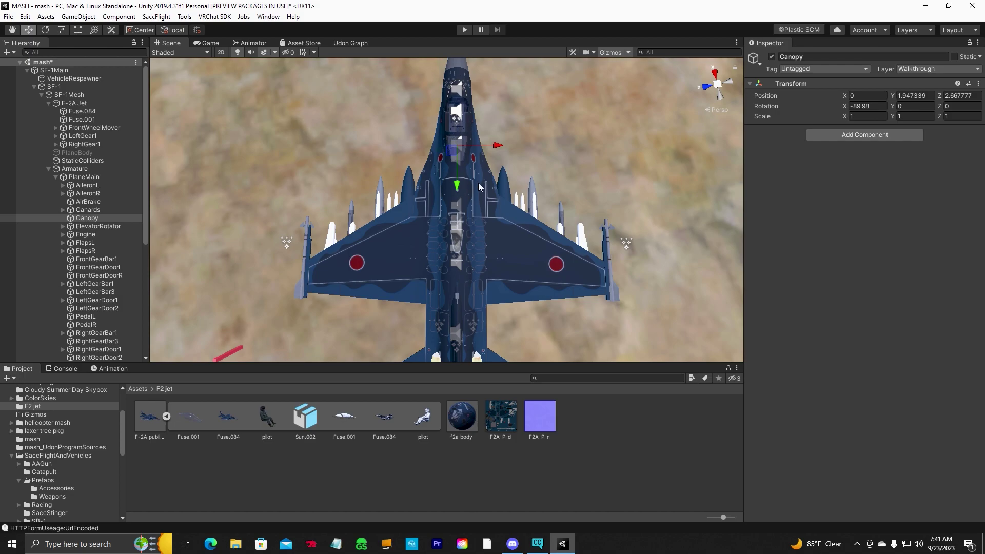
left_click(106, 226)
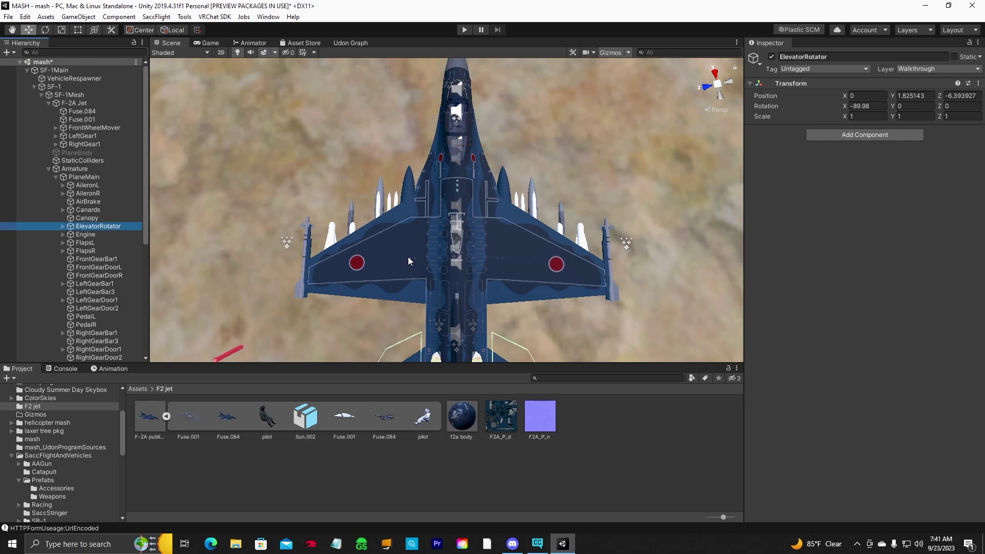
right_click_drag(408, 256, 427, 288)
scroll(427, 288, "down", 5)
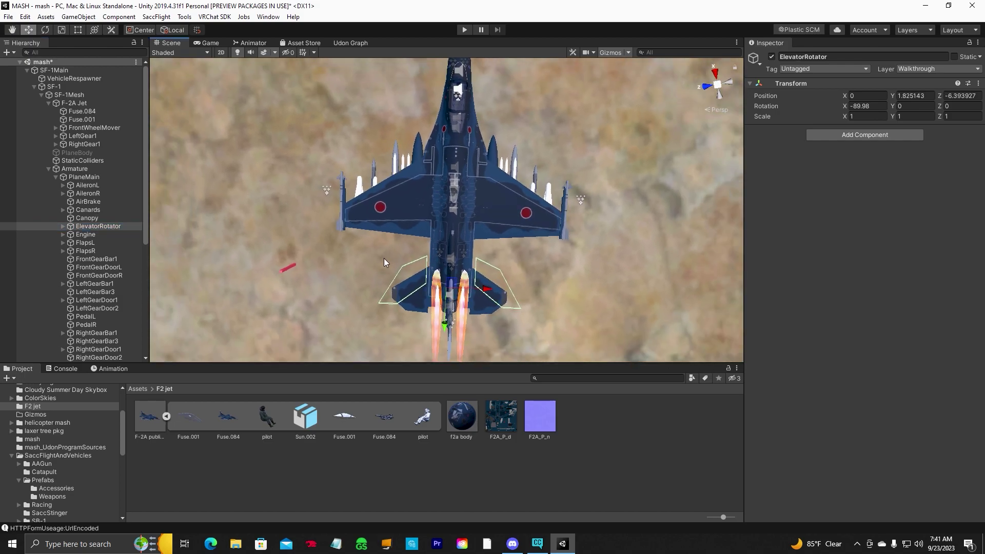
left_click(13, 30)
left_click_drag(417, 277, 425, 183)
left_click_drag(426, 229, 425, 273)
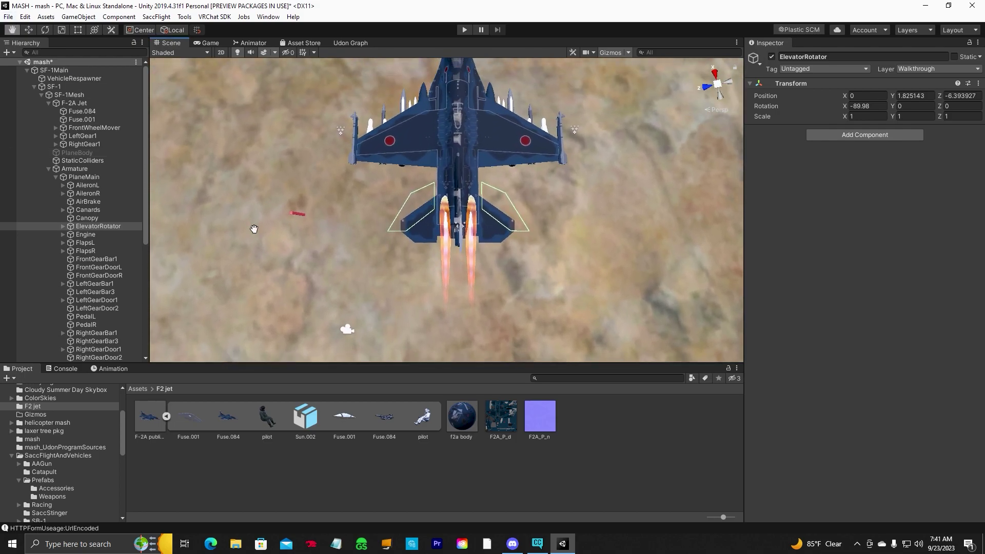
left_click(100, 234)
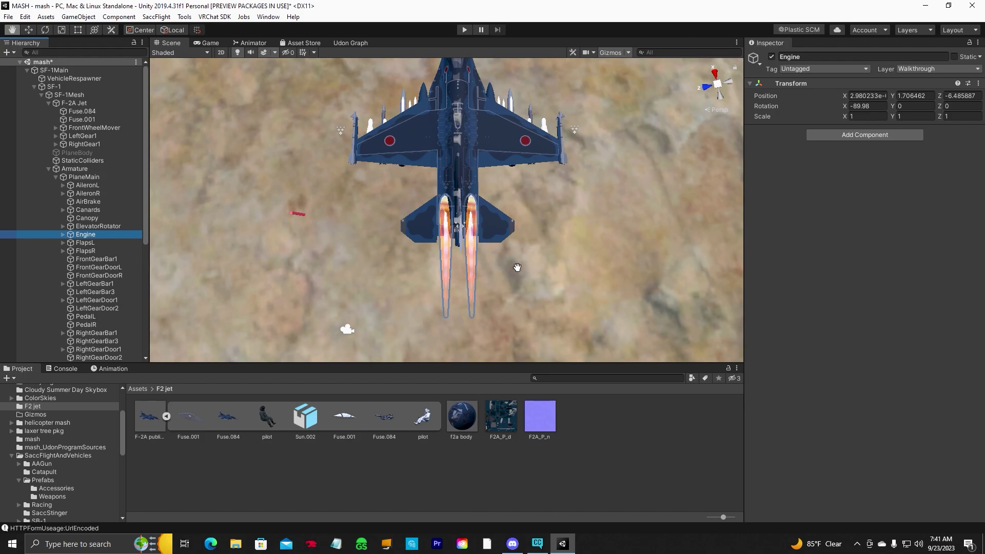
Orbit to look down from behind the jet and slide the Engine back toward the tail.
left_click(29, 30)
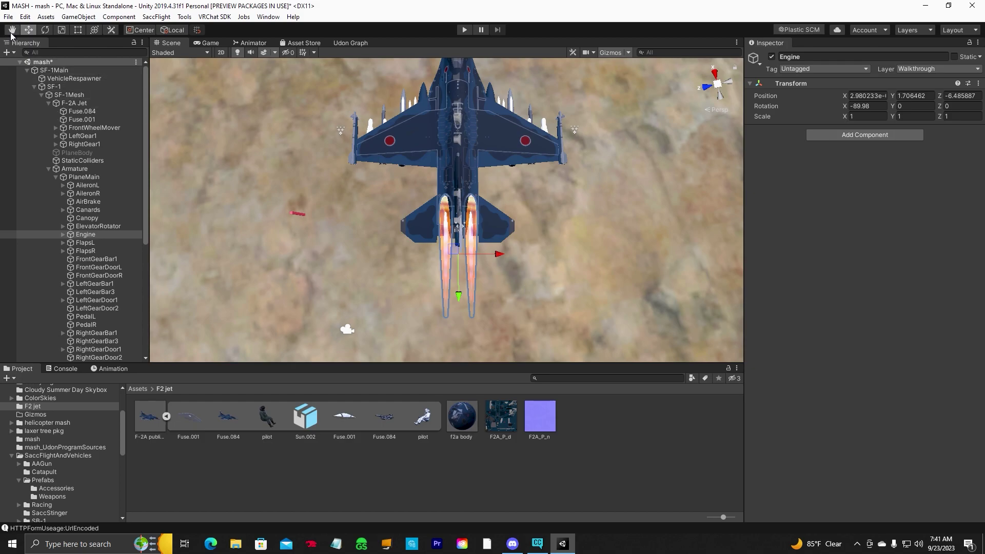
left_click_drag(492, 255, 486, 300, "alt")
left_click_drag(339, 256, 415, 276, "alt")
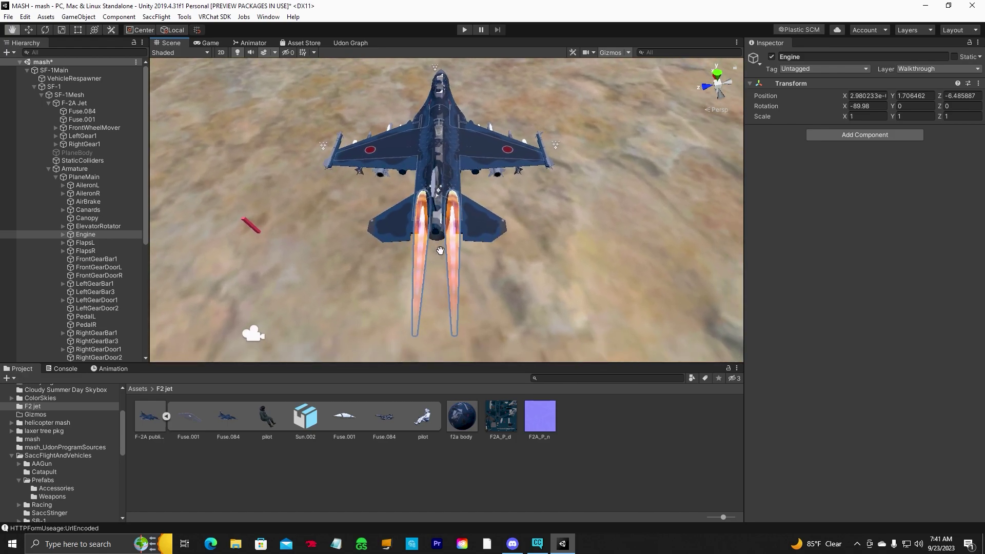
right_click_drag(450, 249, 464, 278)
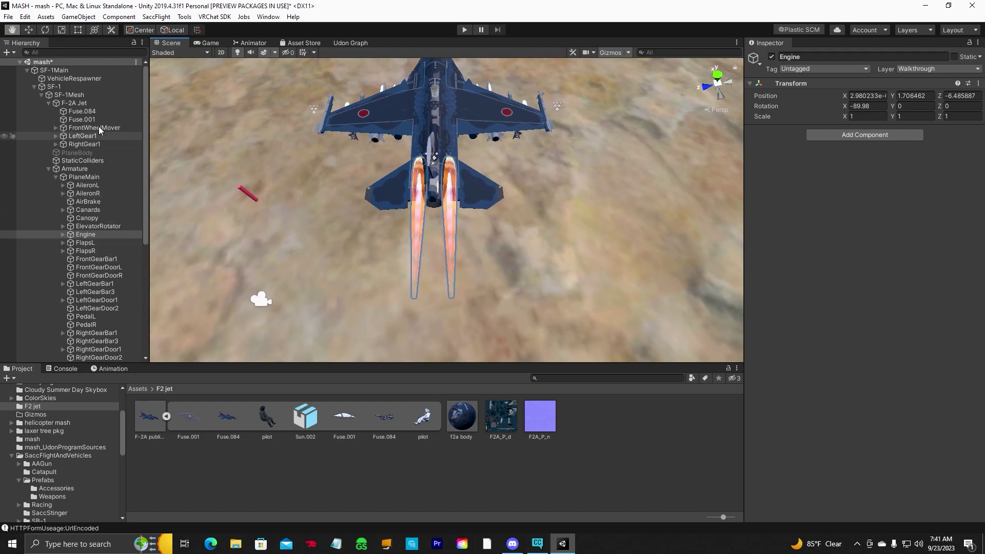
key("w")
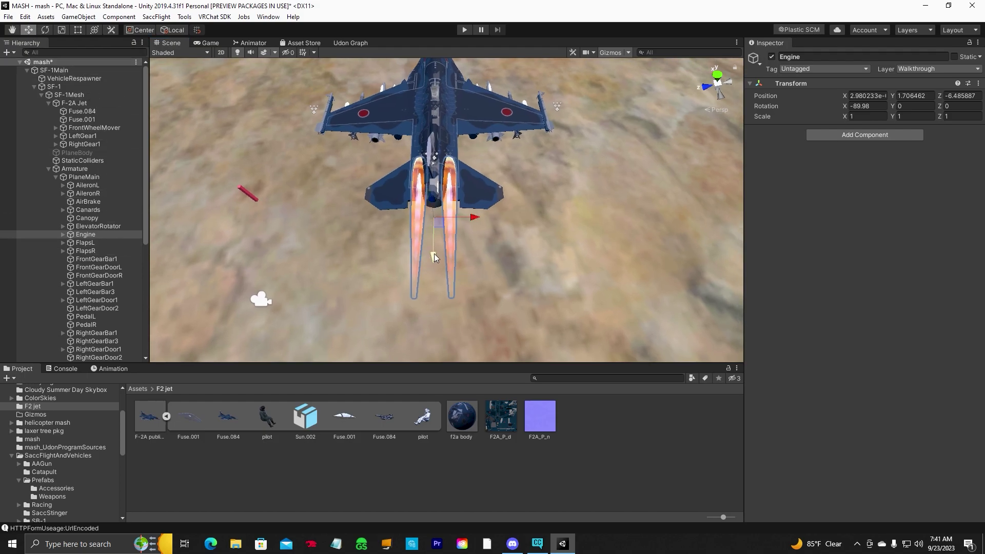
left_click_drag(434, 257, 442, 298)
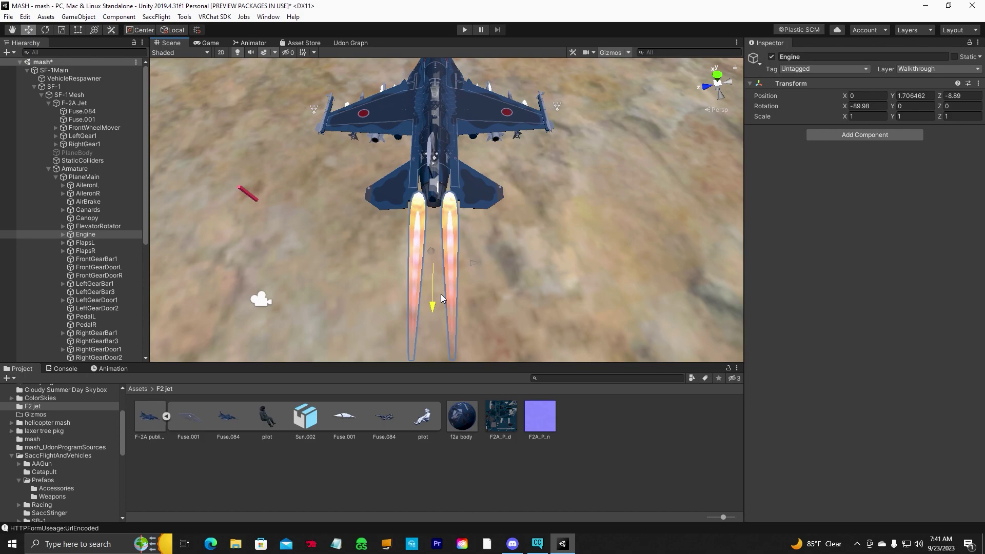
Expand the engine's flame objects and move EngineFireR outward to local X 1.98.
left_click(63, 236)
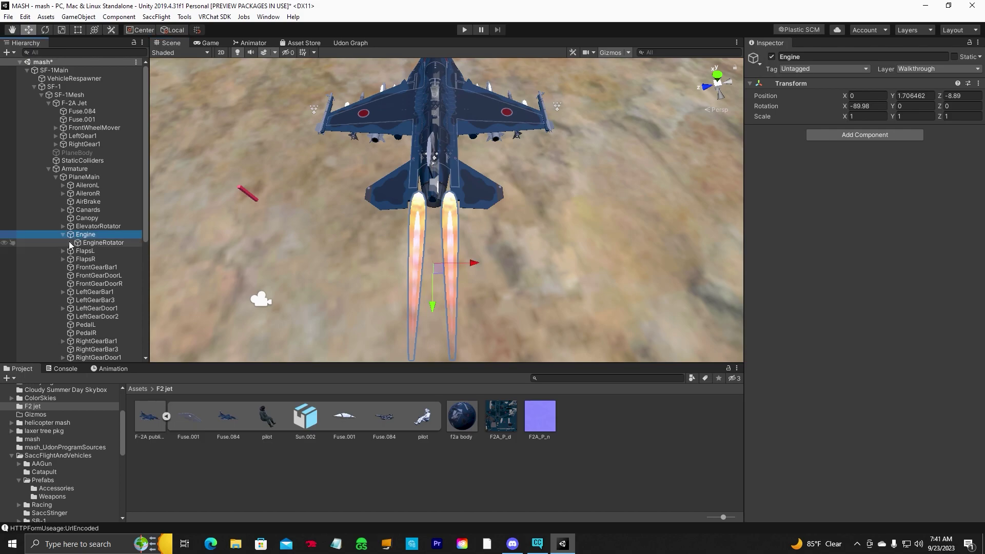
left_click(71, 243)
left_click(77, 251)
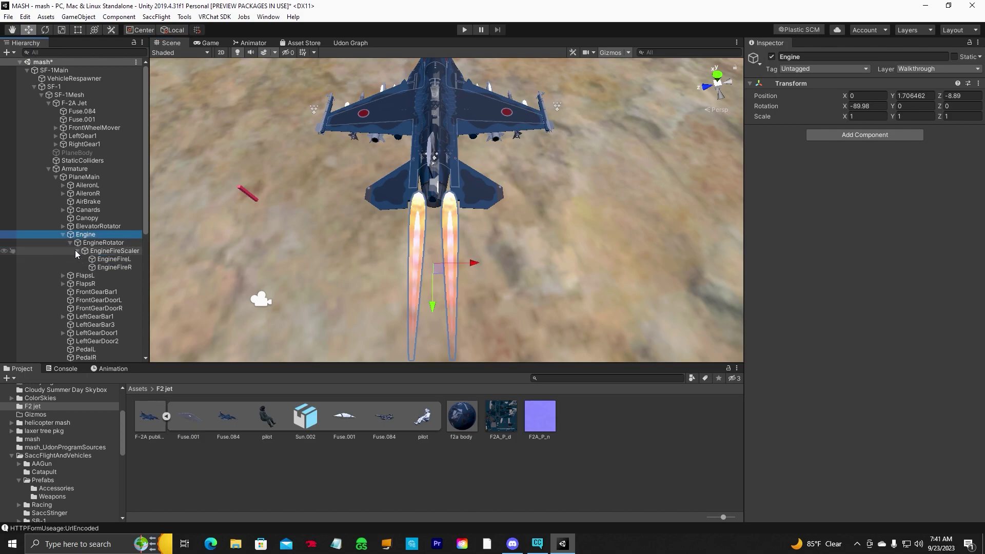
left_click(117, 259)
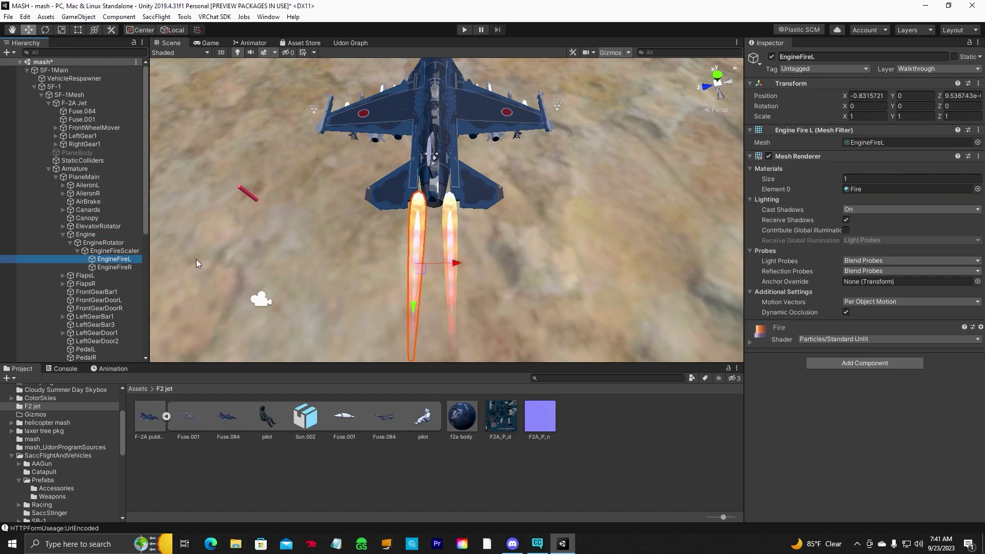
left_click(114, 268)
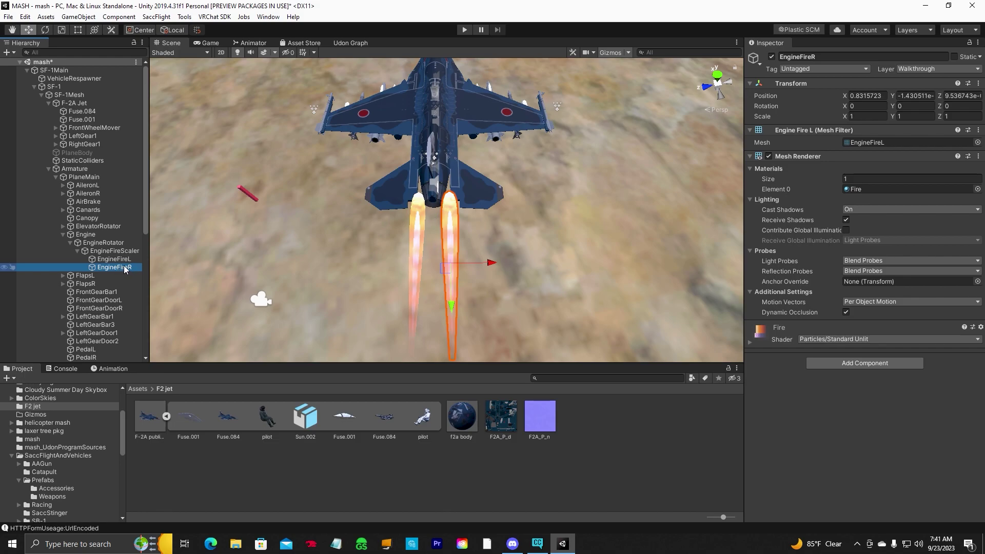
left_click_drag(493, 270, 516, 244)
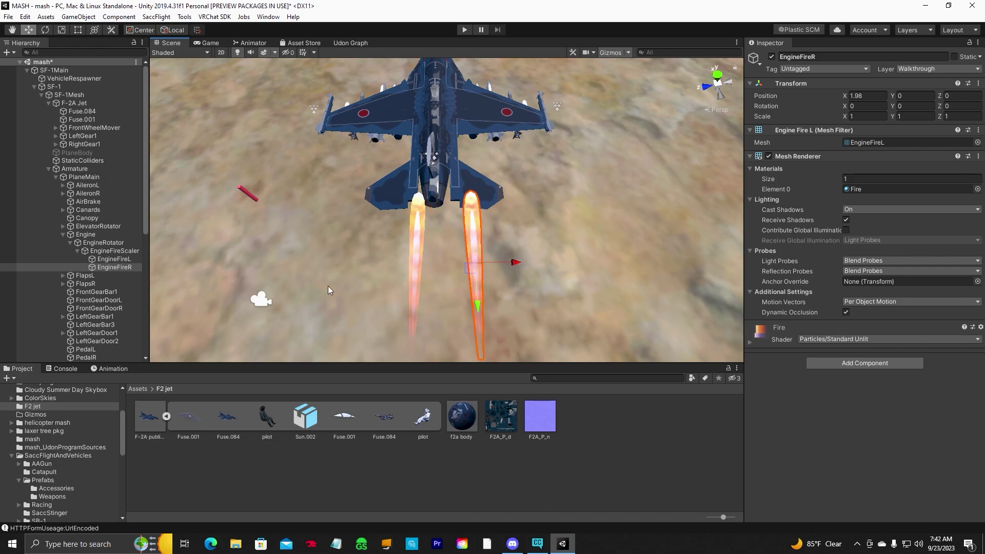
Delete the EngineFireR flame and centre EngineFireL at X -0.03.
right_click(114, 266)
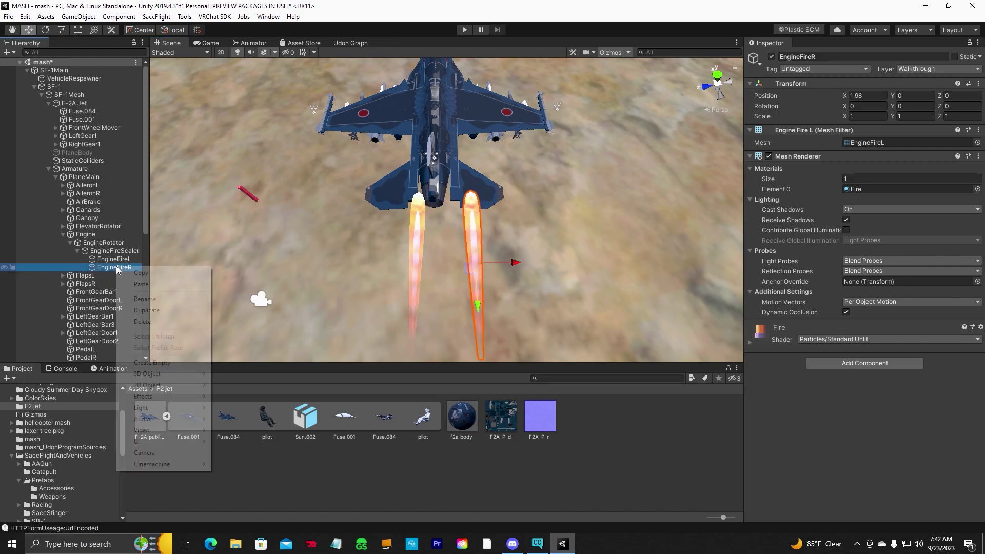
left_click(128, 322)
left_click(406, 282)
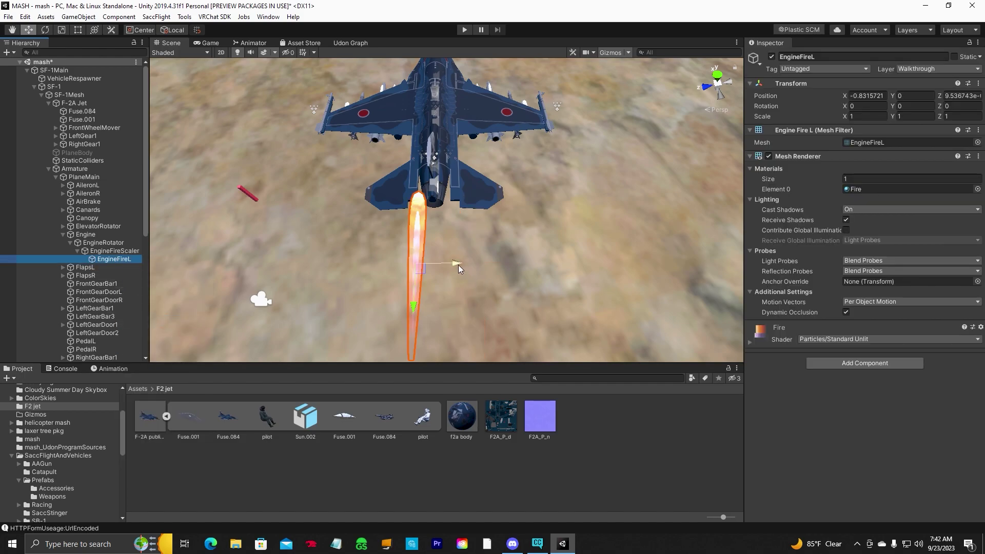
left_click_drag(458, 265, 471, 265)
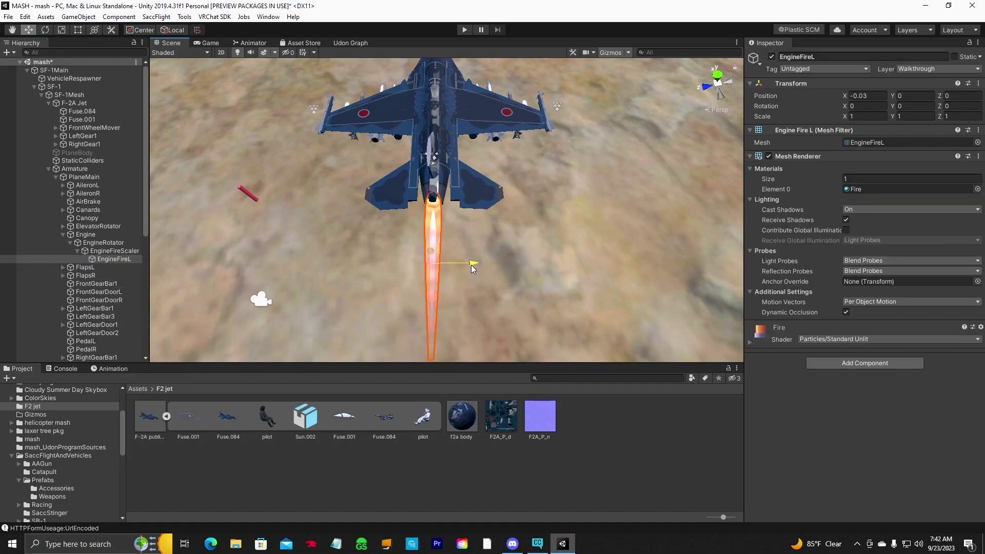
Slide EngineFireL back to Z -0.25, then orbit to view the jet from behind.
left_click(15, 31)
right_click_drag(541, 253, 437, 227)
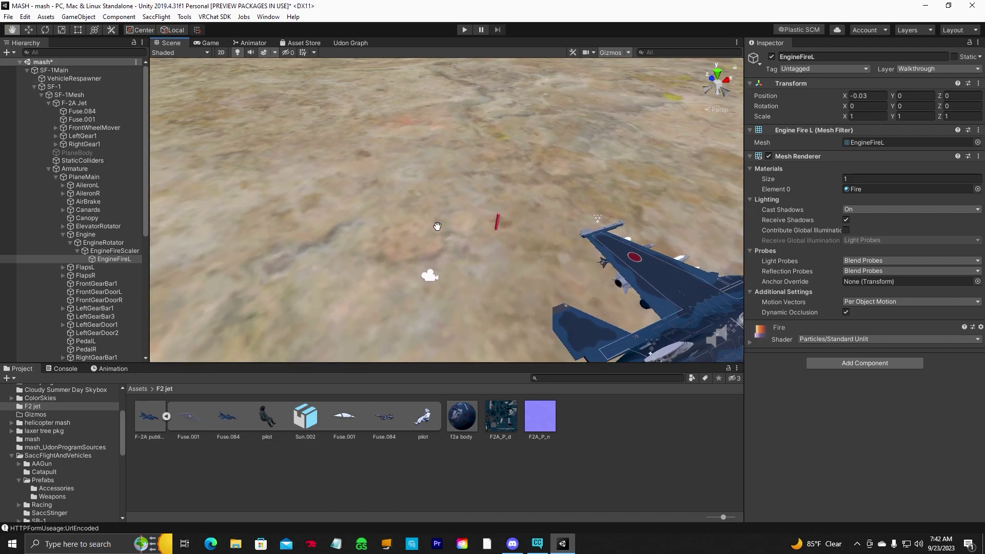
left_click_drag(487, 318, 459, 221)
right_click_drag(468, 246, 412, 200)
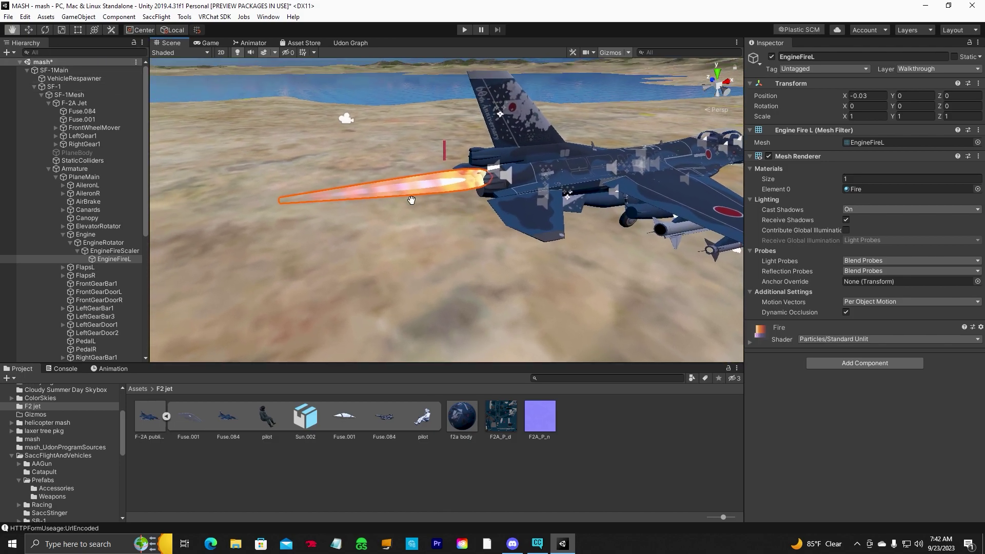
key("w")
left_click_drag(390, 145, 390, 151)
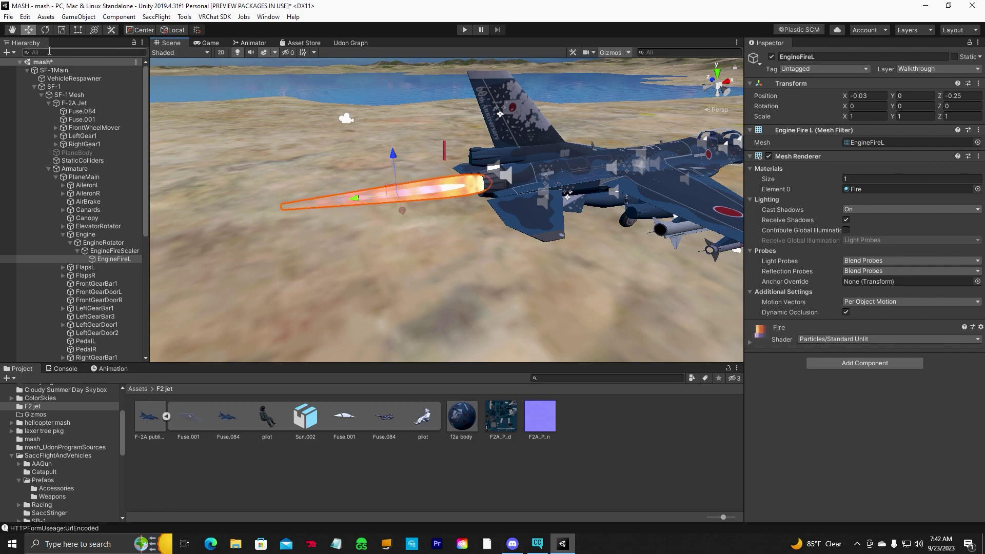
left_click(13, 31)
right_click_drag(216, 174, 319, 230)
left_click_drag(319, 236, 400, 253)
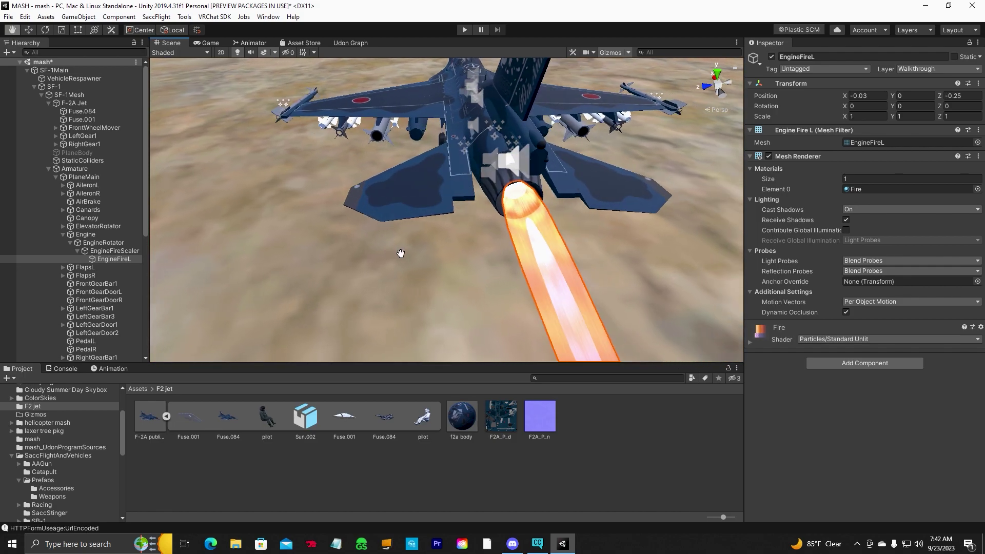
right_click_drag(400, 253, 461, 284)
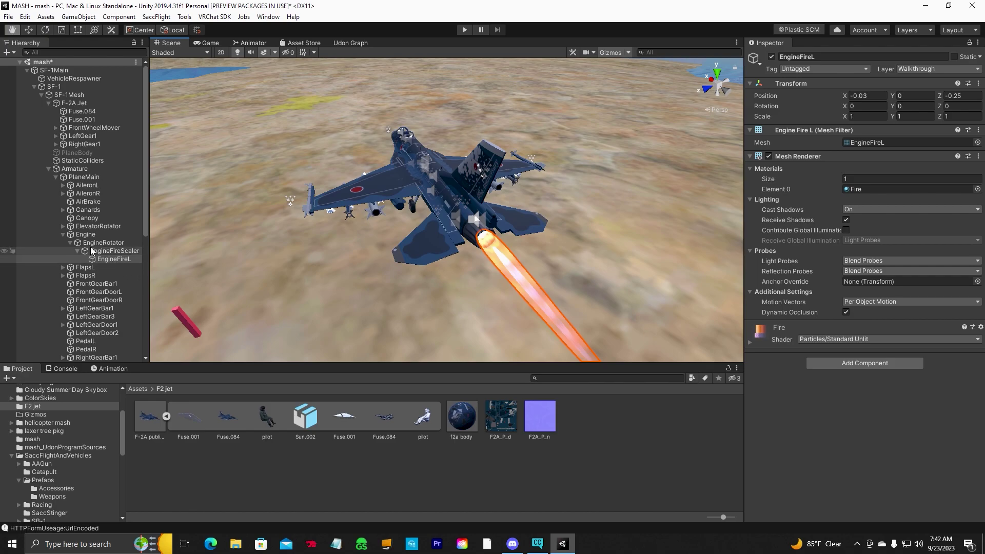
Collapse the Engine and Armature foldouts, checking FlapsL and FlapsR along the way.
left_click(63, 235)
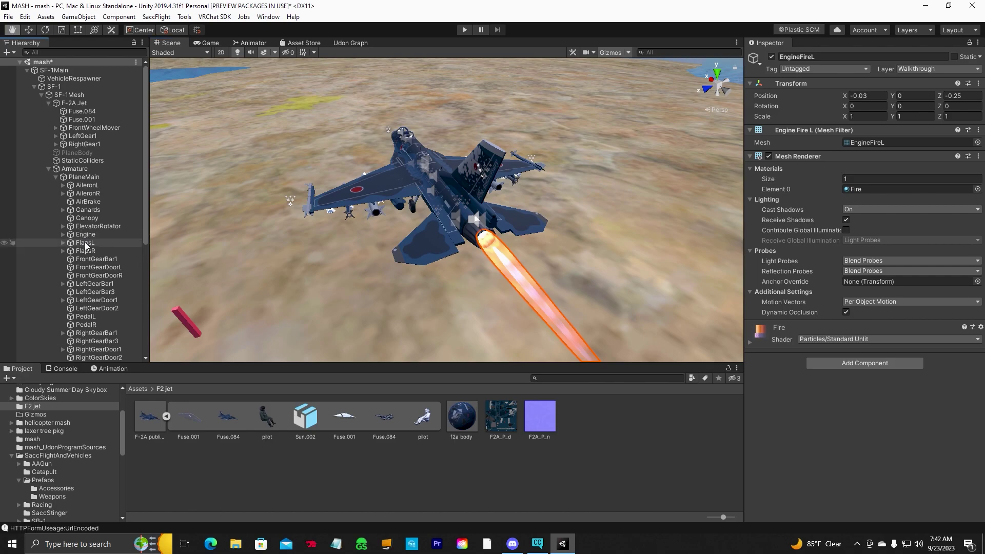
left_click(85, 242)
left_click(103, 251)
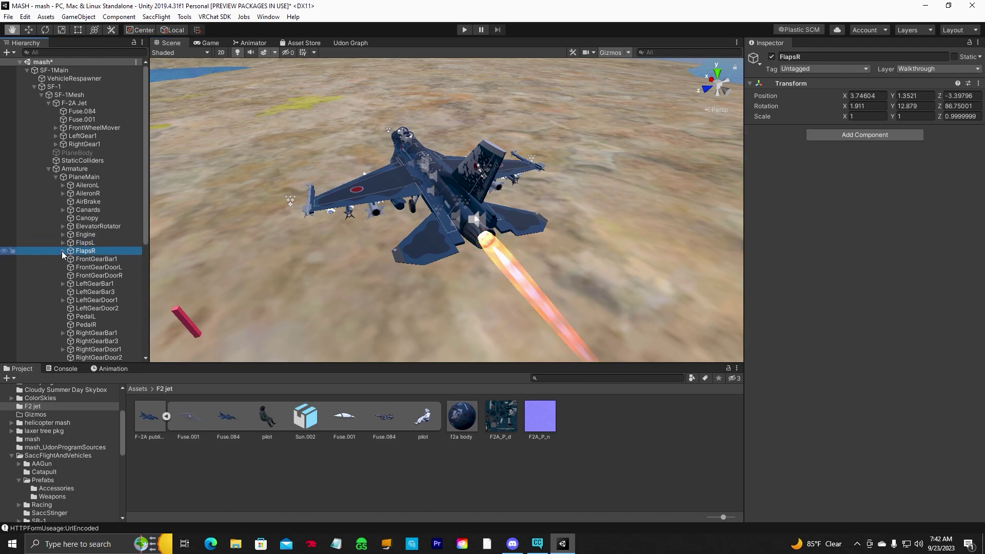
scroll(117, 285, "down", 3)
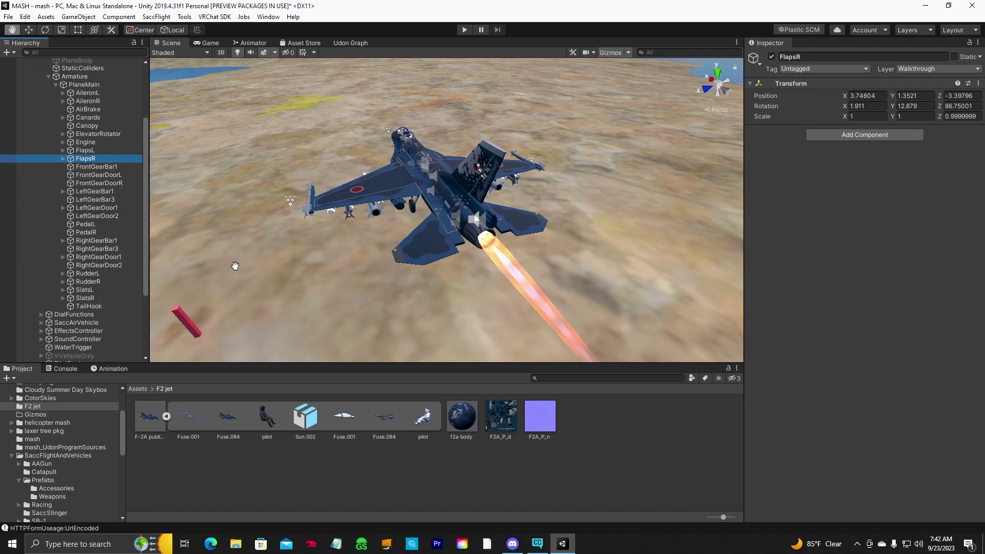
right_click_drag(396, 250, 328, 262)
left_click_drag(320, 289, 390, 297)
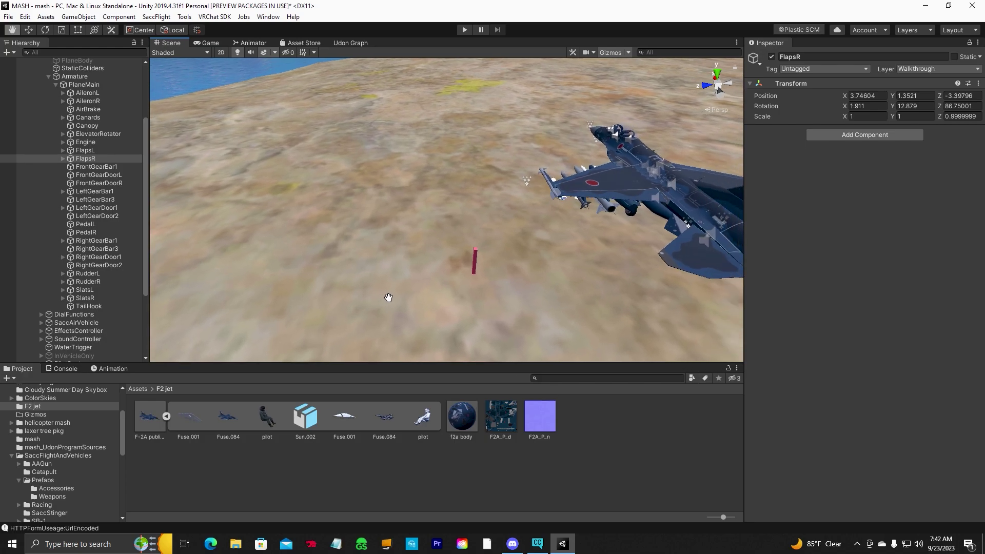
right_click_drag(475, 251, 499, 279)
scroll(500, 278, "down", 3)
left_click_drag(501, 276, 398, 239)
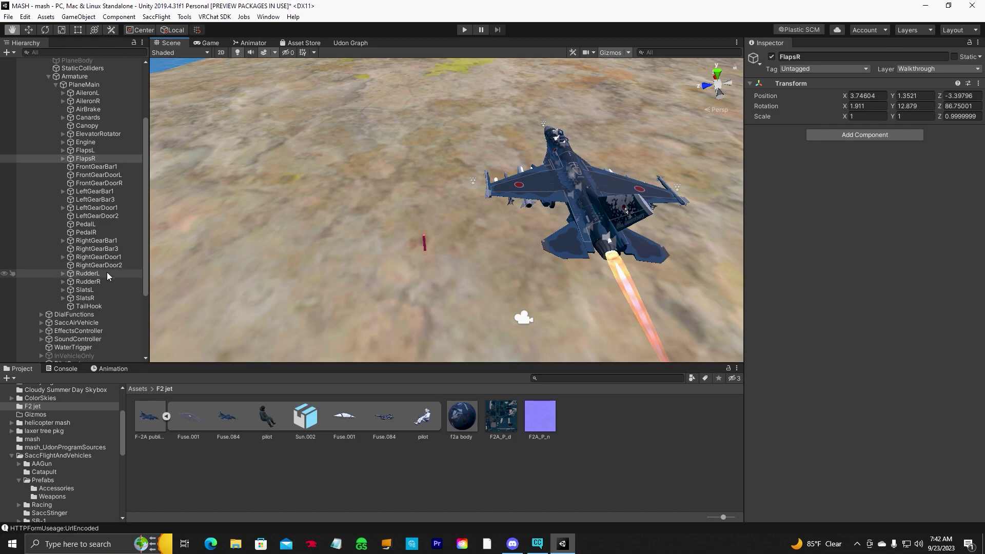
scroll(133, 249, "up", 3)
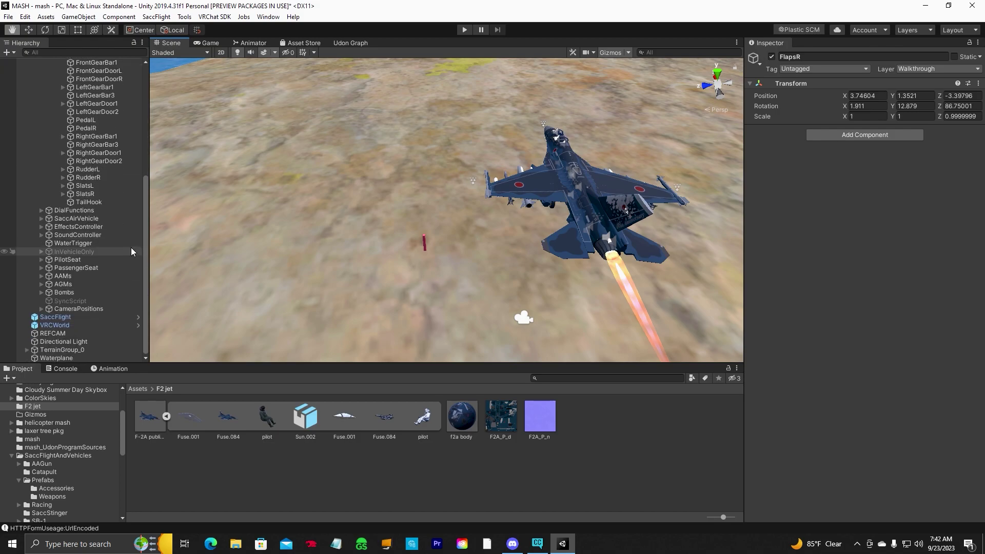
left_click(49, 126)
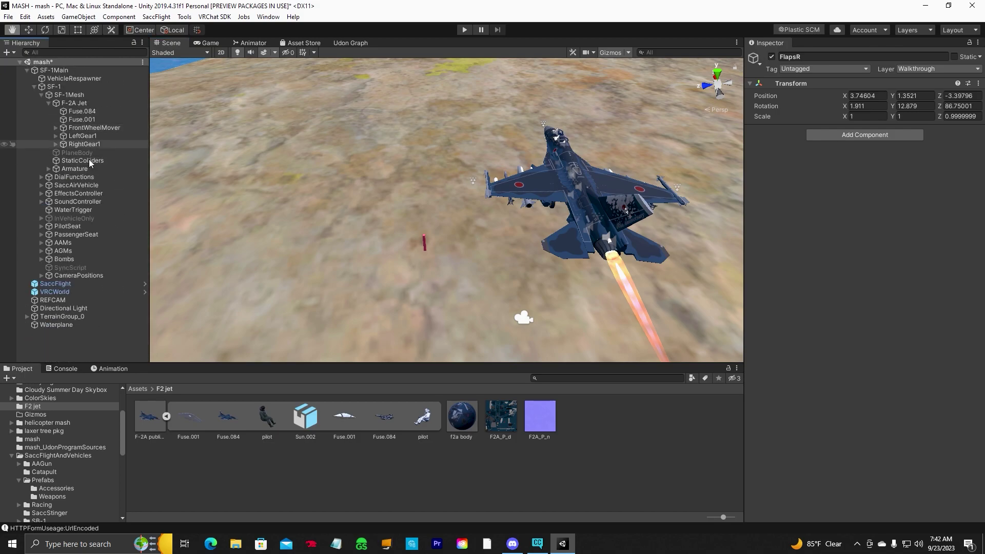
Toggle DialFunctions, then select and expand SaccAirVehicle to list its helper objects.
left_click(41, 178)
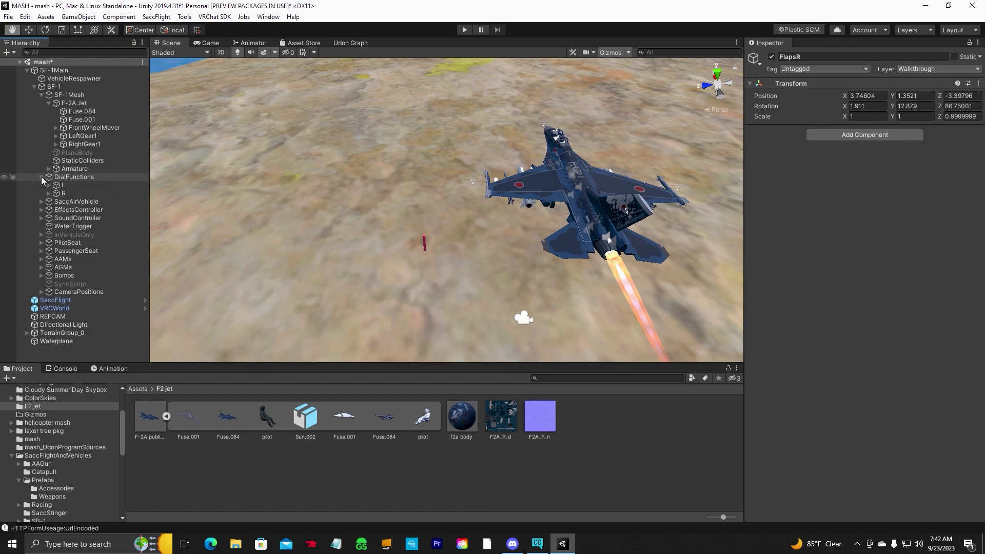
left_click(42, 177)
left_click_drag(577, 175, 502, 270)
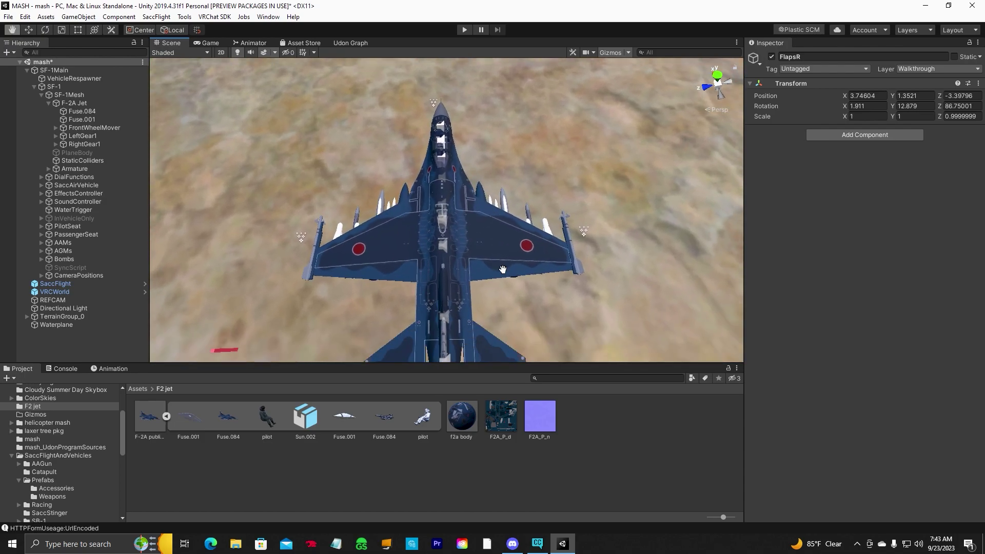
left_click(73, 185)
left_click(40, 185)
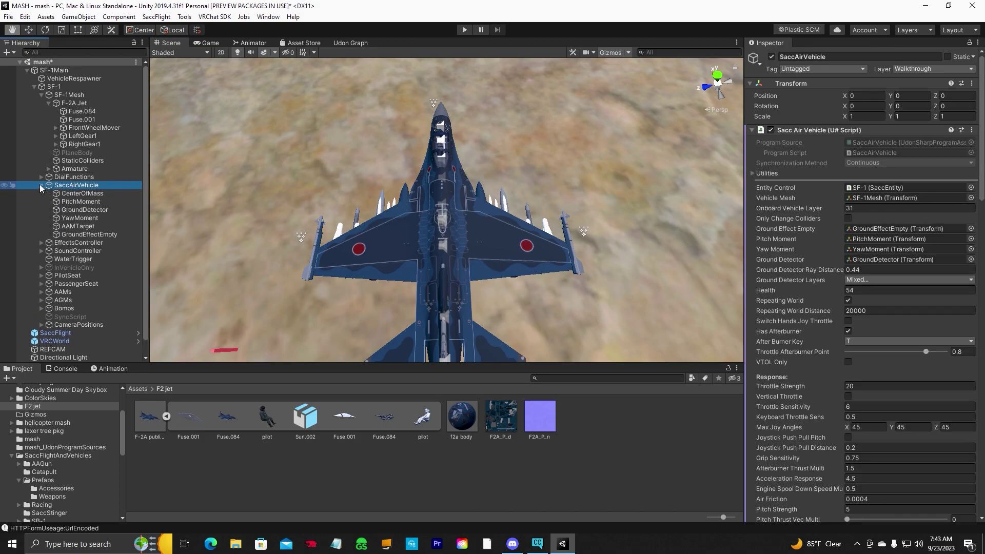
Inspect CenterOfMass and YawMoment from a top-down view, then select EffectsController.
left_click(78, 193)
left_click(29, 30)
left_click_drag(621, 128, 377, 220, "alt")
scroll(378, 228, "down", 8)
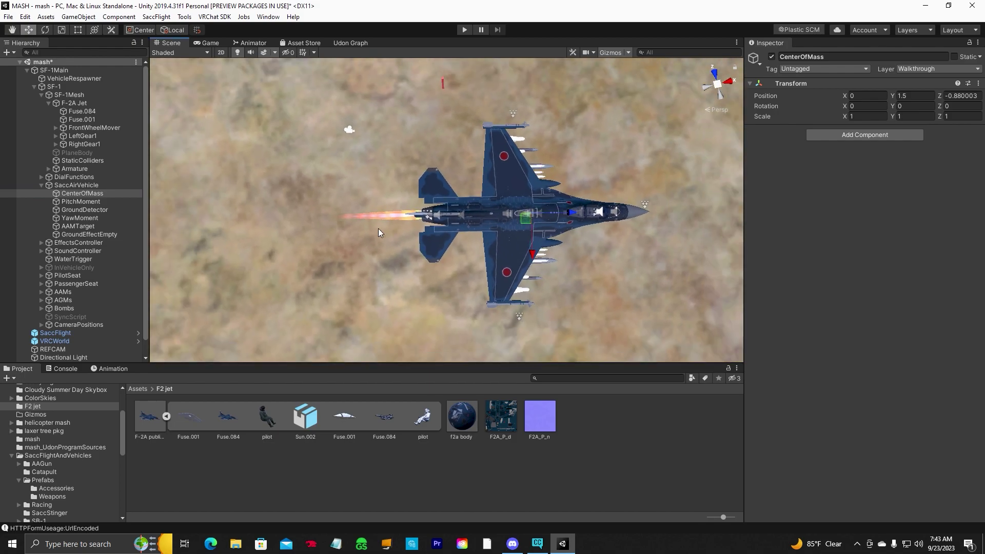
middle_click_drag(475, 268, 402, 268)
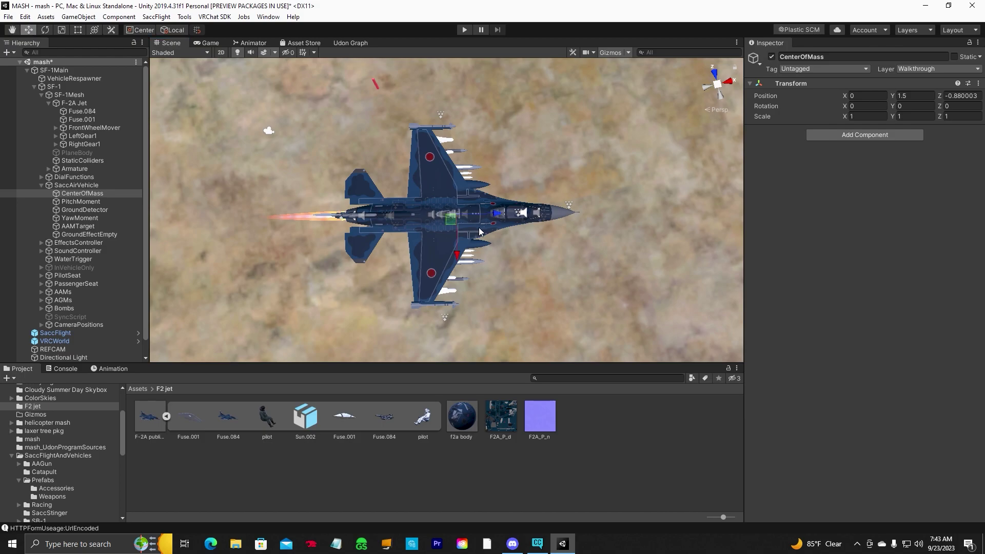
left_click(95, 226)
left_click(97, 219)
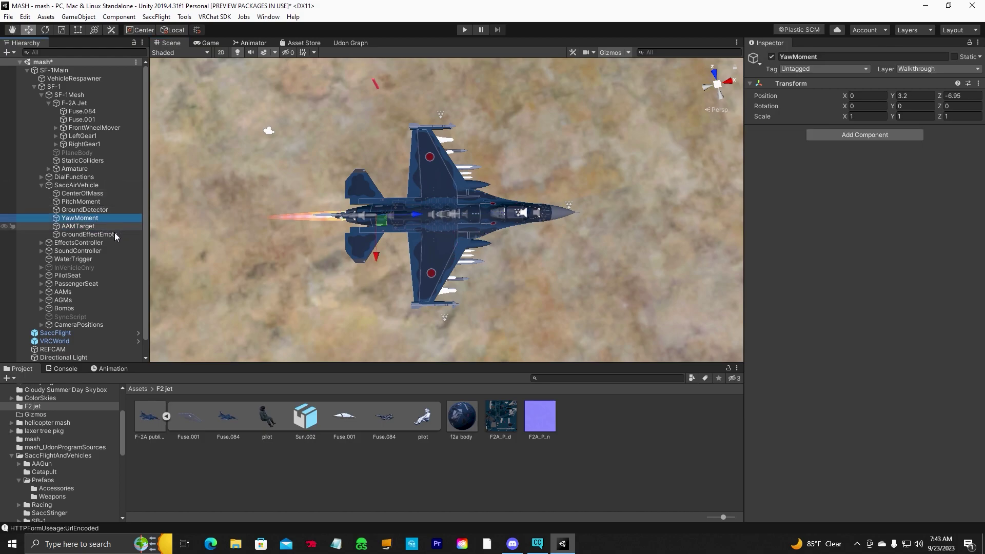
left_click(95, 243)
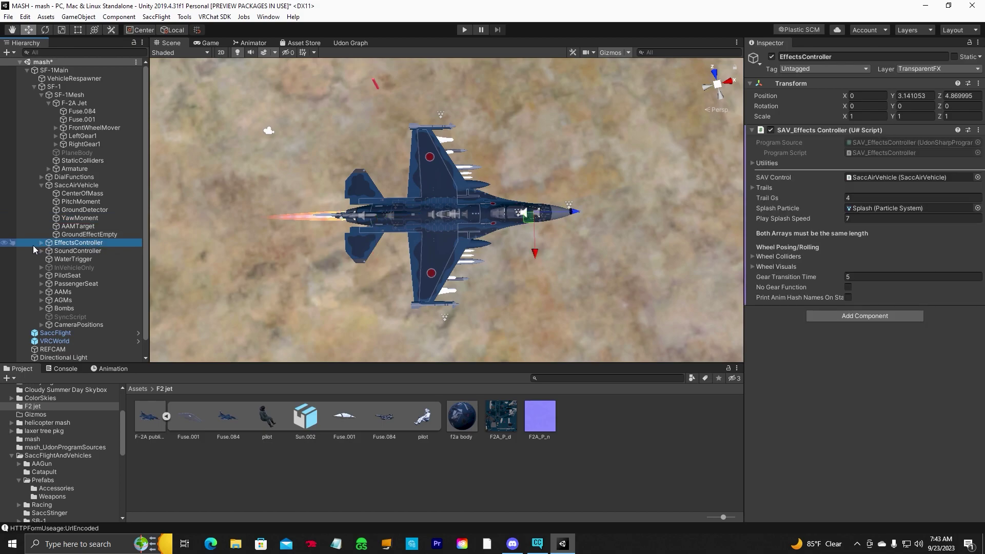
Expand EffectsController and AttachedEffects, inspecting the MachVapor, AoAVapor and GVaporR effects.
left_click(41, 243)
left_click(85, 251)
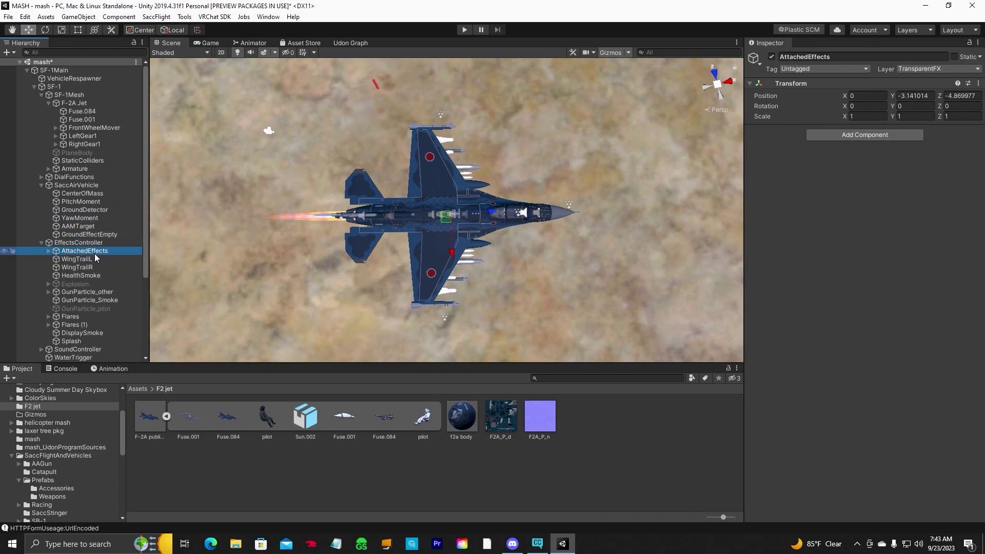
scroll(77, 256, "down", 3)
left_click(49, 190)
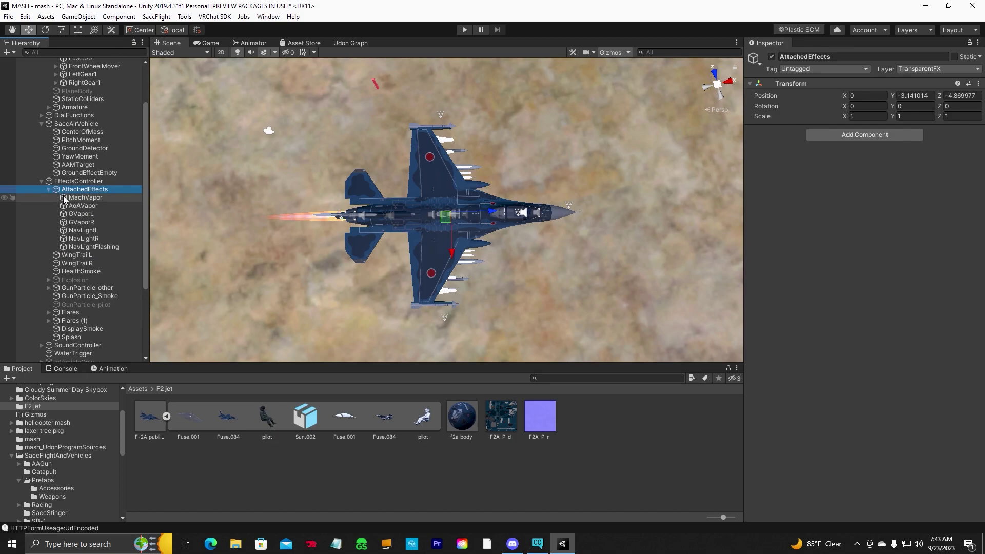
left_click(82, 198)
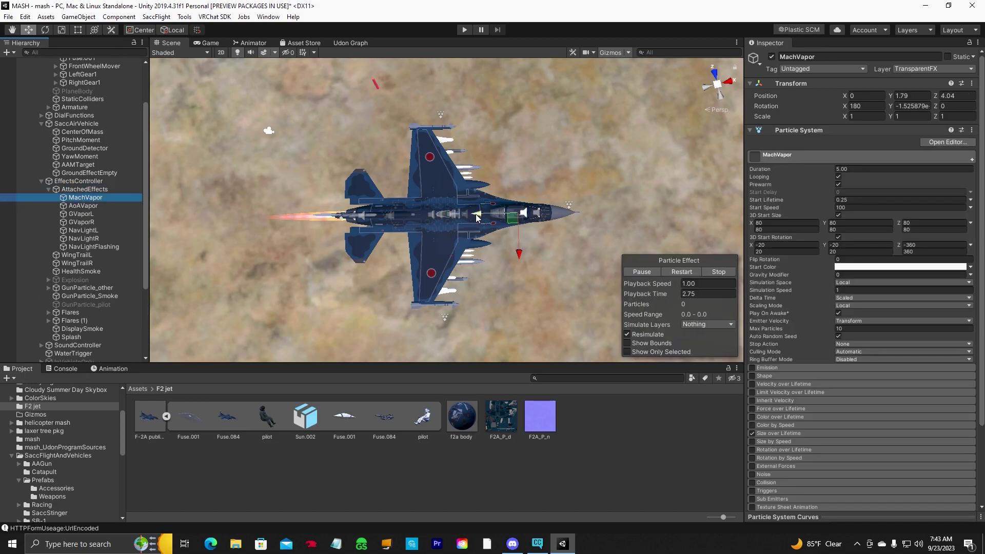
left_click(106, 214)
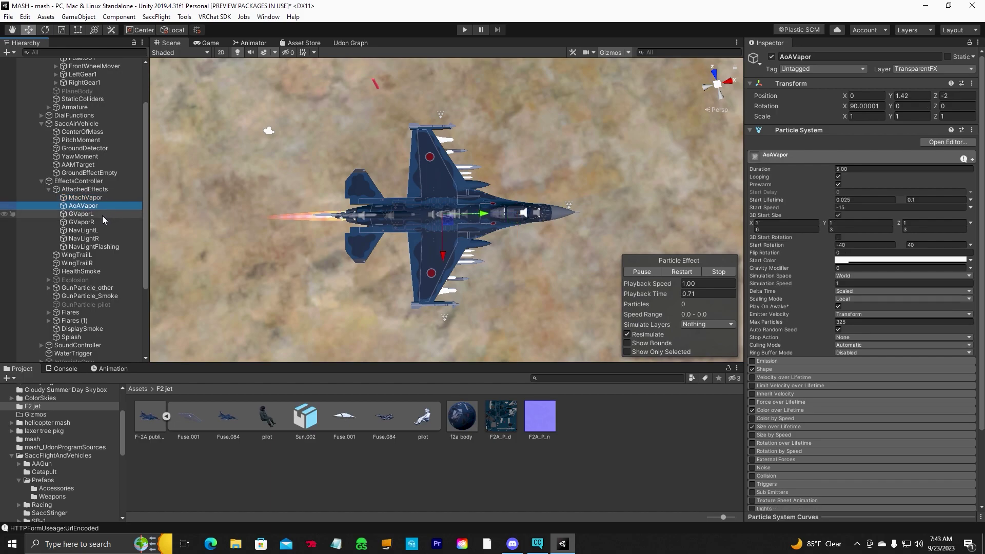
left_click(106, 222)
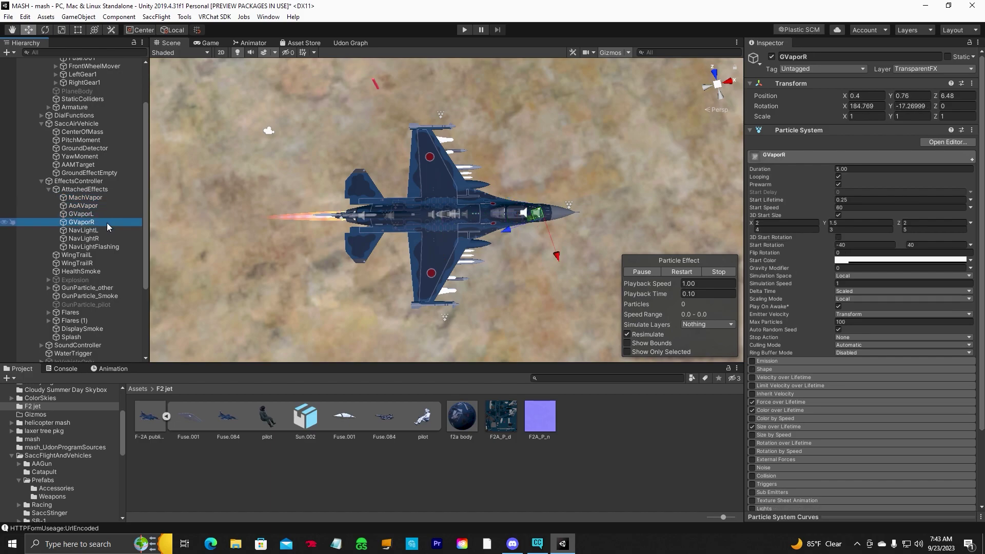
Move NavLightL and NavLightR onto the wingtips, NavLightR at X 7.72, Y 1.08, Z -3.65.
left_click(102, 230)
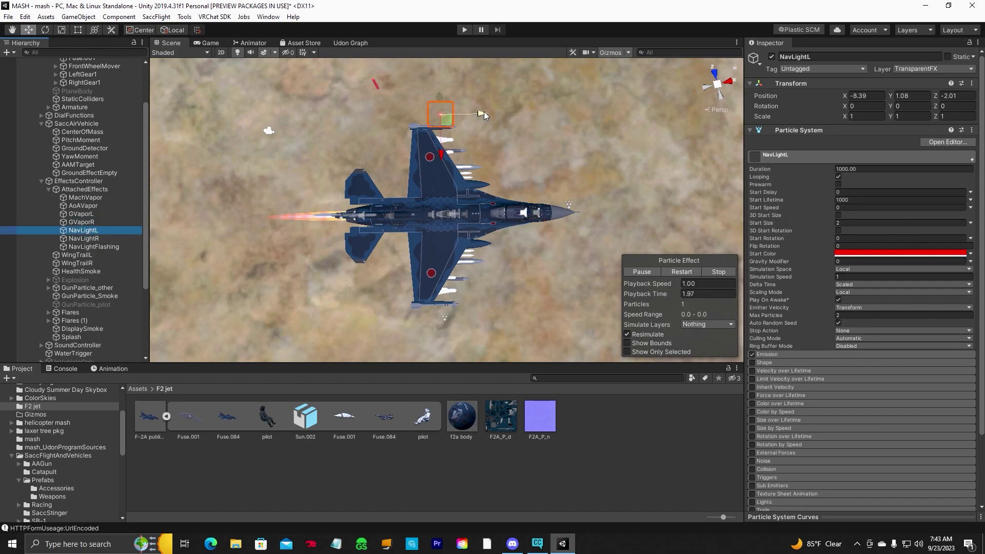
left_click_drag(484, 114, 462, 114)
left_click_drag(415, 159, 426, 159)
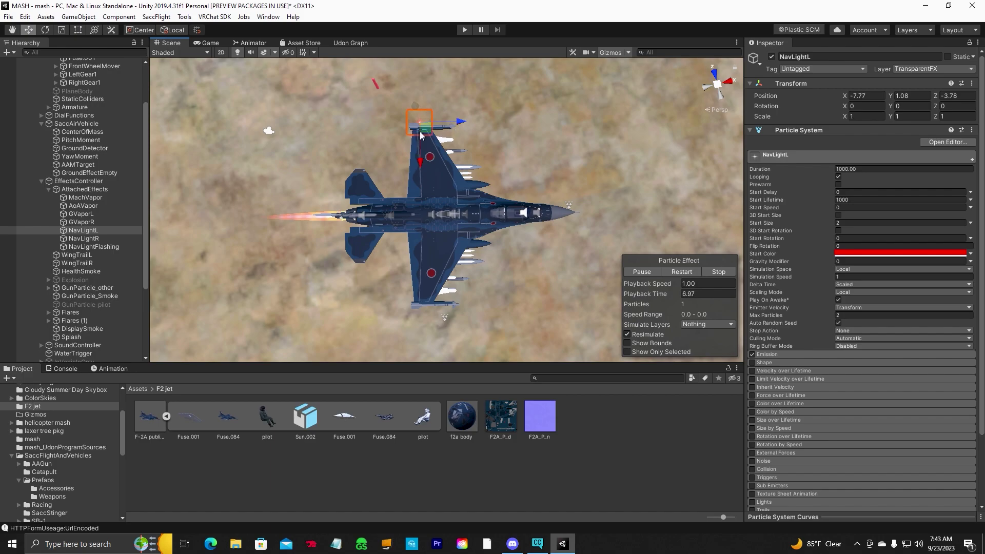
left_click(102, 239)
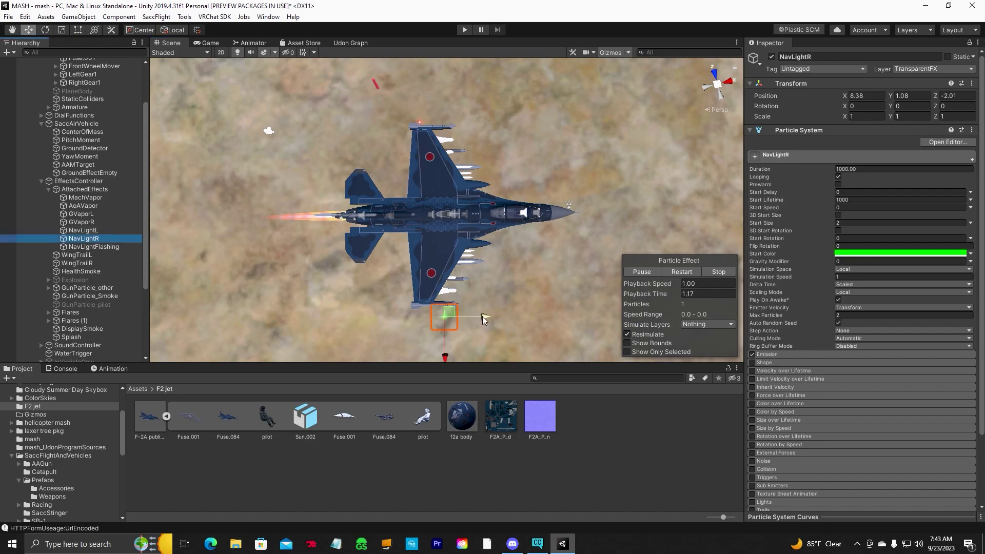
left_click_drag(484, 319, 463, 321)
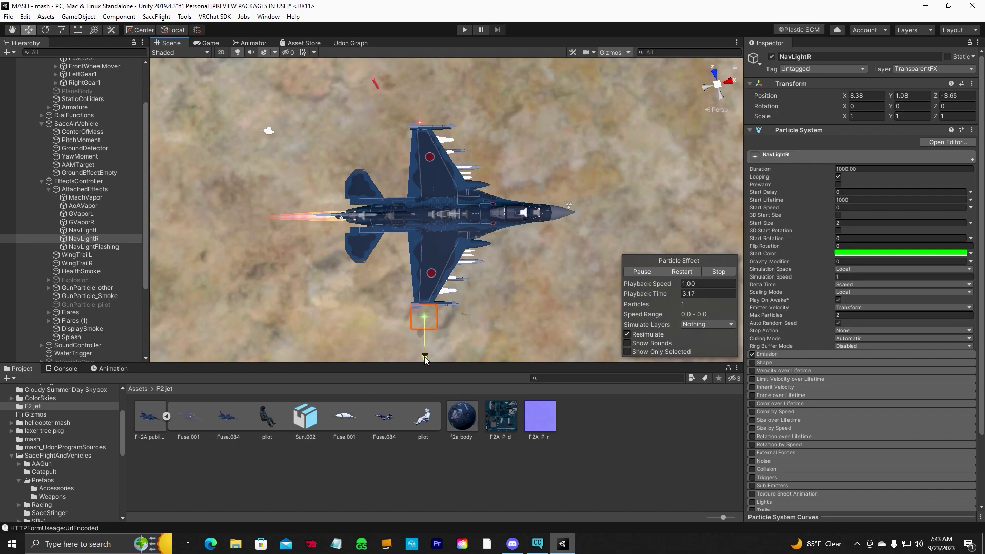
left_click_drag(425, 359, 425, 348)
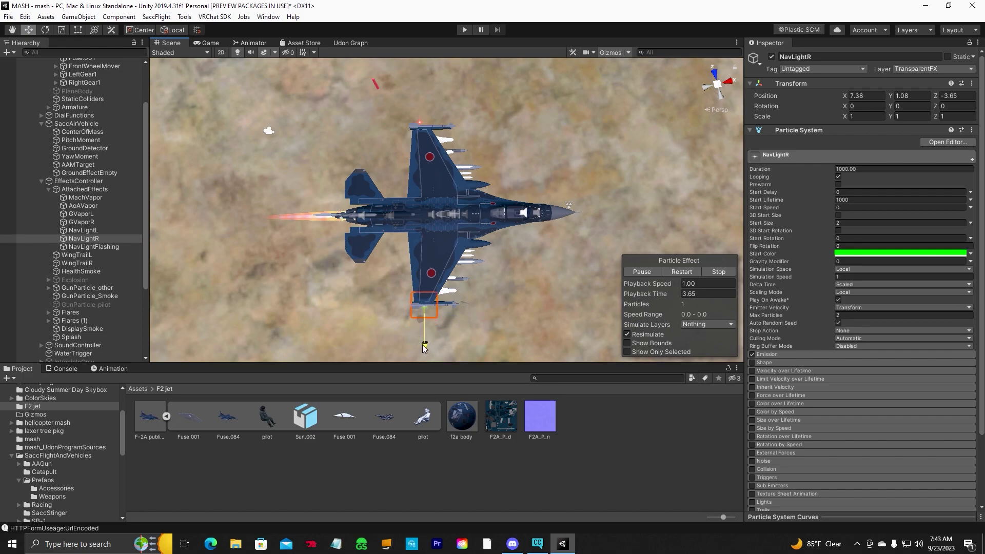
Select NavLightFlashing and reframe the view around the whole jet.
left_click(116, 246)
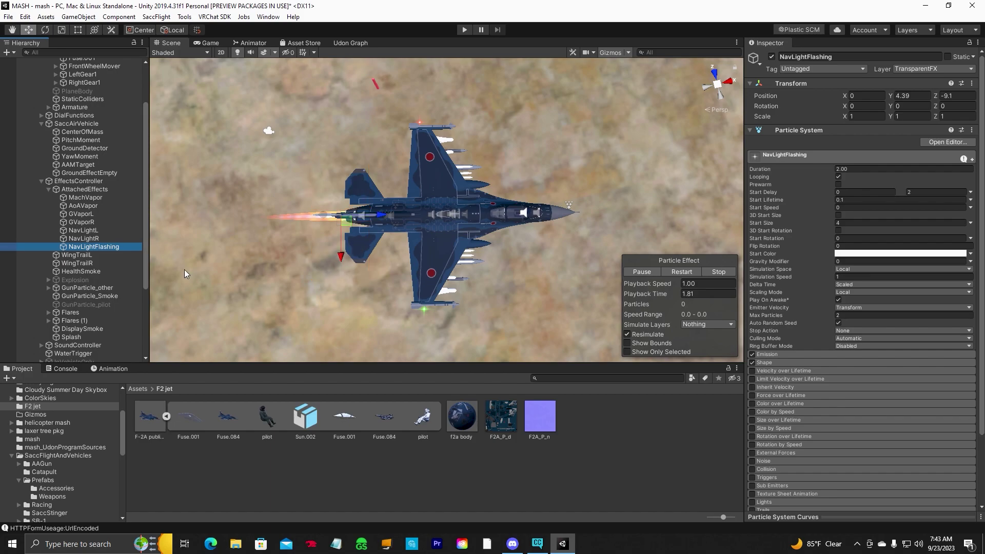
right_click_drag(362, 215, 608, 225)
scroll(608, 224, "down", 5)
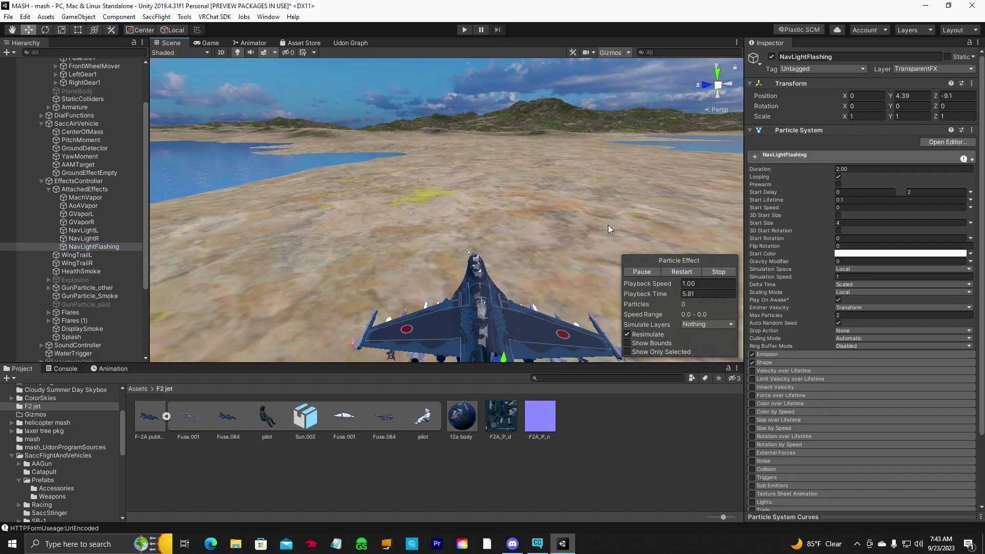
right_click_drag(518, 177, 527, 208)
scroll(533, 227, "up", 5)
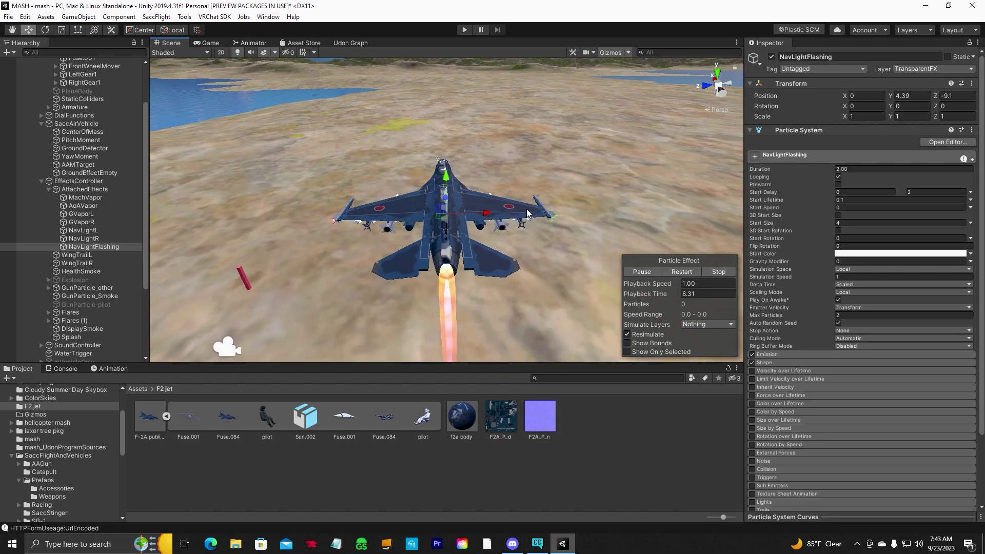
Disable NavLightFlashing and move WingTrailL inward to X -7.24.
left_click(772, 57)
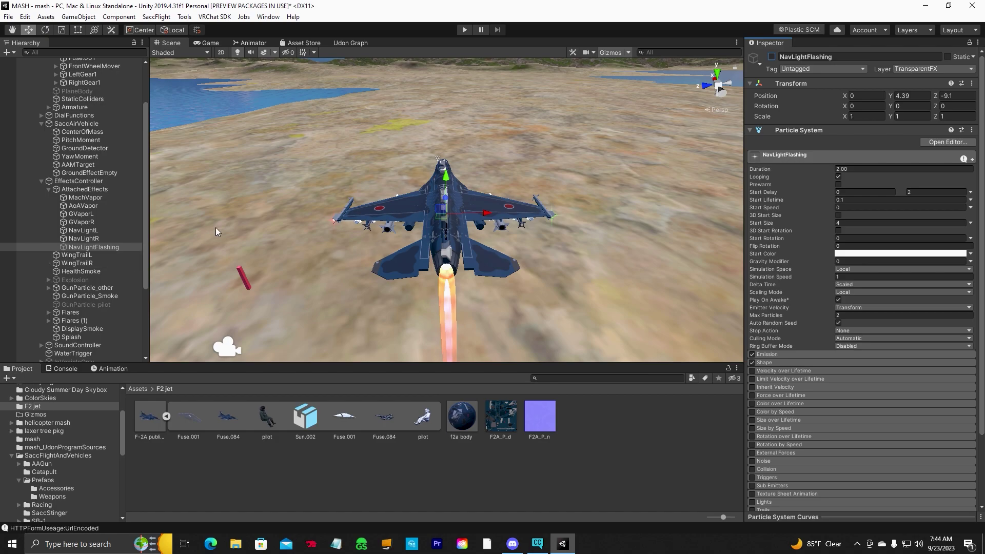
left_click(77, 255)
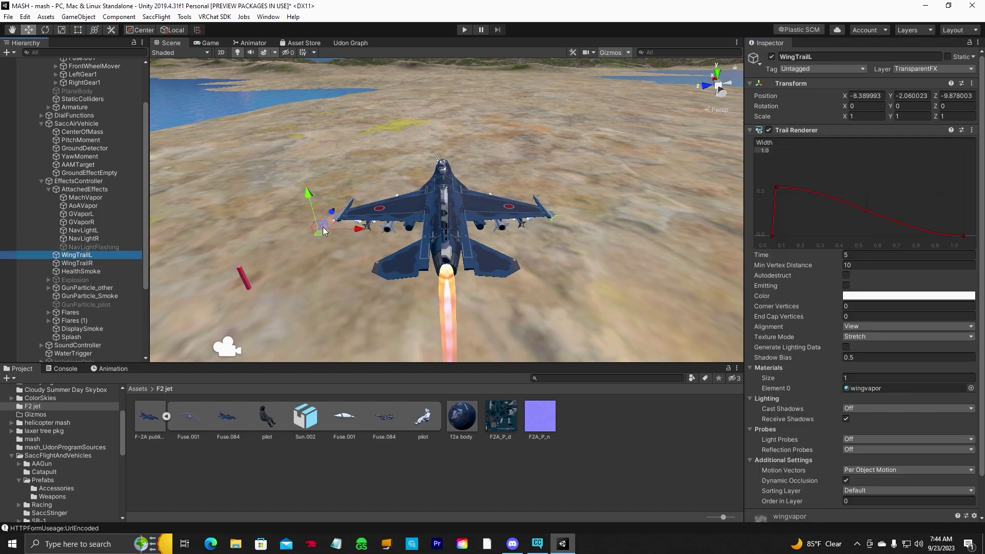
left_click(15, 31)
right_click_drag(307, 144, 314, 204)
left_click_drag(314, 205, 396, 293)
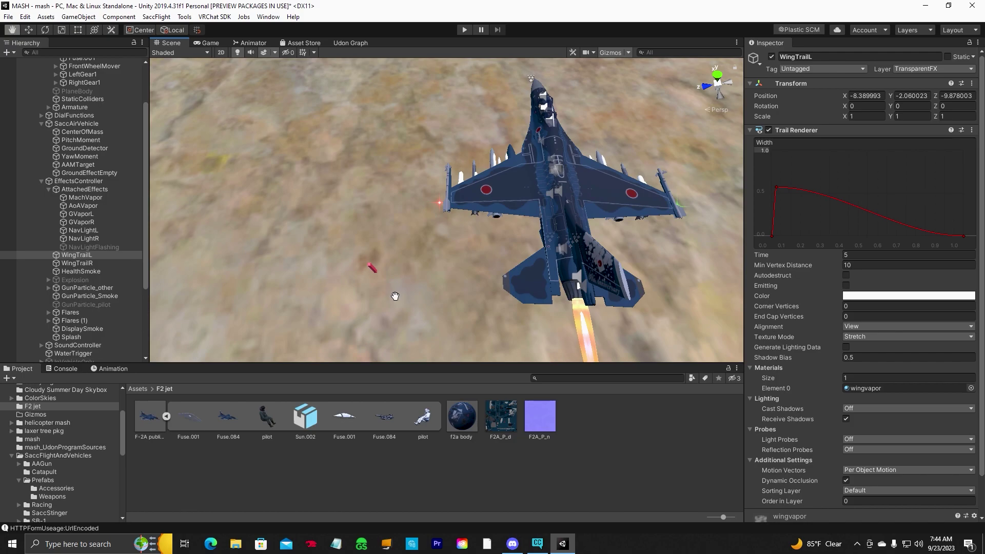
left_click(28, 29)
left_click_drag(460, 221, 492, 220)
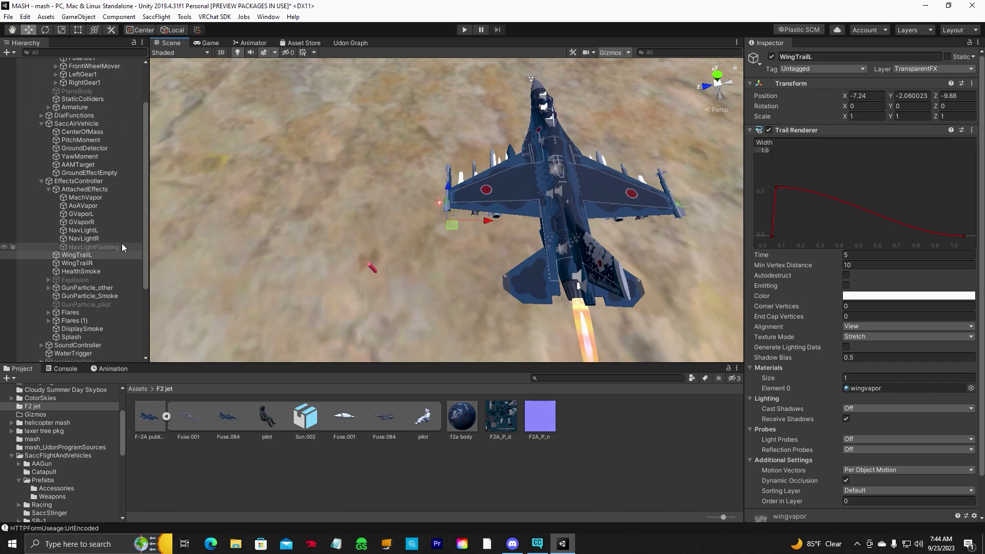
Move WingTrailR inward to X 7.14, matching Z -9.88 with the left trail.
left_click(77, 263)
key("q")
left_click_drag(547, 312, 359, 317)
left_click(27, 30)
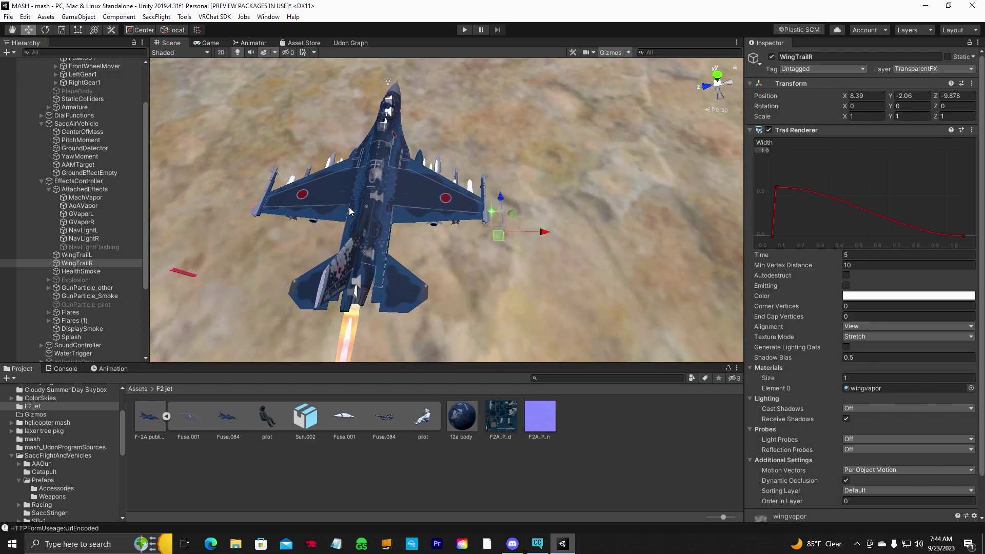
left_click_drag(527, 235, 525, 235)
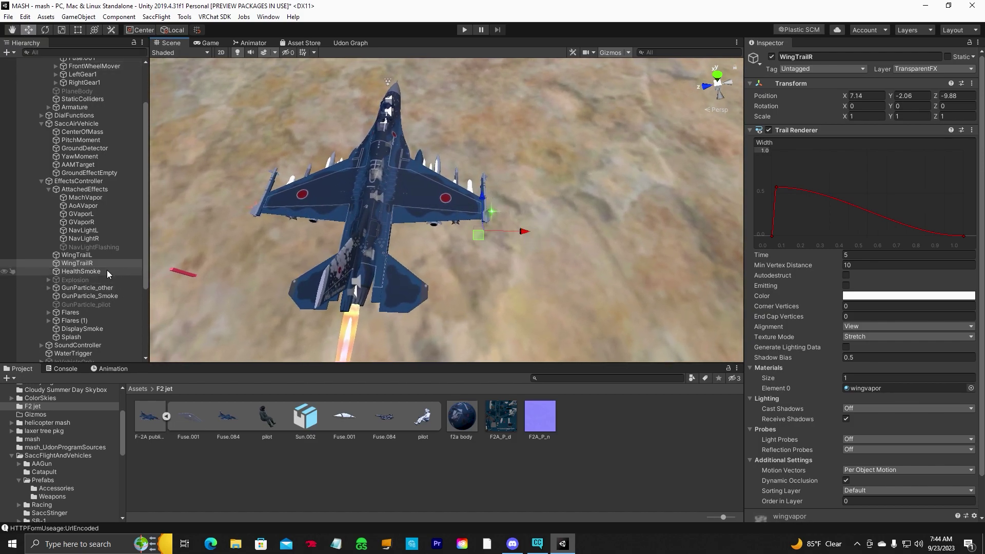
left_click(84, 279)
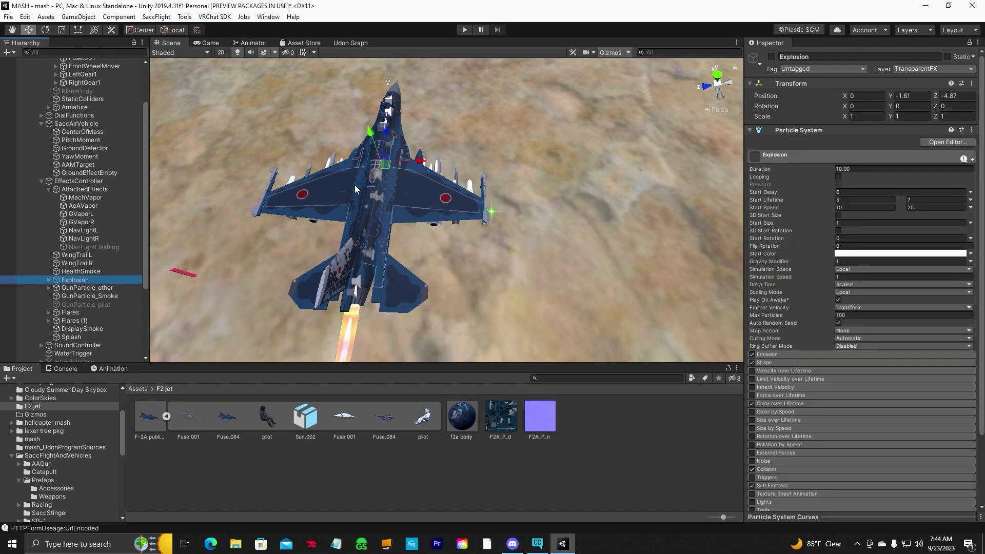
Centre the GunParticle_other muzzle effect on the nose at X 0.03.
left_click(81, 290)
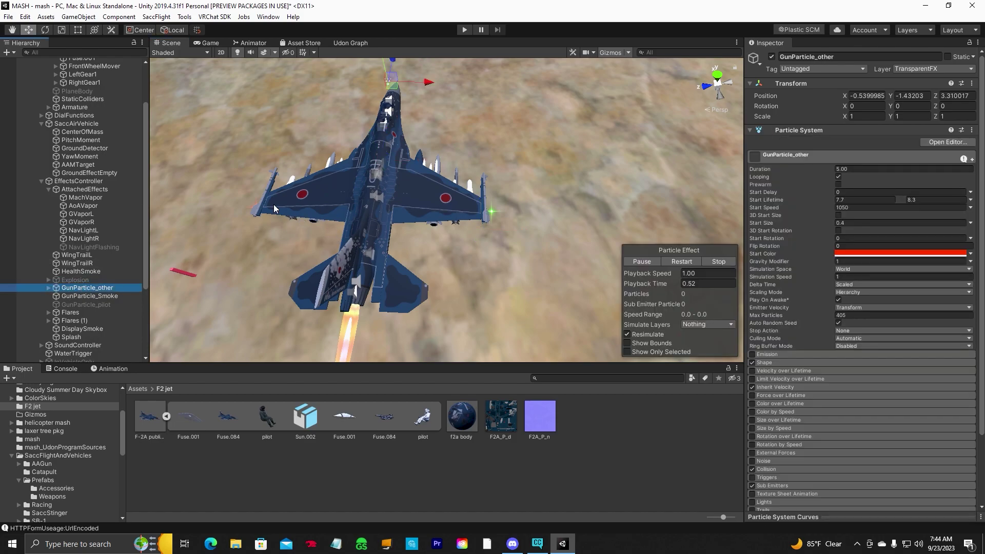
left_click(12, 31)
left_click_drag(402, 184, 405, 287)
right_click_drag(453, 209, 451, 262)
left_click_drag(451, 262, 460, 259)
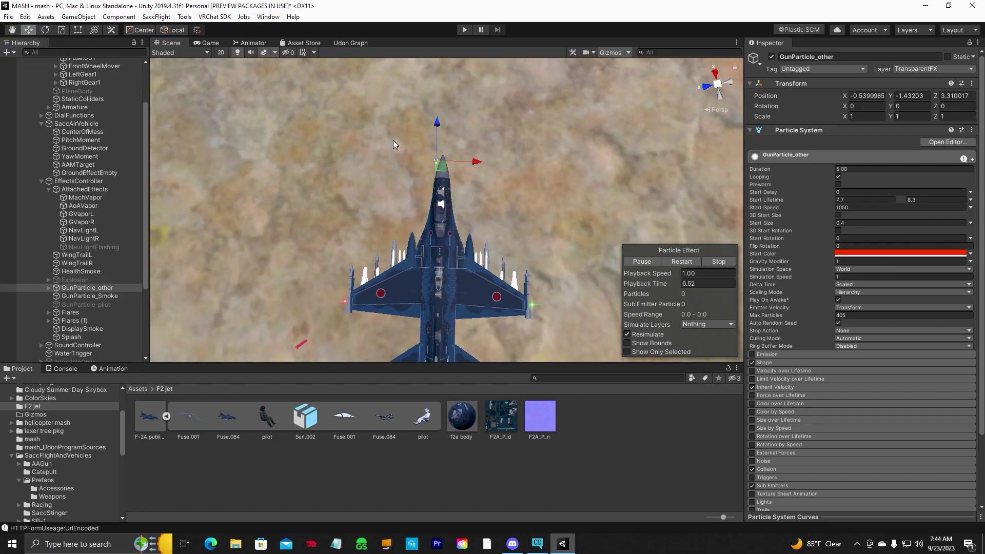
left_click(109, 296)
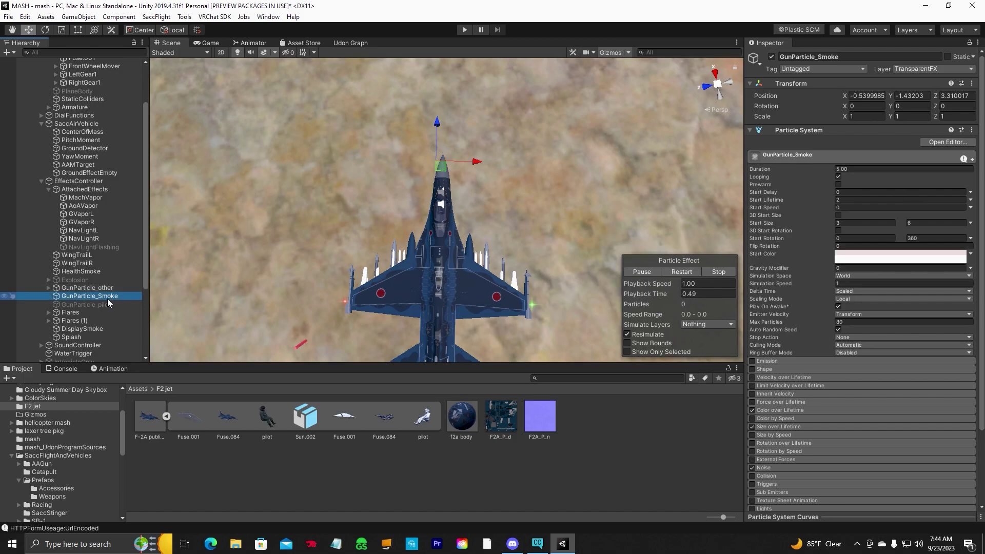
left_click(110, 288)
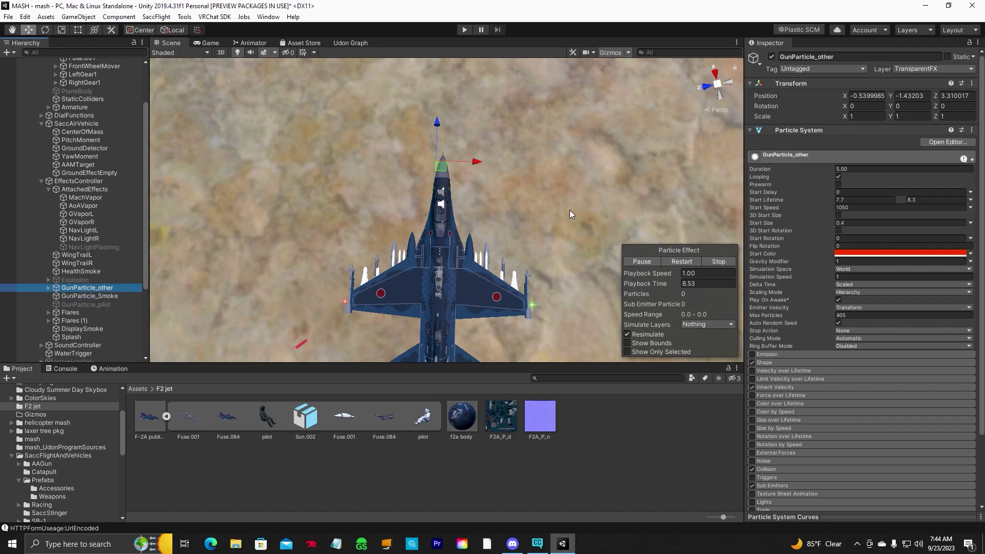
left_click_drag(475, 162, 483, 160)
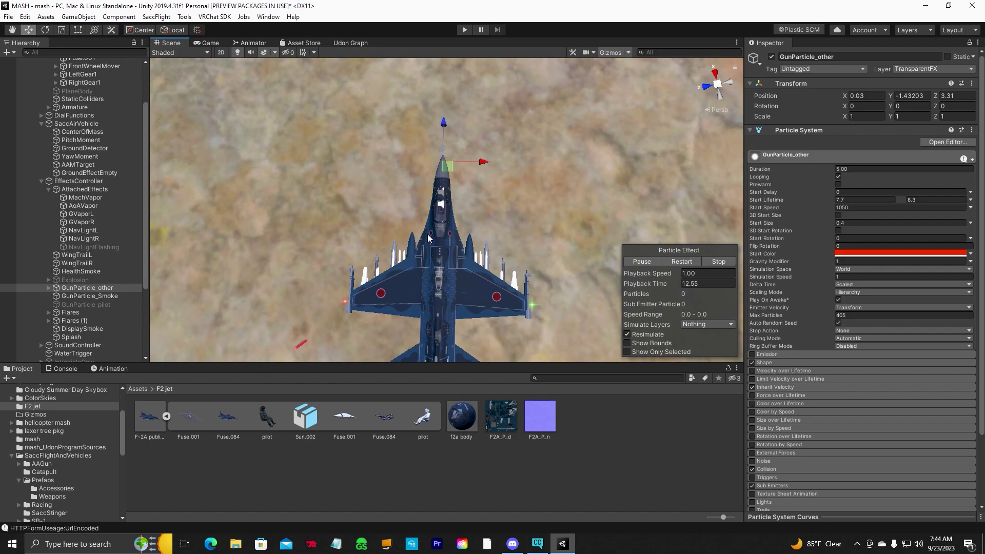
Preview the Flares, Flares (1), DisplaySmoke and Splash effects.
scroll(119, 316, "down", 3)
left_click(94, 285)
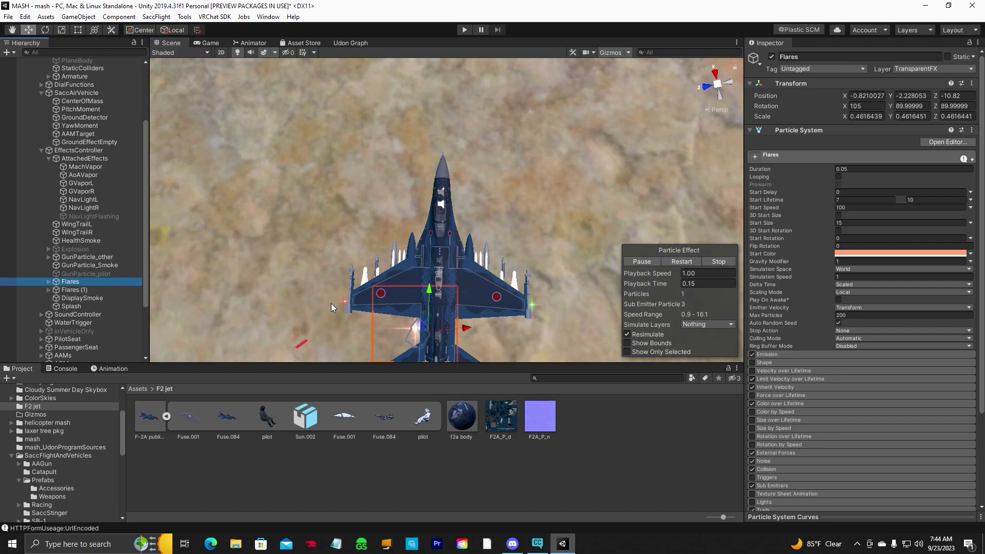
key("q")
right_click_drag(282, 212, 251, 251)
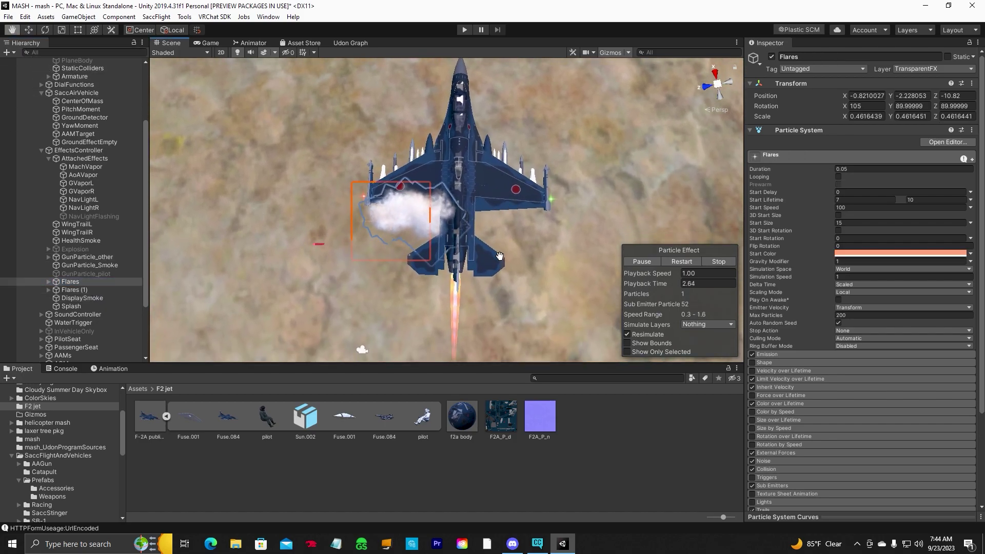
left_click(91, 291)
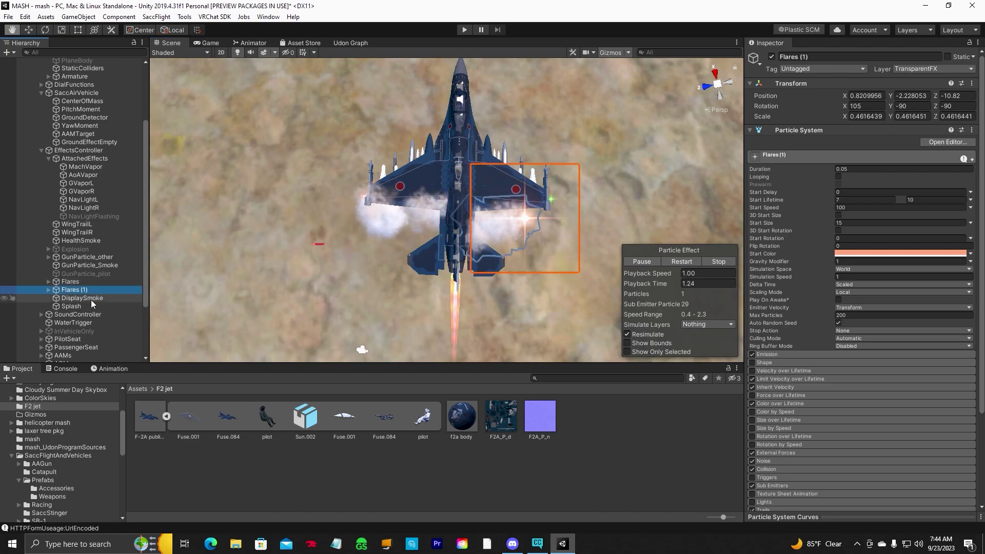
left_click(103, 298)
left_click(88, 306)
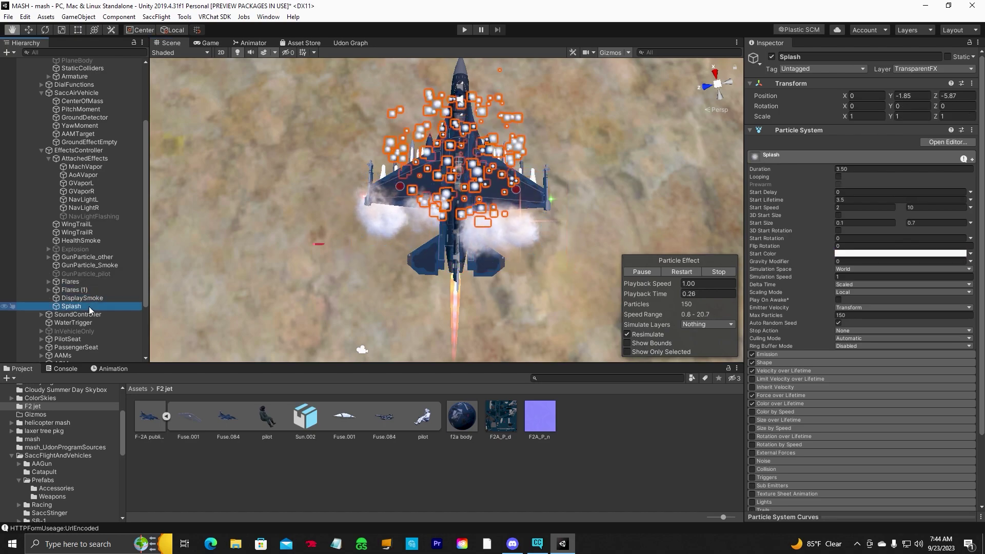
left_click_drag(145, 300, 150, 231)
Collapse SaccAirVehicle and EffectsController, expand SoundController and inspect AttachedSounds.
left_click(41, 185)
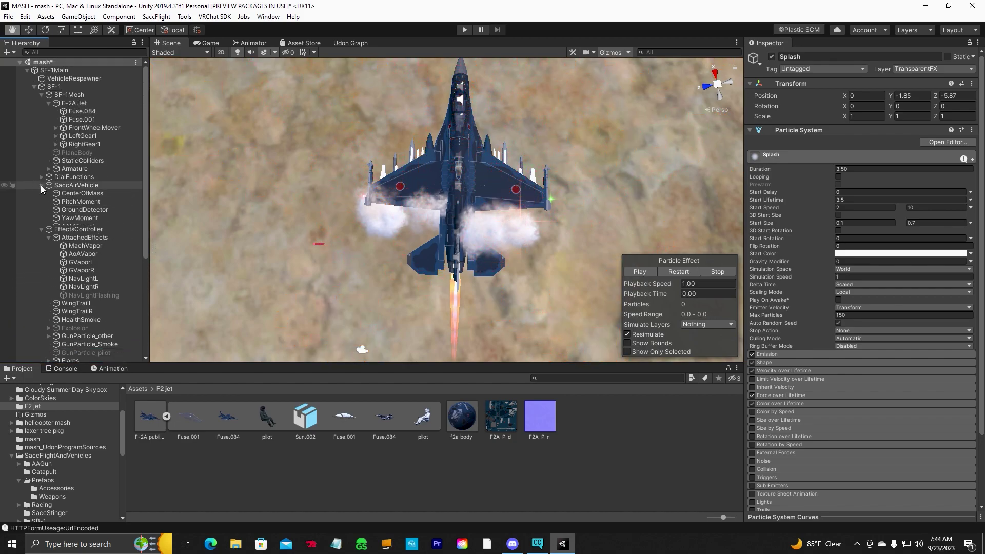
left_click(41, 192)
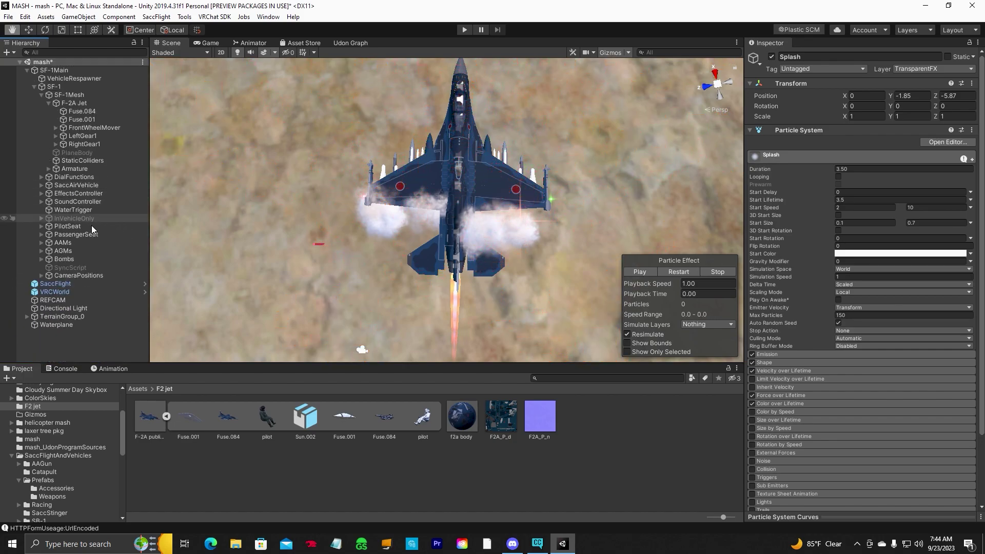
left_click(82, 202)
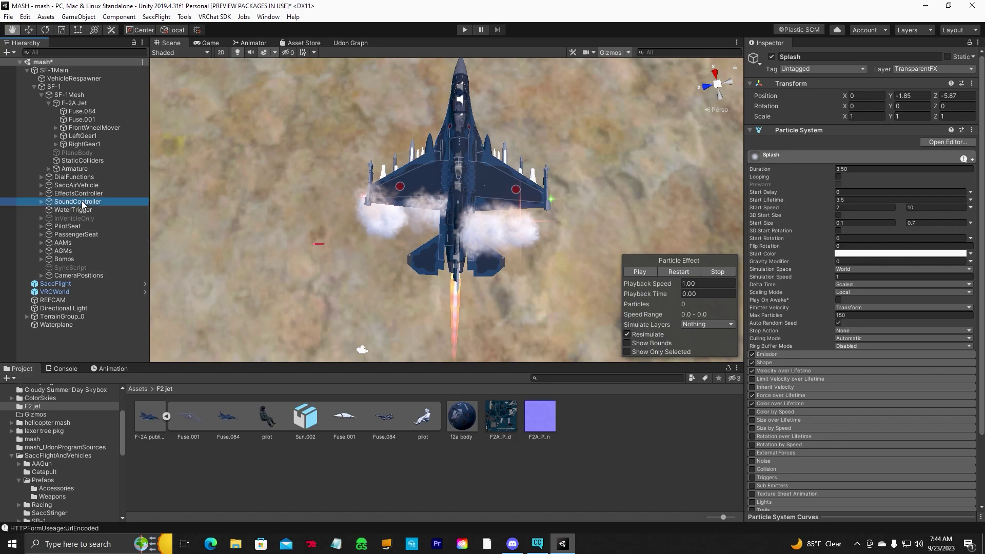
left_click(41, 201)
left_click(98, 210)
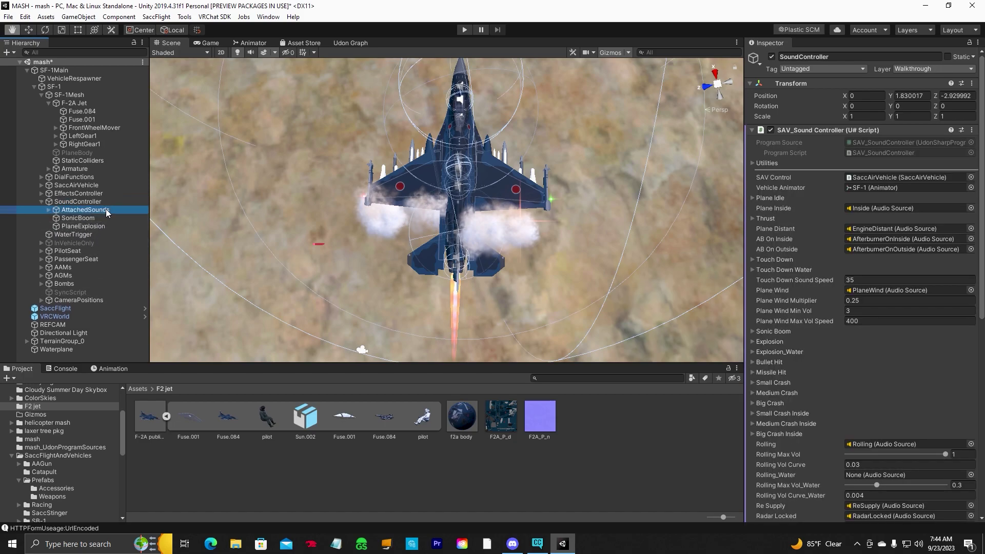
Inspect the PlaneExplosion sound at Y 0.23, Z 1.56, then select PilotSeat.
left_click_drag(436, 197, 425, 270)
scroll(425, 270, "up", 3)
scroll(425, 270, "up", 5)
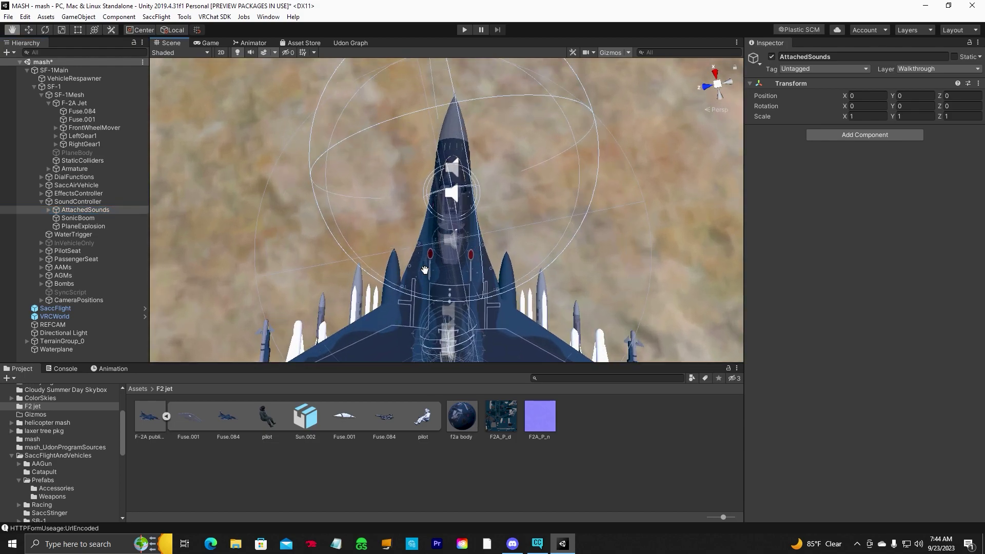
scroll(425, 270, "down", 7)
left_click_drag(417, 283, 426, 219)
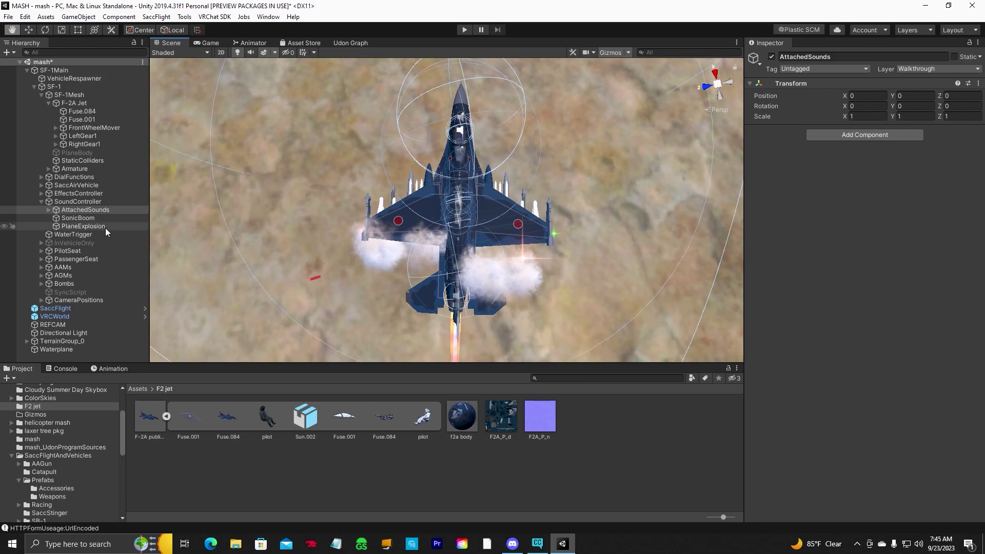
left_click(78, 225)
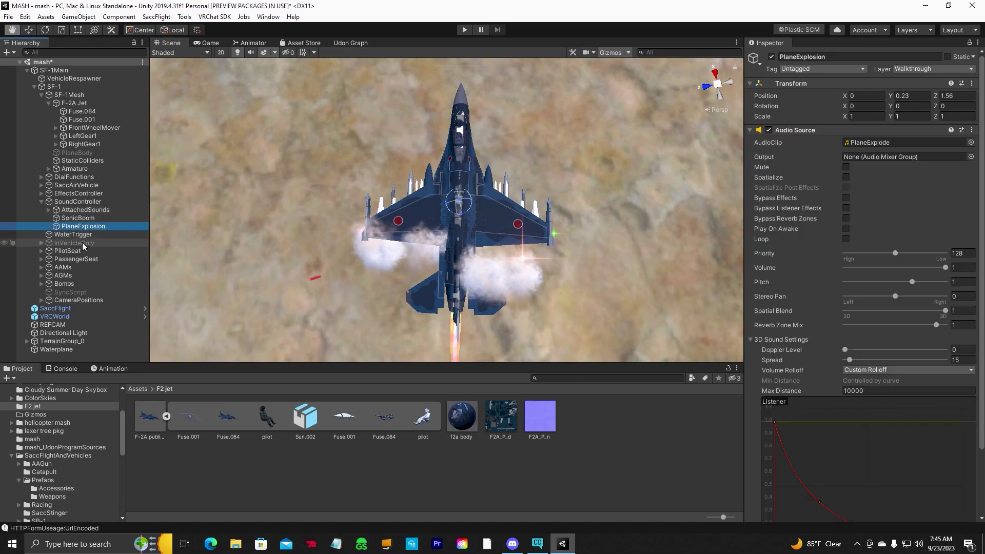
left_click(84, 252)
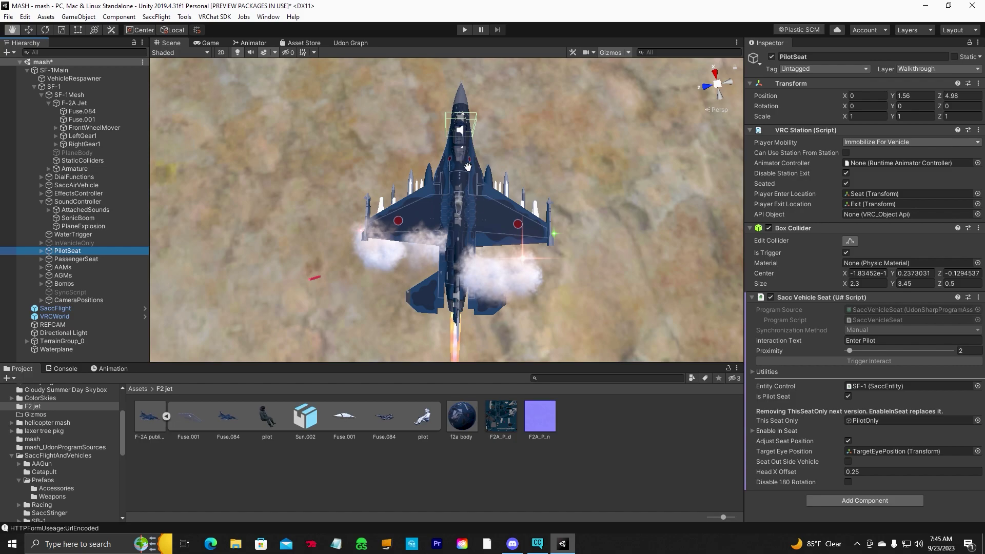
Lower the top of the PilotSeat's box collider with Edit Collider.
right_click_drag(475, 253, 310, 228)
scroll(470, 242, "up", 10)
left_click_drag(309, 229, 485, 247, "alt")
scroll(480, 270, "up", 3)
scroll(508, 267, "down", 8)
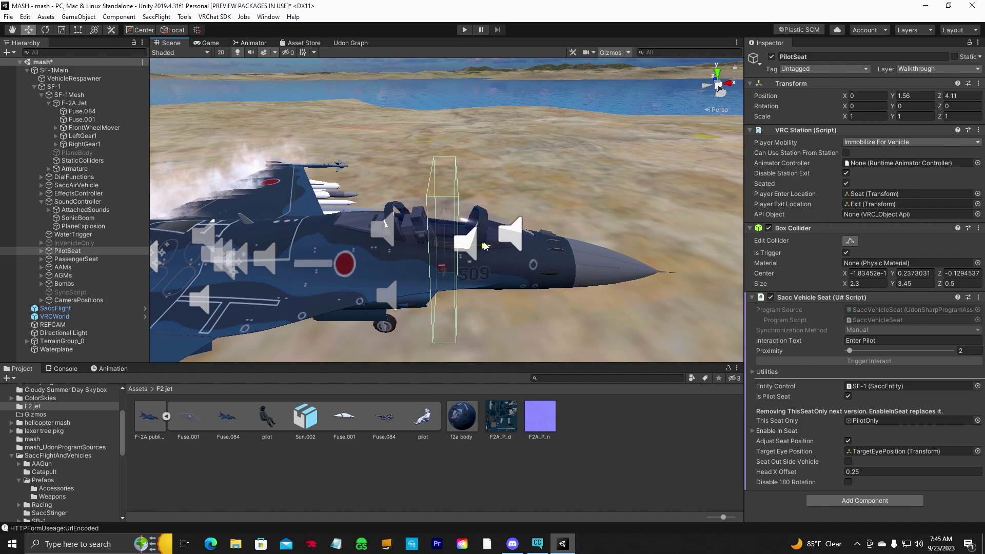
left_click(13, 32)
left_click_drag(508, 279, 528, 233)
left_click(850, 241)
left_click_drag(459, 121, 459, 136)
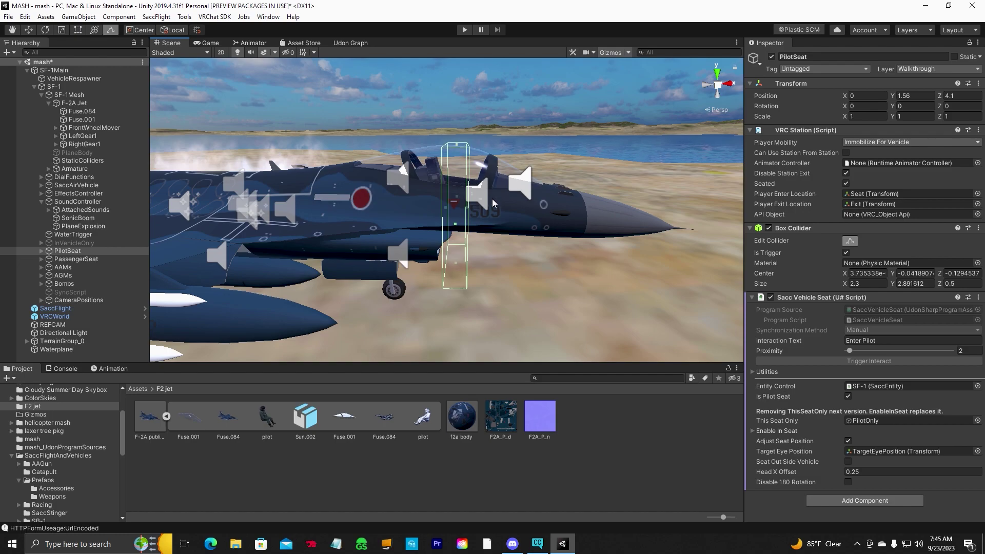
Move the seat's Exit point out beside the jet to X 4.4.
left_click(41, 251)
left_click(67, 260)
right_click_drag(460, 216, 401, 269)
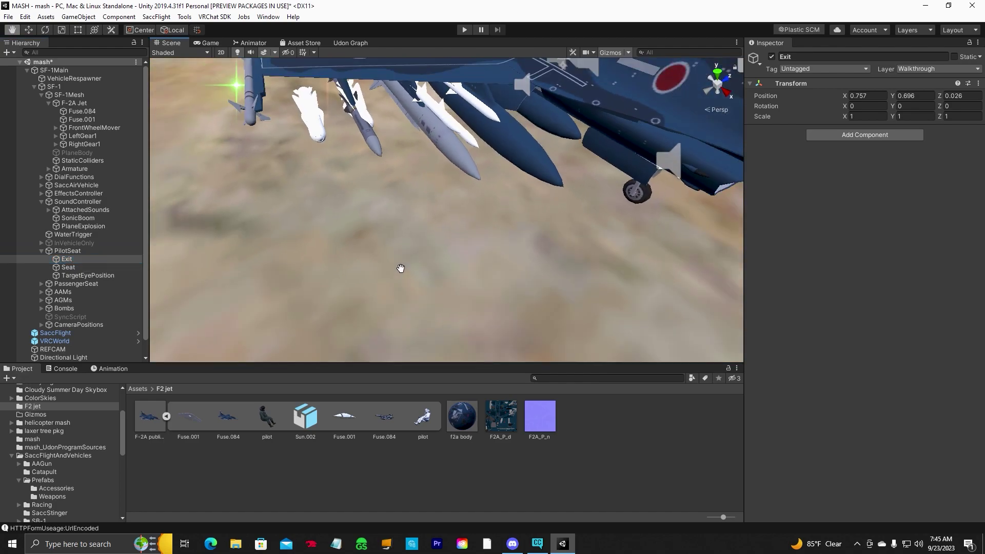
scroll(400, 268, "down", 5)
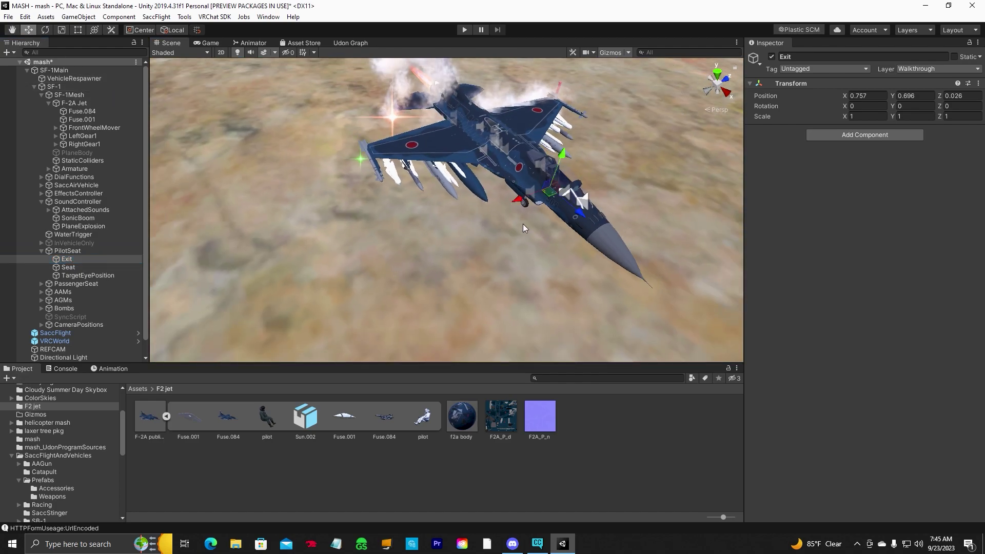
left_click_drag(519, 197, 452, 223)
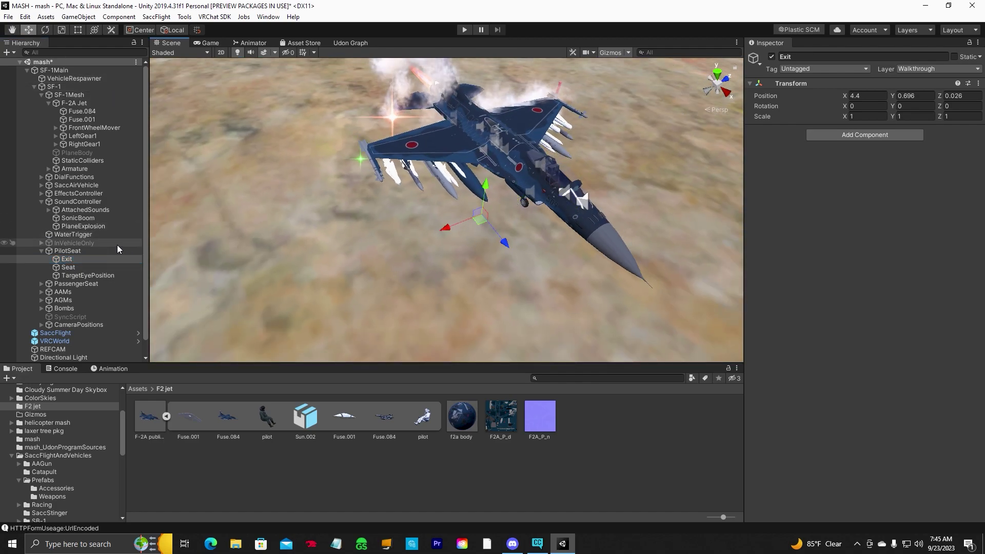
Raise TargetEyePosition slightly to Y 0.915, Z -0.147 inside the cockpit.
left_click(88, 268)
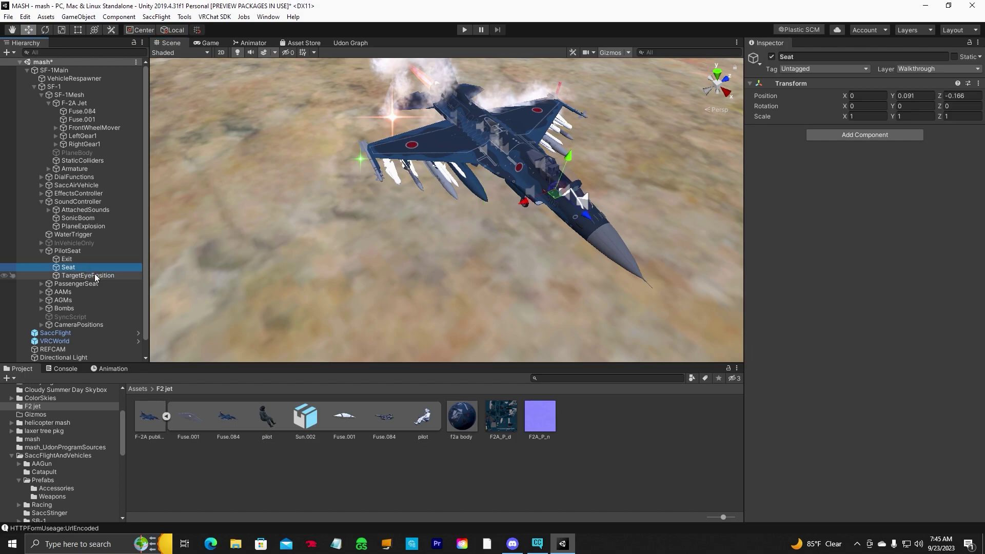
left_click(94, 274)
right_click_drag(395, 262, 449, 252)
scroll(496, 270, "up", 4)
scroll(420, 251, "up", 2)
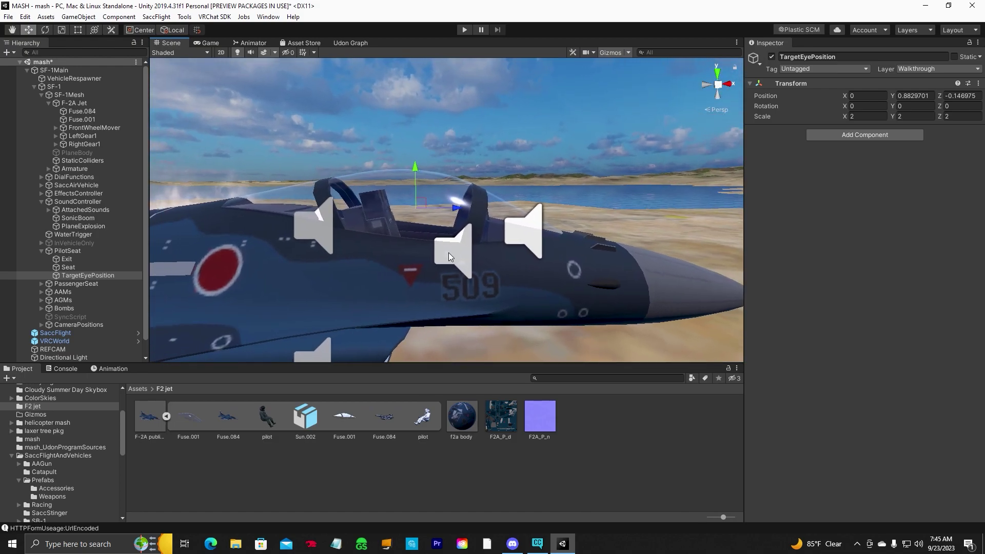
scroll(447, 247, "down", 2)
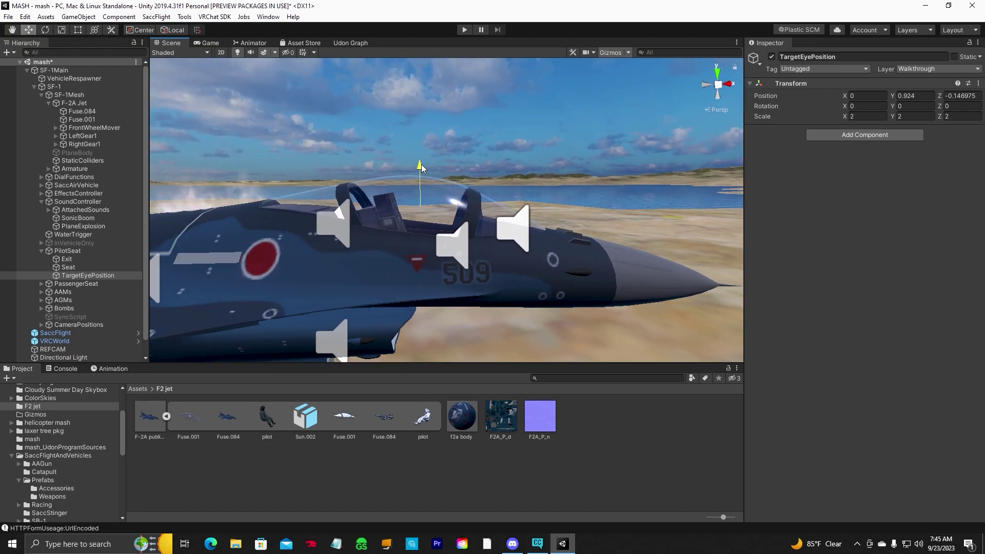
left_click_drag(421, 165, 422, 163)
left_click(94, 285)
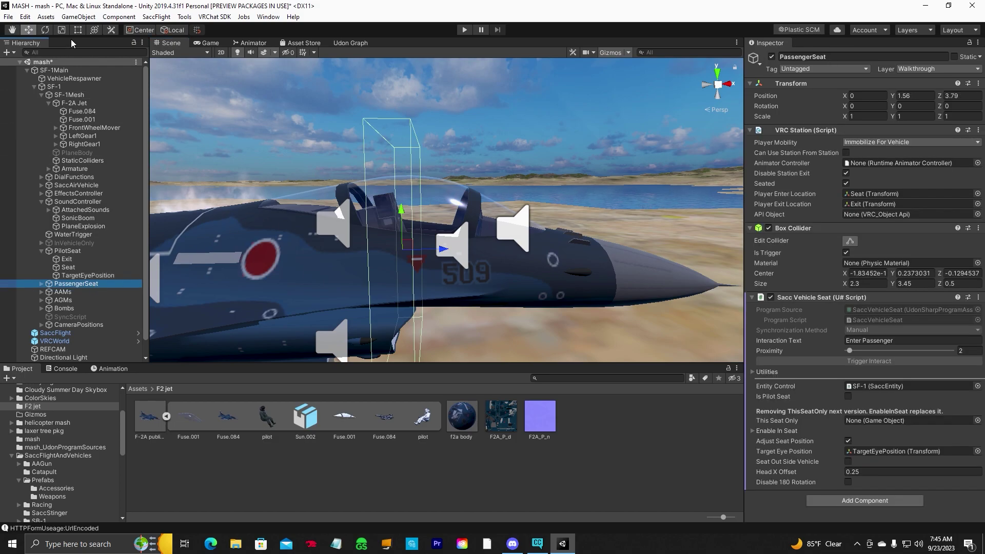
Deactivate the PassengerSeat and AAMs objects.
left_click(11, 31)
mouse_move(493, 294)
left_mouse_down()
mouse_move(530, 318)
mouse_move(506, 330)
mouse_move(508, 288)
left_mouse_up()
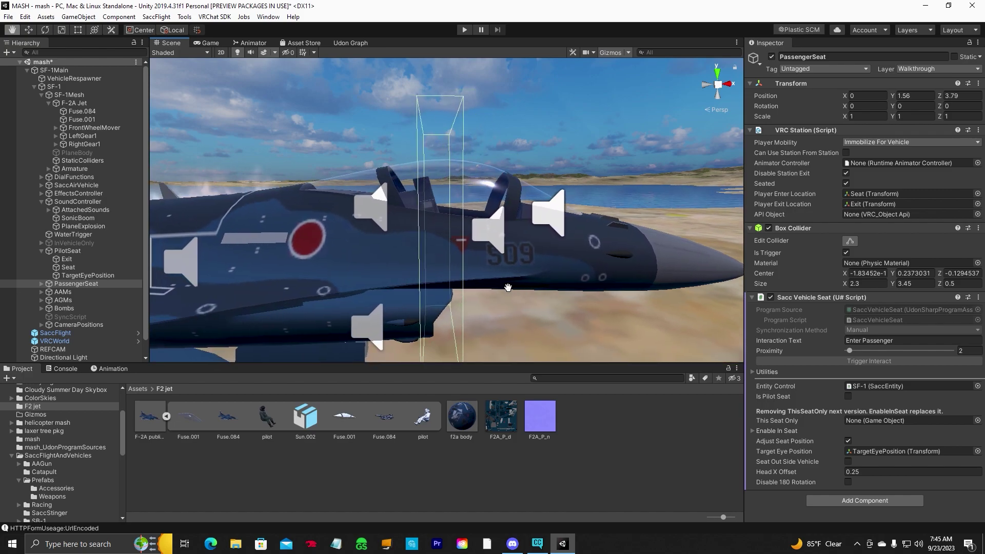
left_click(772, 57)
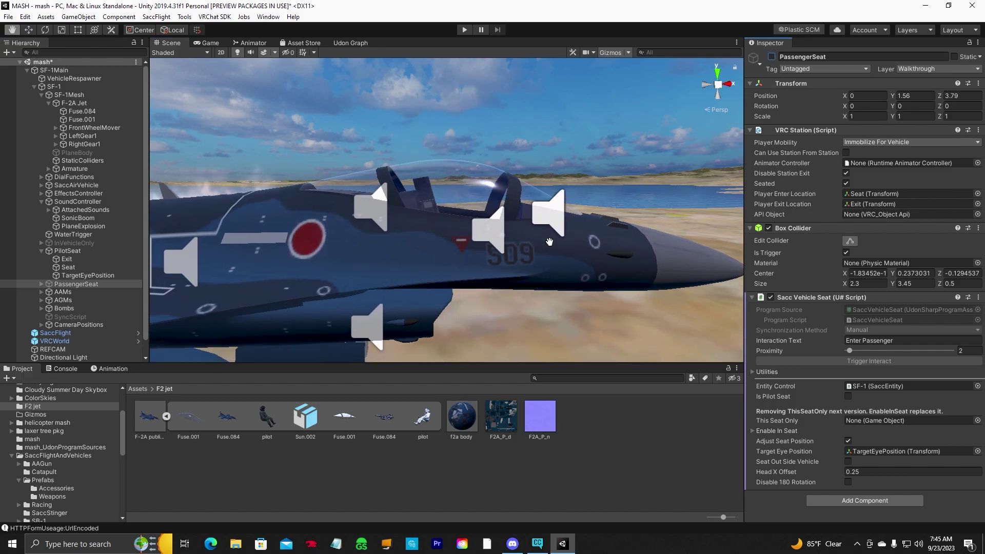
left_click(82, 292)
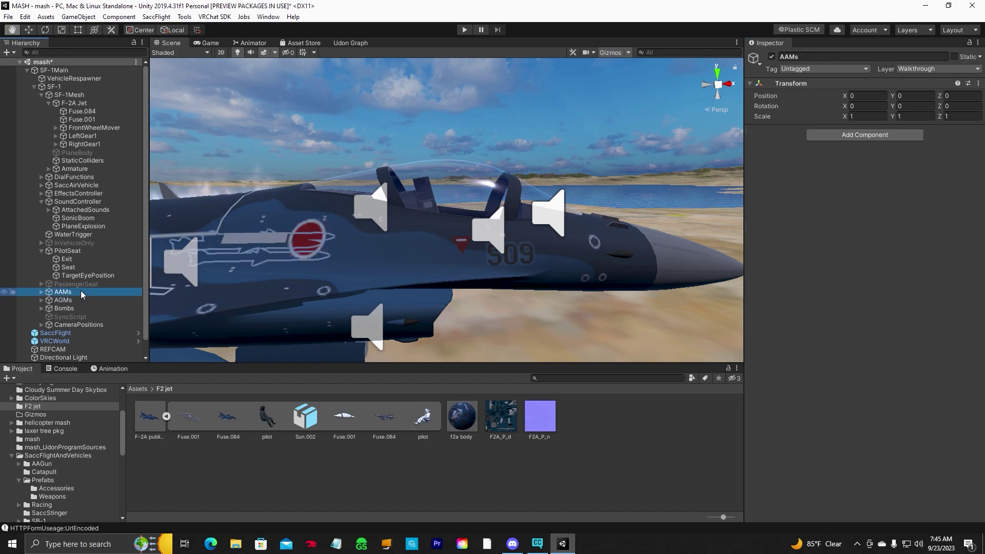
left_click_drag(380, 257, 367, 288, "alt")
scroll(357, 304, "down", 5)
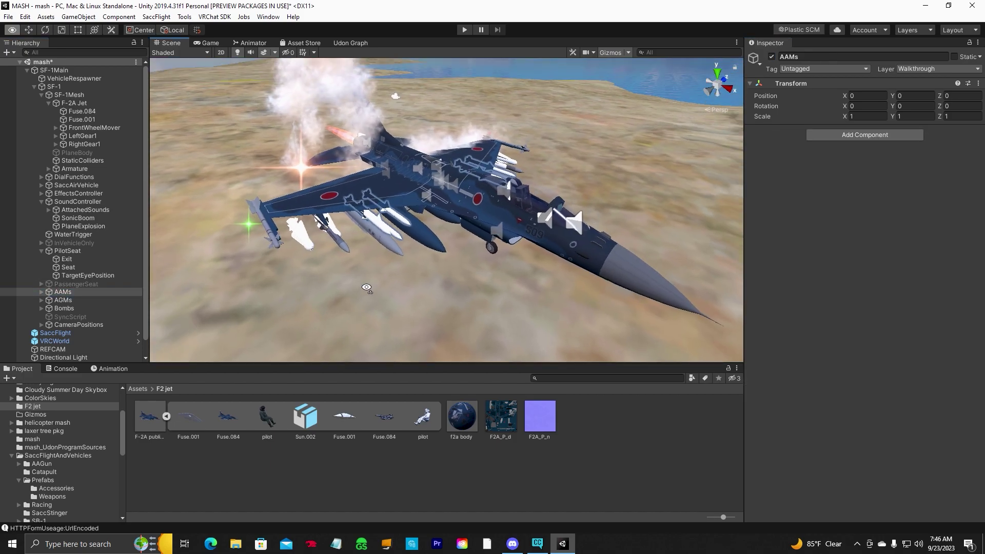
left_click(772, 56)
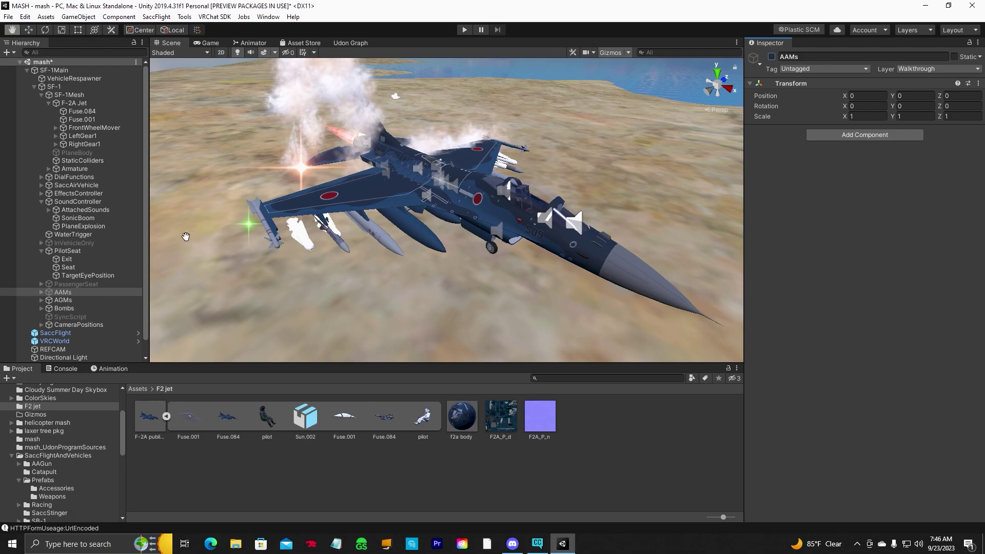
Deactivate the AGMs and Bombs weapon objects.
left_click(75, 300)
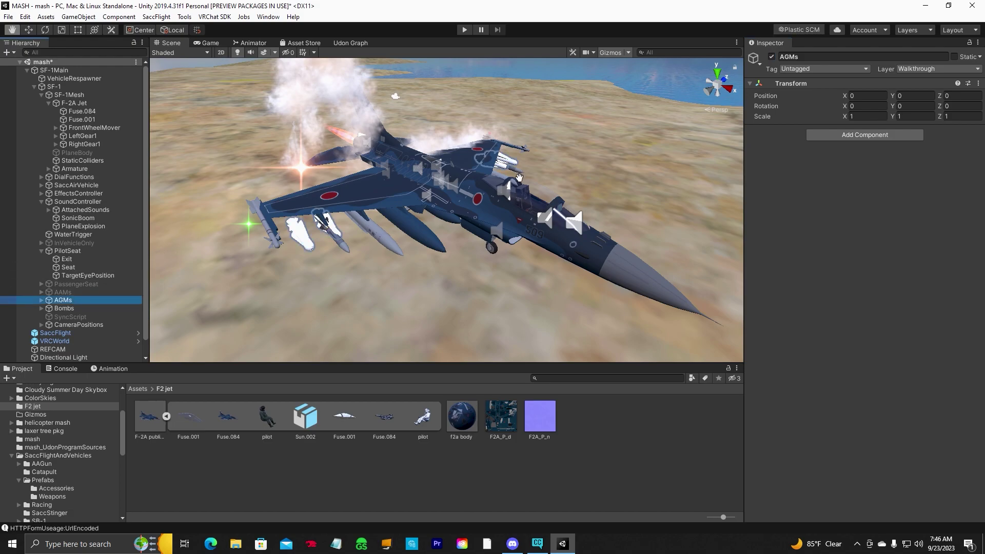
left_click(772, 56)
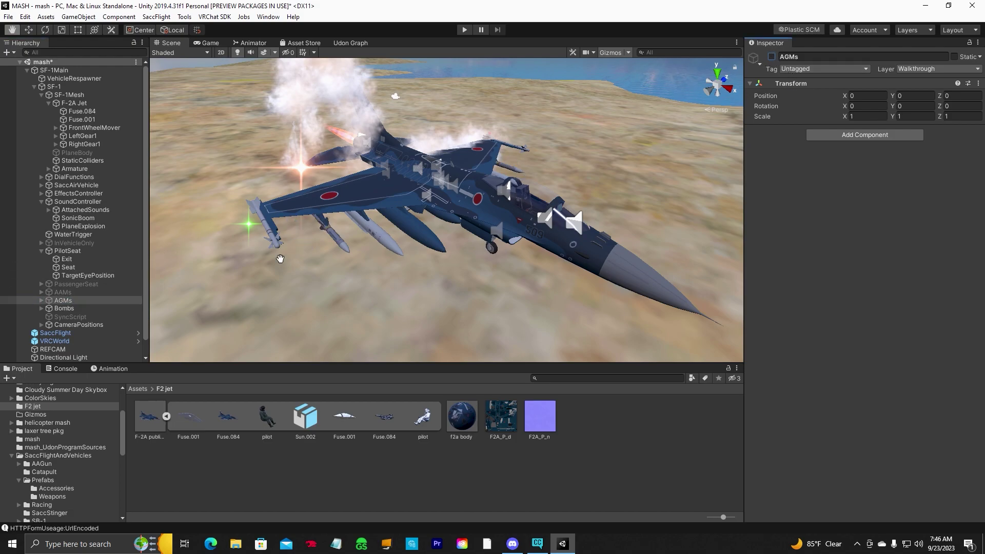
left_click(65, 308)
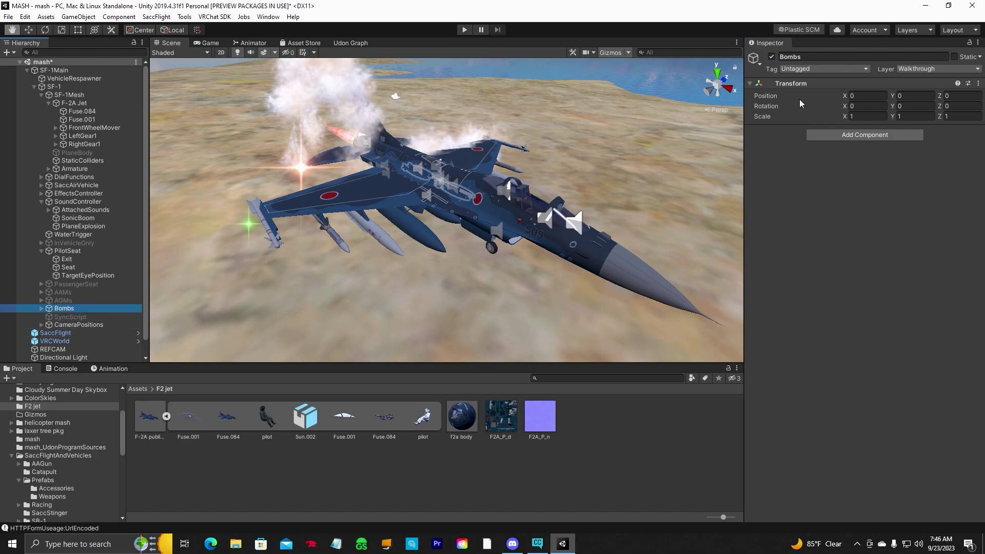
left_click(773, 57)
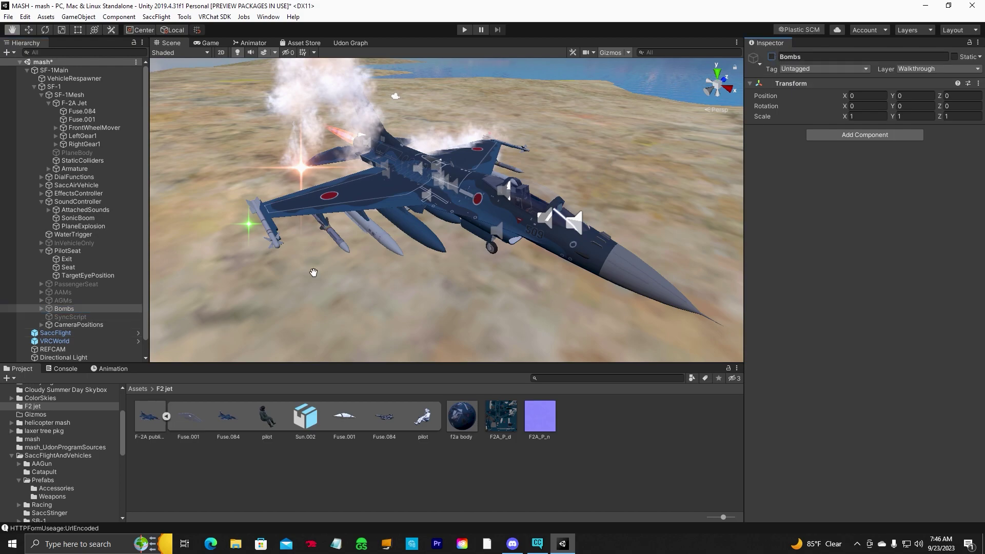
left_click_drag(246, 303, 463, 233, "alt")
Frame the jet, set CameraPositions to Z -0.12, and orbit to check it.
key("s")
mouse_move(462, 233)
right_mouse_down()
mouse_move(466, 271)
mouse_move(488, 241)
mouse_move(474, 240)
right_mouse_up()
left_click(103, 325)
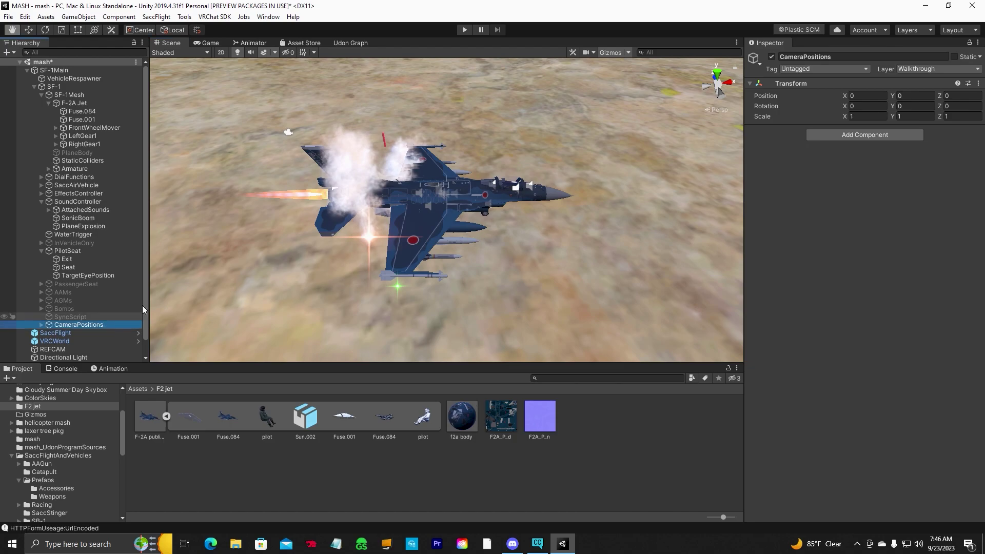
left_click(29, 30)
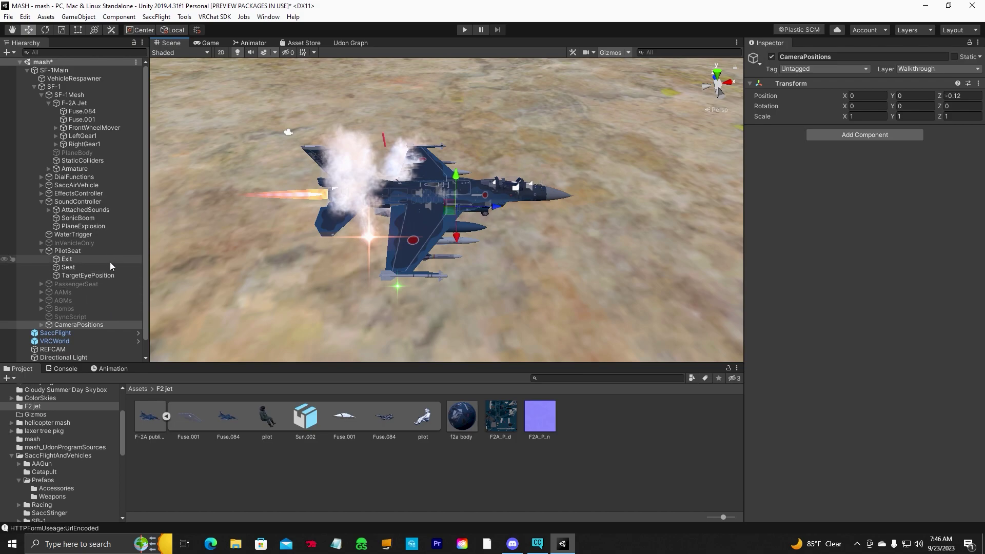
left_click_drag(348, 249, 496, 288, "alt")
left_click(14, 31)
right_click_drag(310, 289, 541, 253)
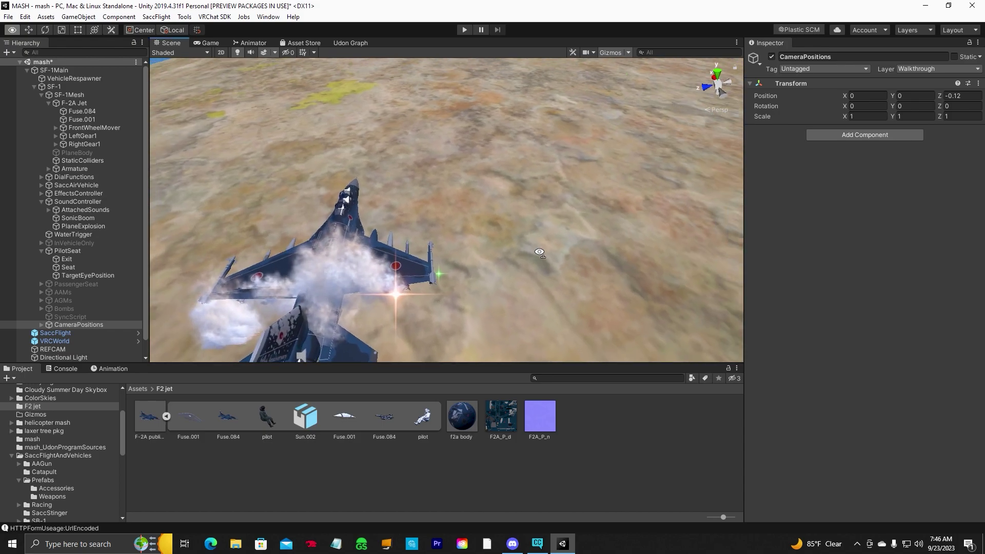
mouse_move(431, 323)
left_mouse_down()
mouse_move(505, 252)
mouse_move(500, 204)
mouse_move(508, 217)
mouse_move(480, 278)
mouse_move(481, 235)
mouse_move(506, 244)
mouse_move(504, 255)
mouse_move(442, 273)
mouse_move(475, 273)
mouse_move(470, 282)
mouse_move(270, 264)
mouse_move(455, 292)
mouse_move(471, 283)
left_mouse_up()
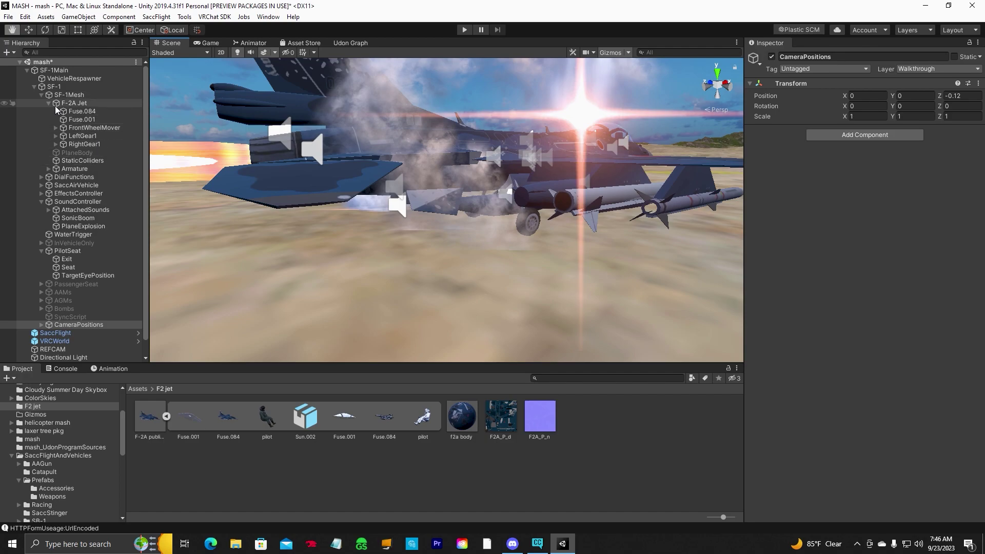
Line the FrontWheelMover up with the nose wheel, lowering it slightly and shifting it sideways.
left_click(84, 127)
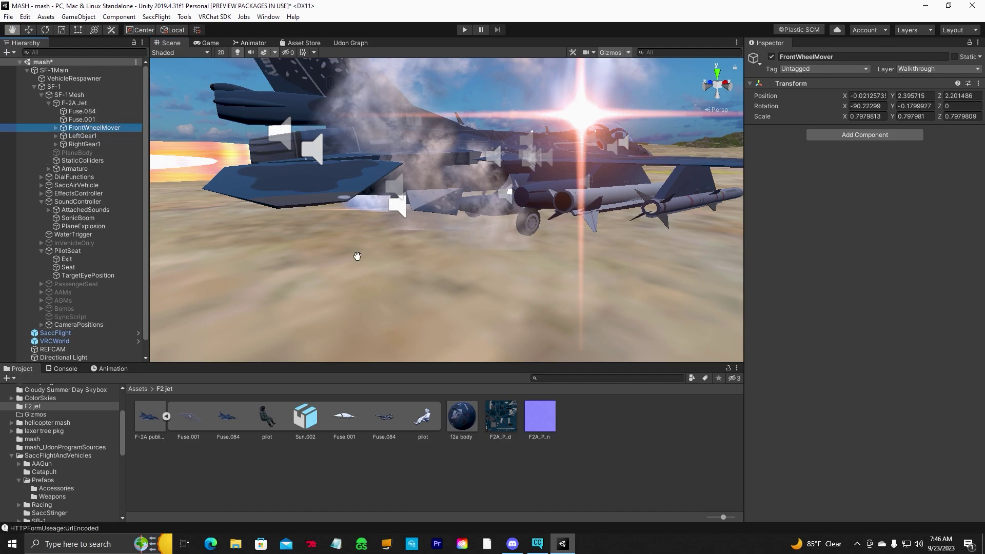
key("f")
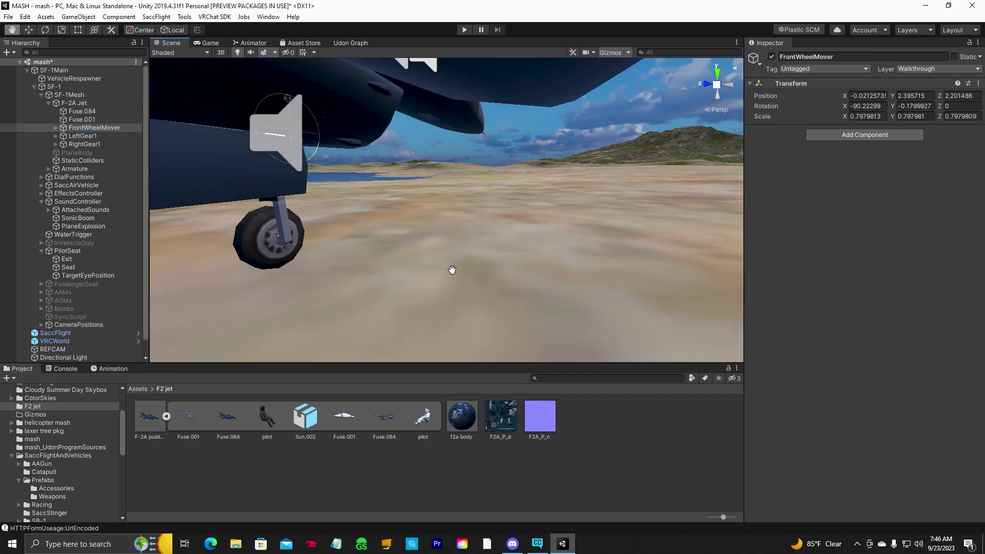
scroll(452, 270, "up", 3)
right_click_drag(429, 264, 500, 278)
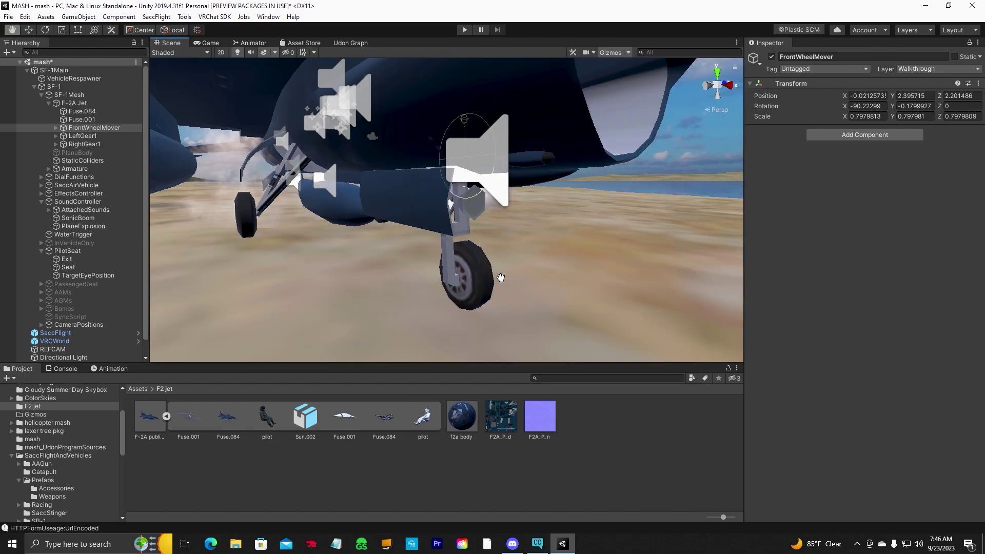
left_click(28, 30)
scroll(524, 254, "down", 5)
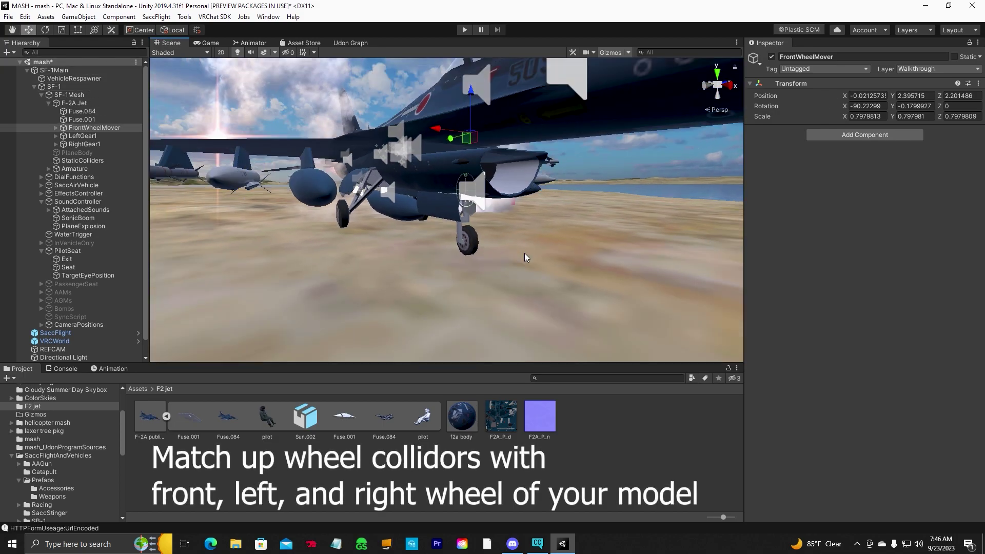
scroll(524, 254, "up", 3)
right_click_drag(525, 253, 527, 222)
left_click_drag(473, 126, 479, 184)
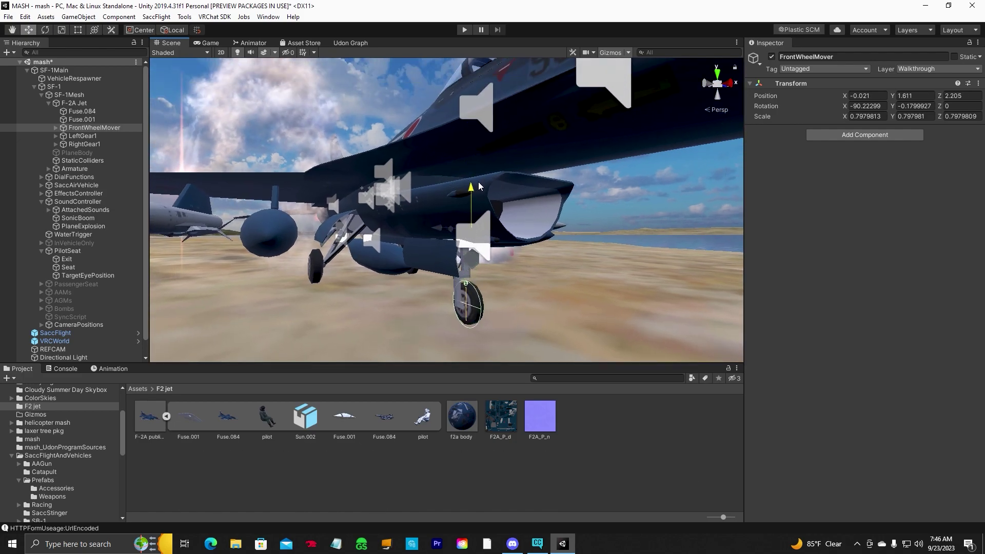
left_click(13, 31)
right_click_drag(562, 295, 440, 305)
left_click_drag(610, 313, 467, 301)
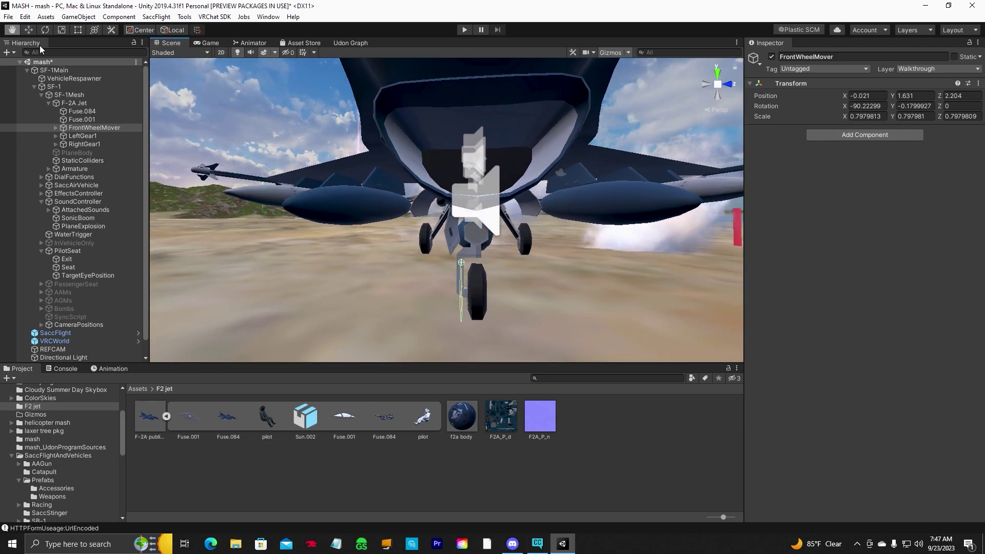
left_click_drag(434, 191, 444, 191)
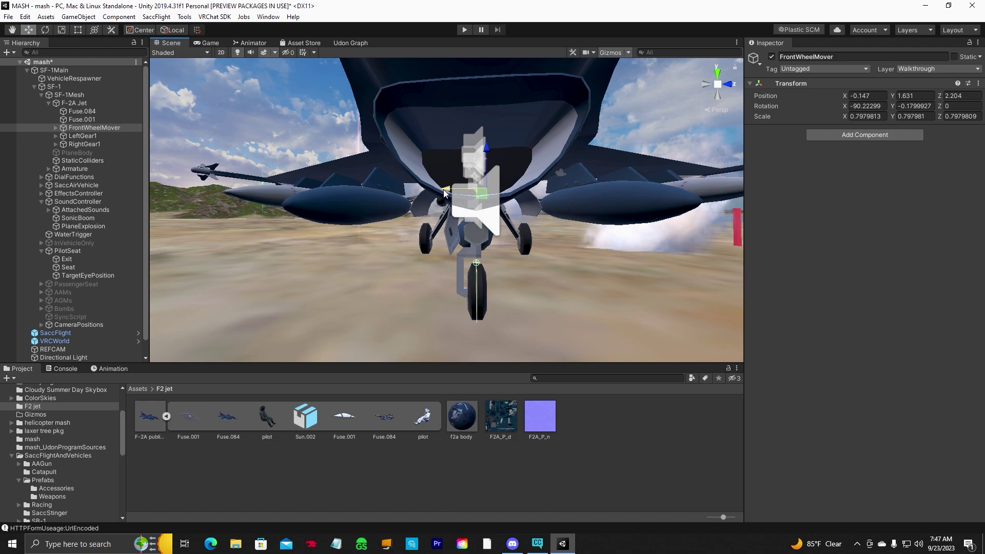
Place the LeftGear1 wheel collider on the left wheel at X -1.052, Y 1.185, Z -1.906.
left_click(103, 136)
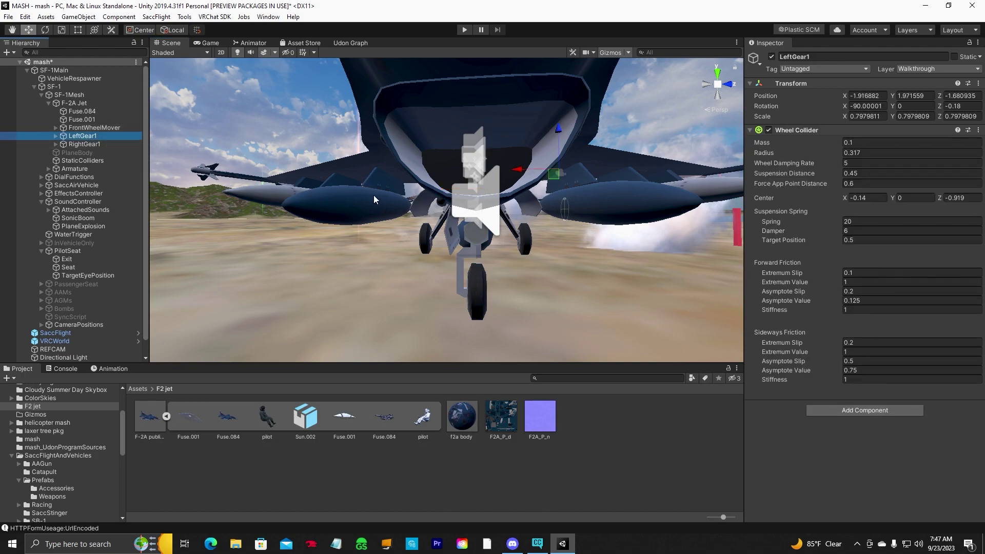
left_click(14, 34)
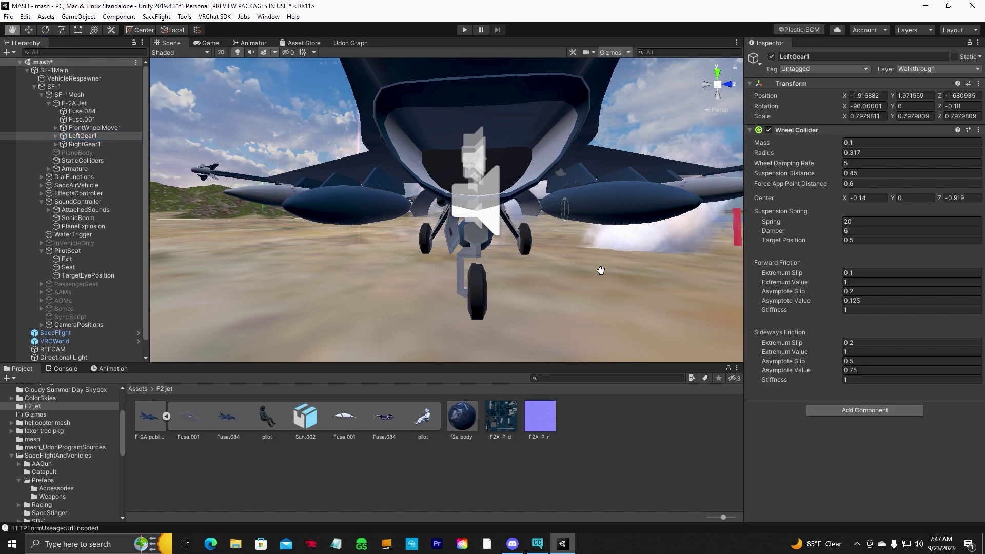
left_click_drag(601, 271, 463, 274)
scroll(481, 270, "up", 5)
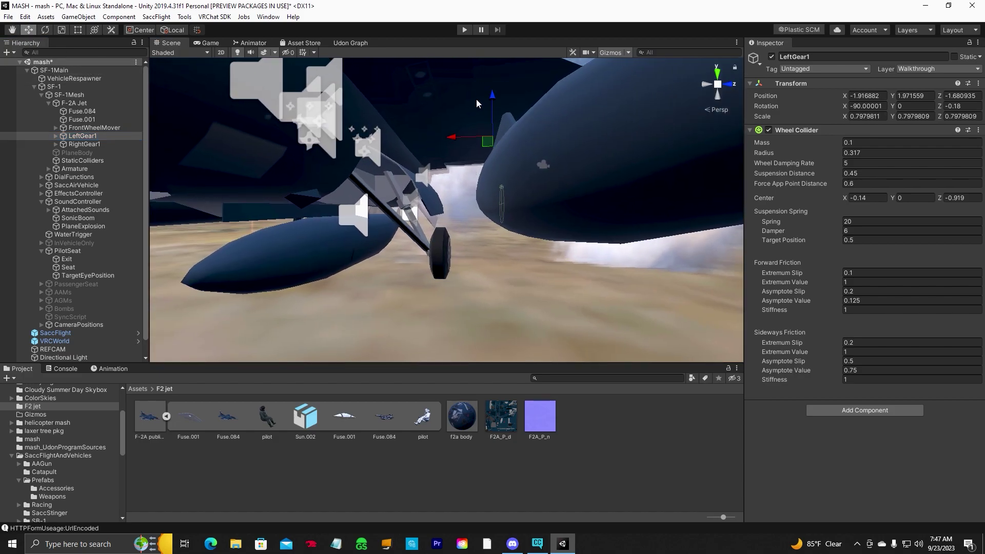
left_click_drag(491, 95, 494, 138)
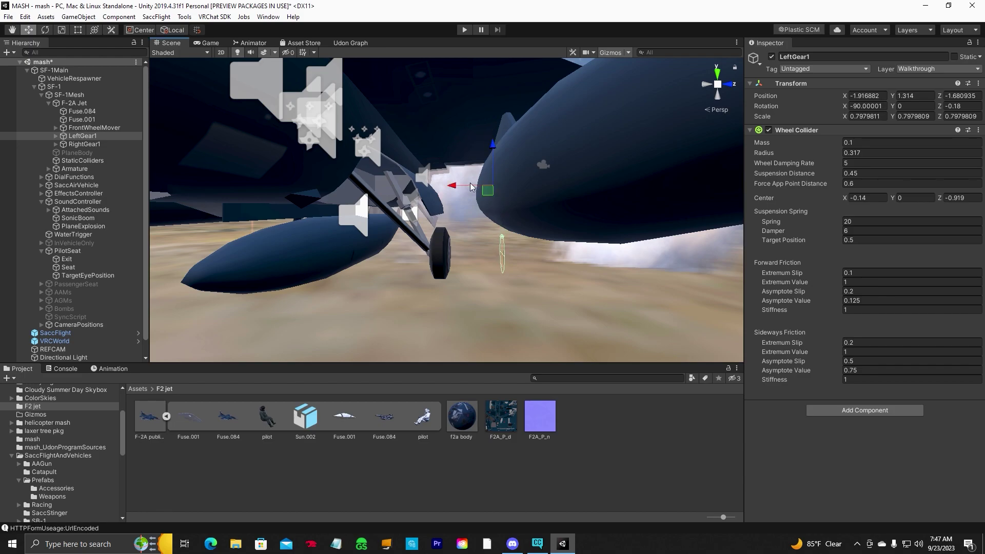
left_click_drag(471, 186, 394, 198)
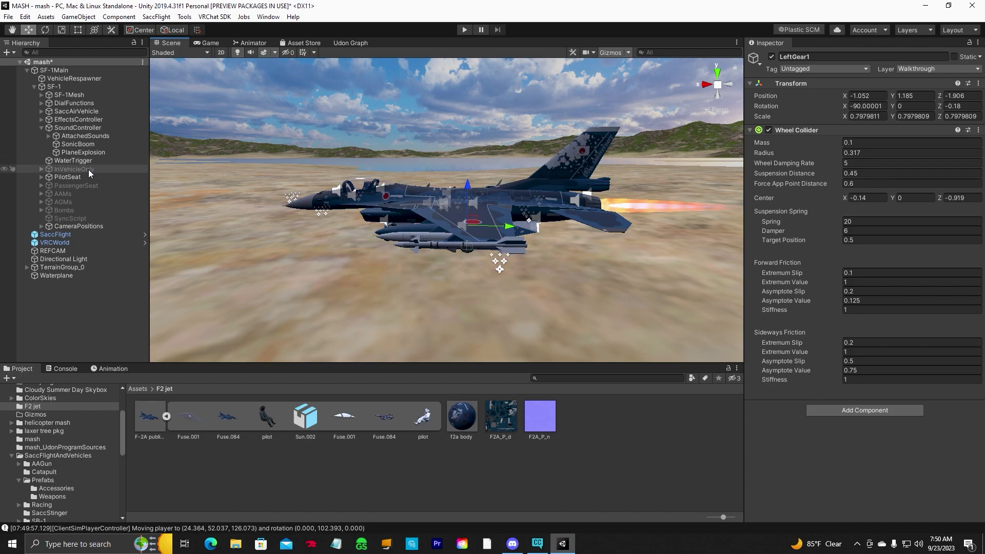
Expand the InVehicleOnly cockpit group and enable it.
left_click(85, 171)
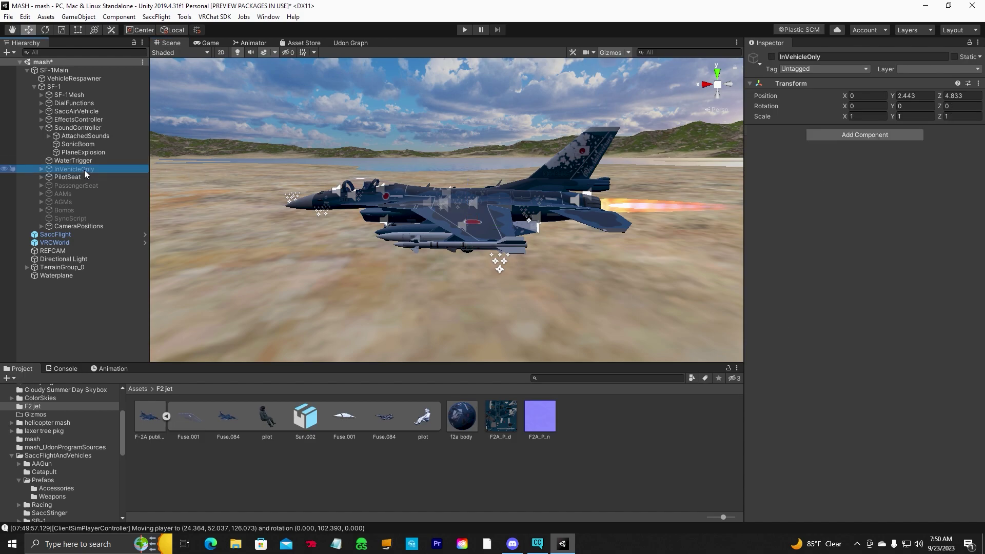
left_click(41, 169)
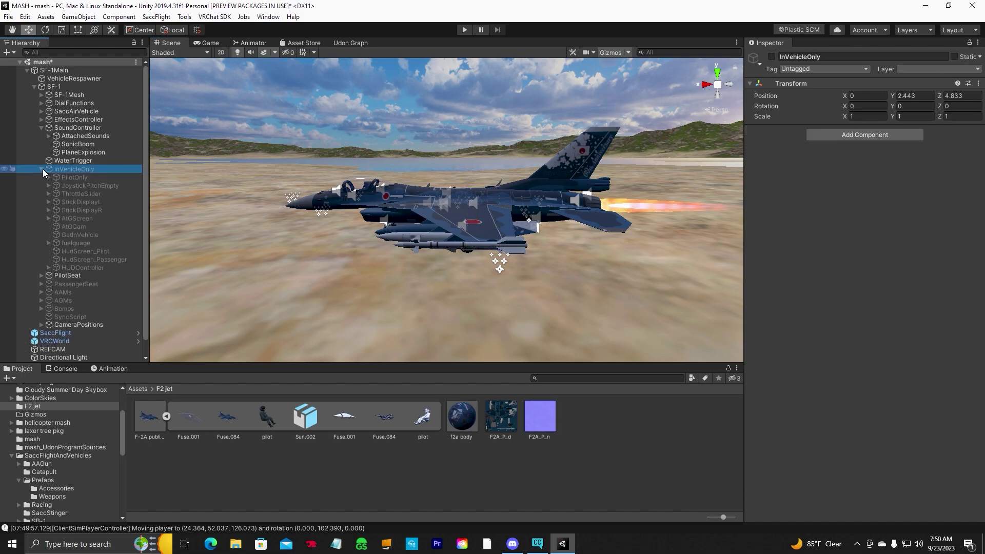
left_click(771, 57)
right_click_drag(505, 300, 426, 285)
scroll(482, 260, "up", 6)
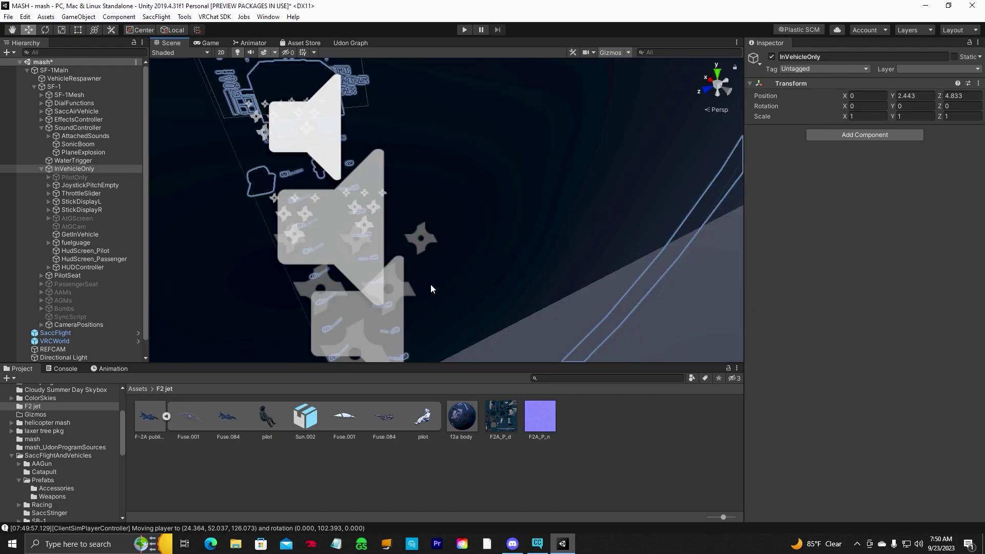
scroll(446, 279, "down", 3)
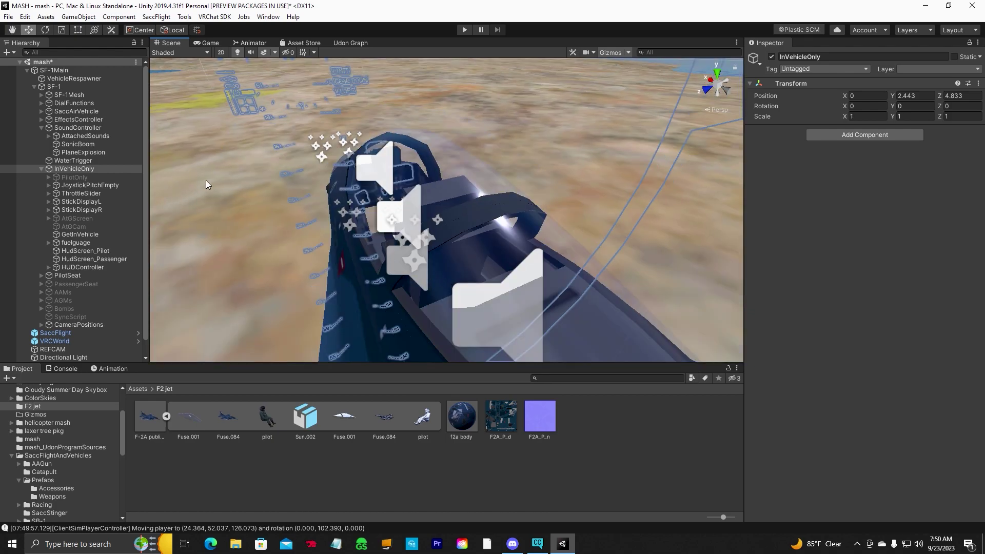
Shift PilotOnly slightly back to Y -0.73, Z -0.419 inside the cockpit.
left_click(67, 178)
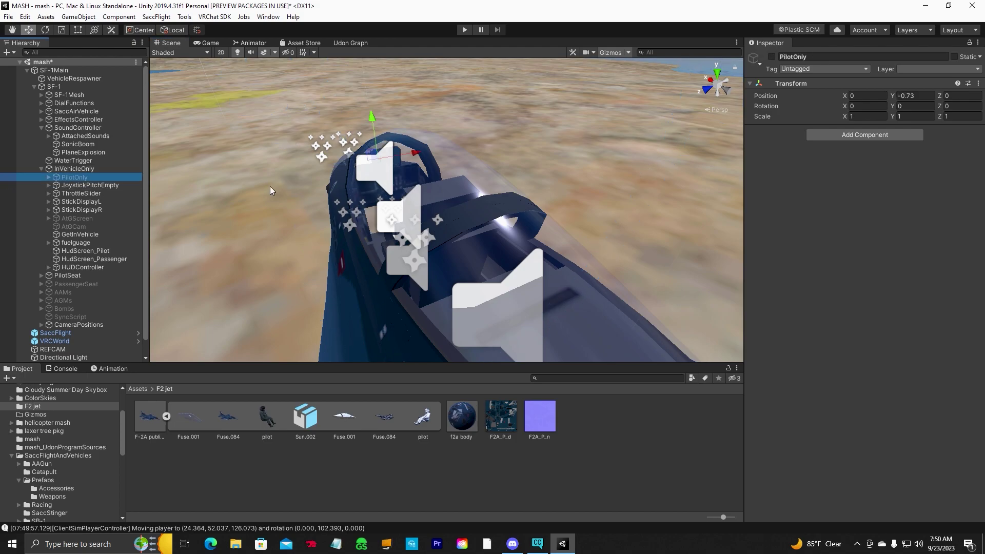
left_click(12, 34)
right_click_drag(339, 229, 506, 320)
right_click_drag(323, 273, 482, 259)
key("w")
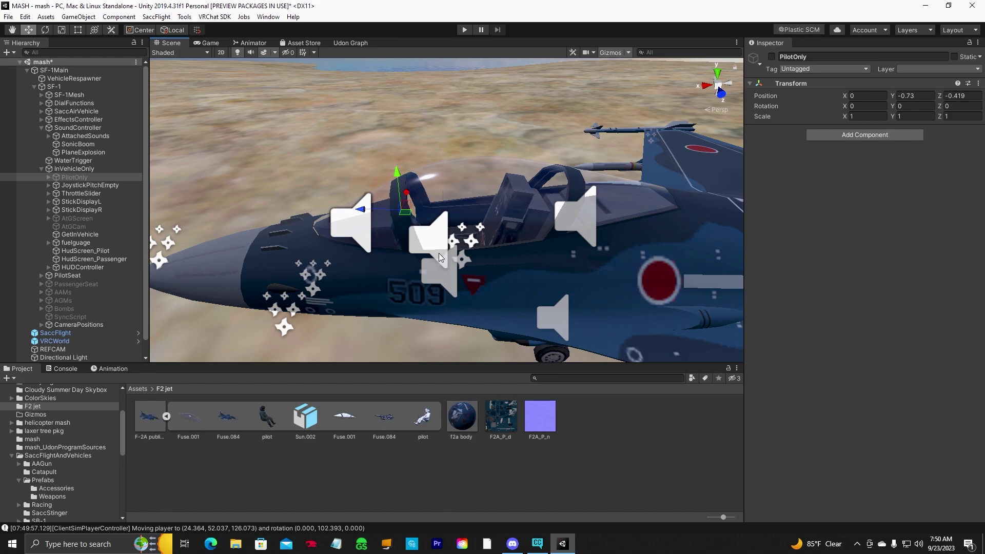
left_click(90, 185)
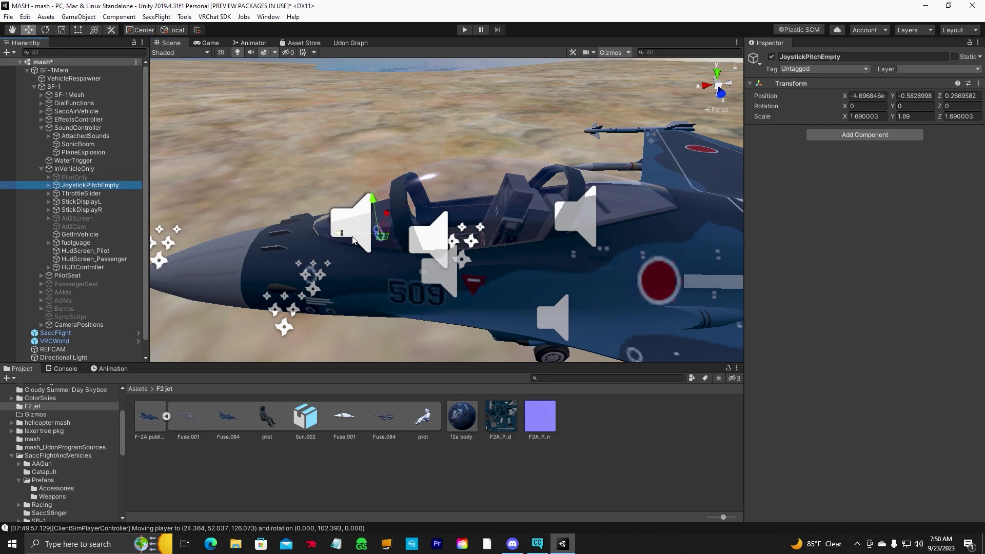
Centre JoystickPitchEmpty in the front cockpit at X 0, Y -0.583, Z -0.607.
left_click_drag(338, 237, 386, 236)
scroll(488, 282, "up", 10)
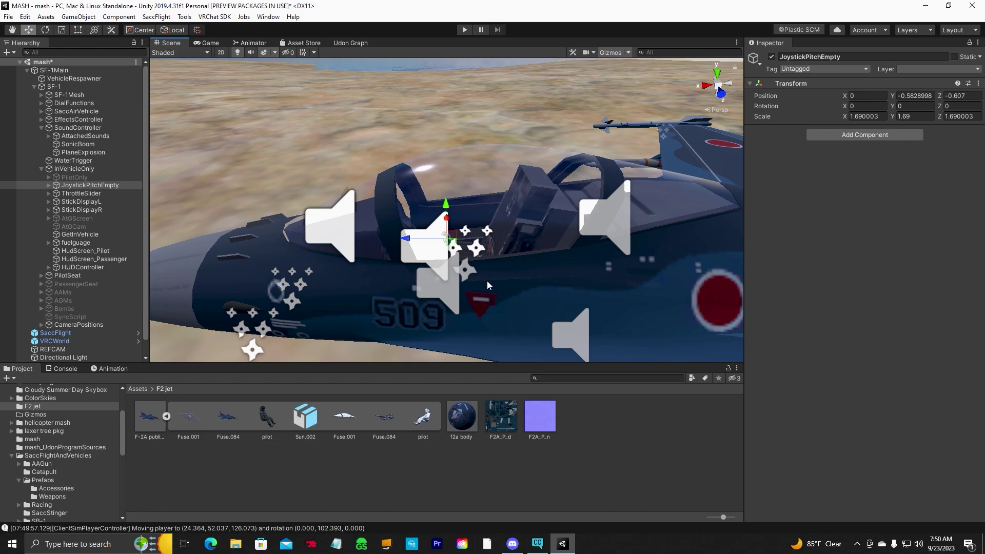
right_click_drag(501, 282, 520, 254)
left_click_drag(520, 253, 510, 267, "alt")
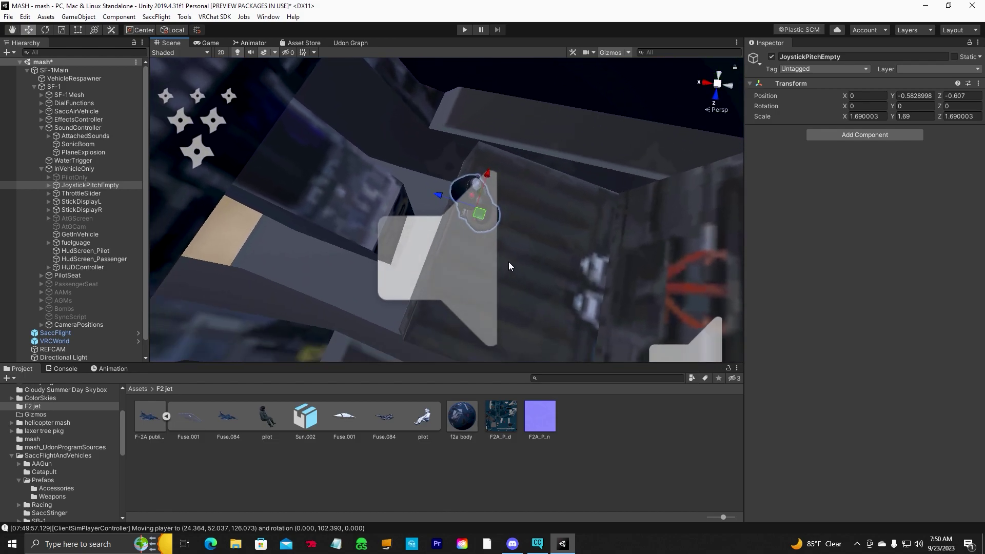
left_click(10, 32)
right_click_drag(559, 247, 349, 247)
left_click_drag(513, 306, 371, 175)
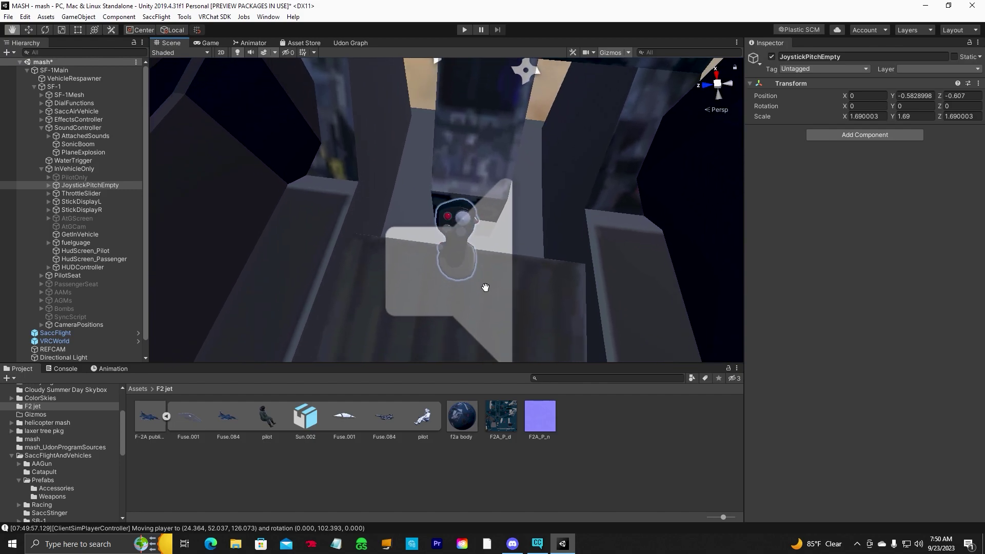
left_click_drag(485, 288, 412, 234, "alt")
scroll(461, 267, "down", 5)
scroll(460, 267, "up", 4)
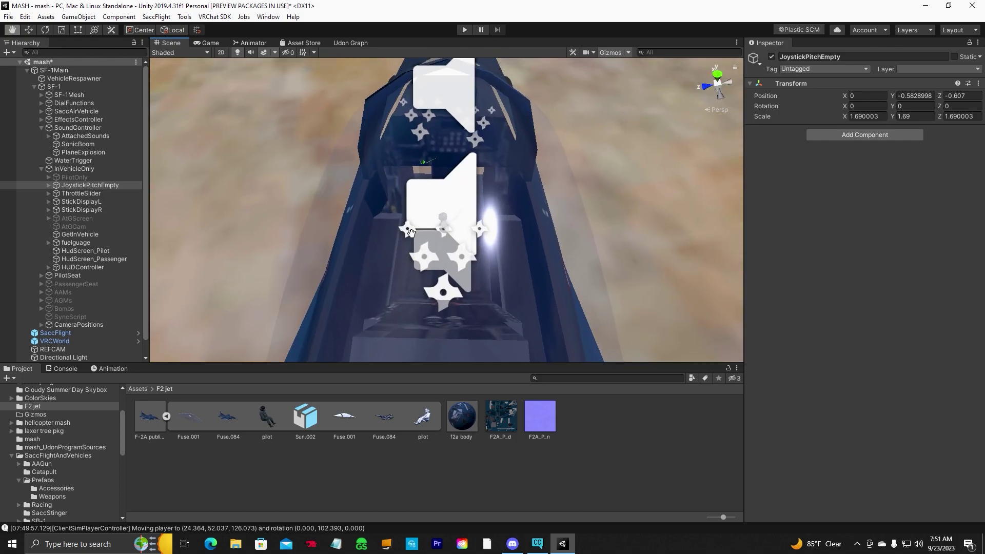
Slide the ThrottleSlider back along the cockpit console.
left_click(109, 193)
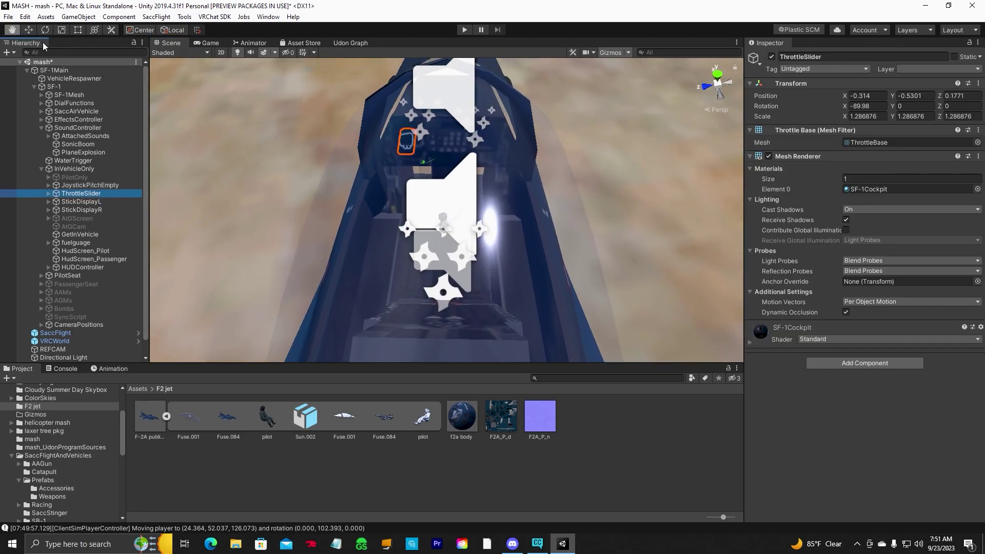
left_click_drag(404, 166, 408, 234)
scroll(476, 276, "up", 2)
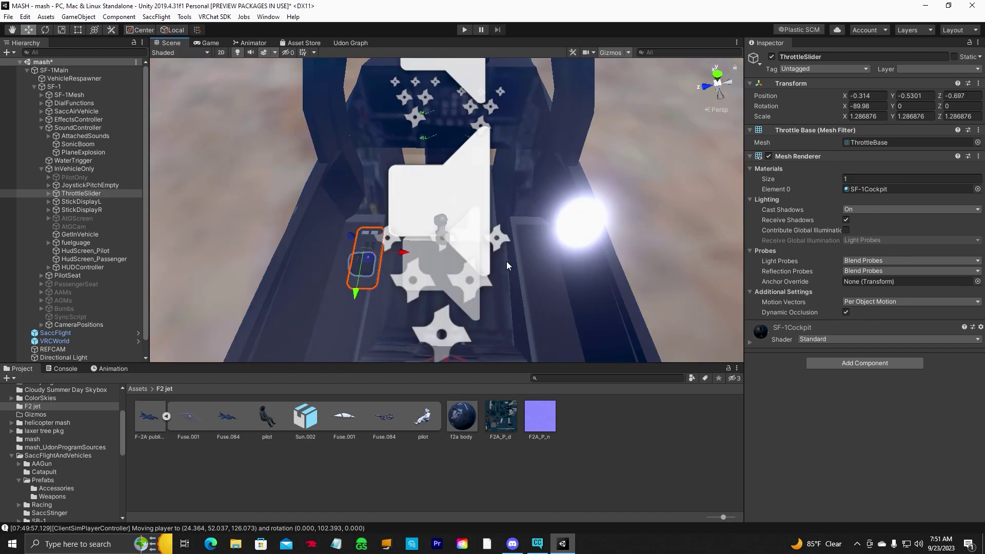
scroll(452, 277, "up", 3)
right_click_drag(516, 263, 503, 282)
key("f")
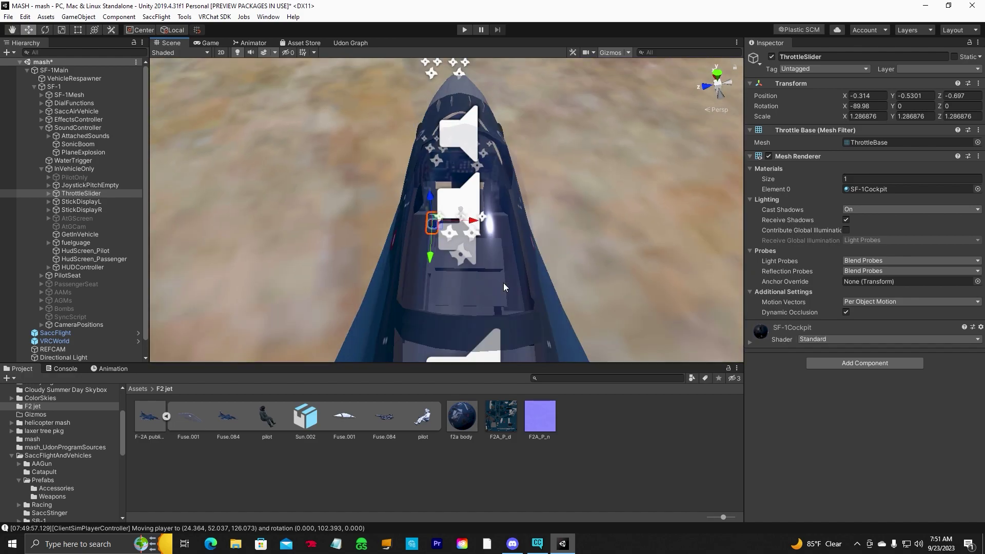
Move StickDisplayL along its depth and further left onto the instrument panel.
left_click(80, 201)
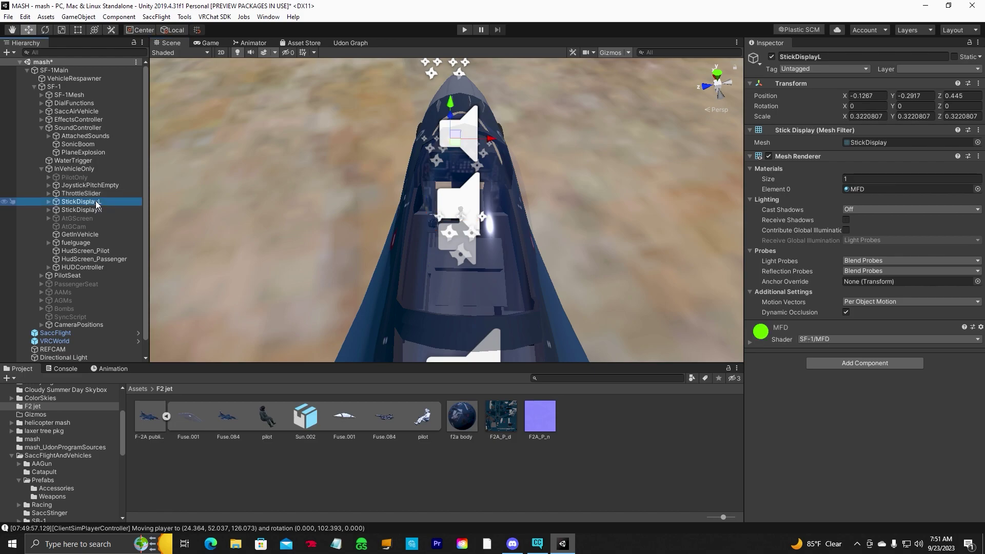
key("f")
left_click_drag(442, 193, 454, 252, "alt")
scroll(455, 253, "up", 2)
right_click_drag(457, 255, 476, 165)
left_click_drag(437, 239, 435, 187)
left_click_drag(463, 218, 454, 211)
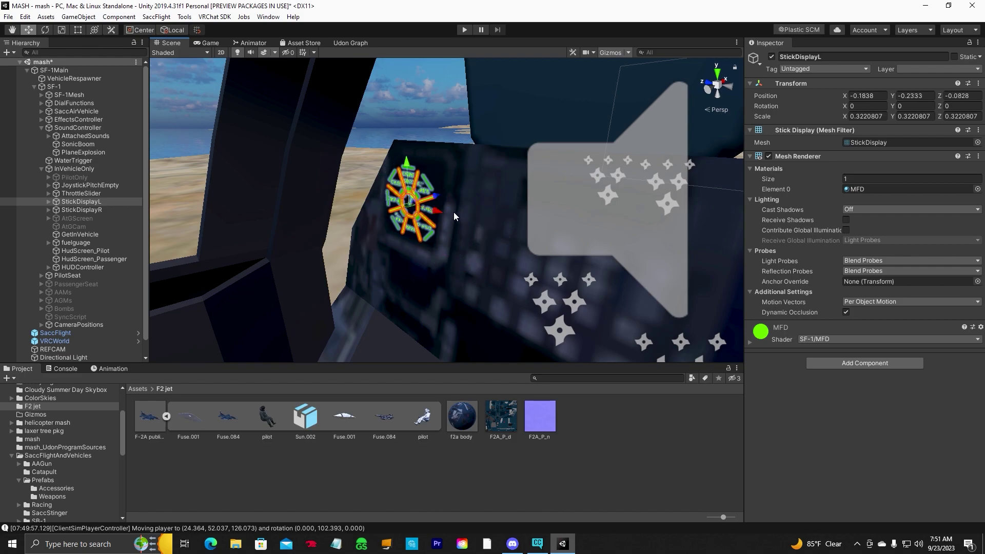
Place StickDisplayR at X 0.2559, Y -0.2504, Z -0.054 on the cockpit's right side.
double_click(81, 209)
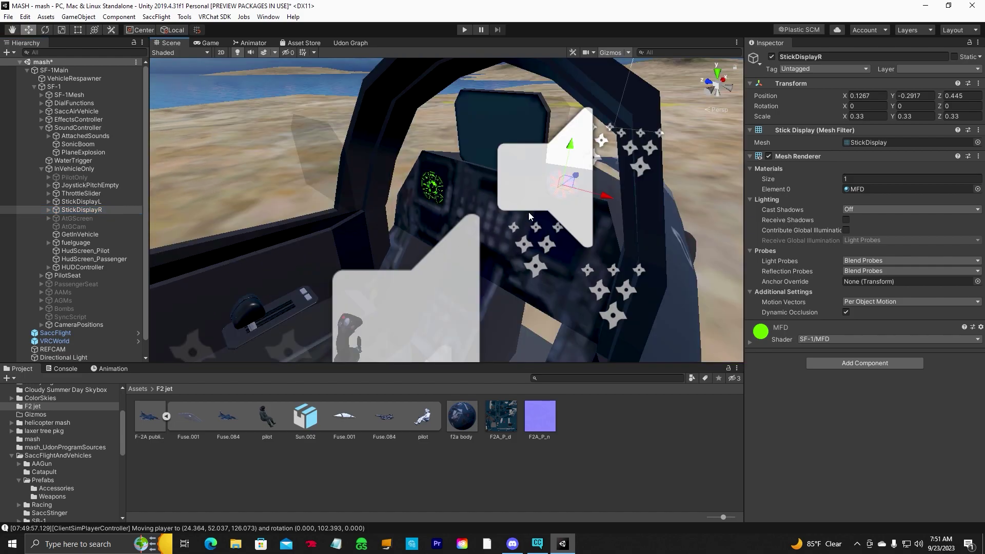
left_click_drag(571, 179, 549, 194)
right_click_drag(486, 242, 481, 257)
scroll(481, 258, "up", 5)
right_click_drag(355, 263, 466, 223)
left_click_drag(485, 207, 554, 162)
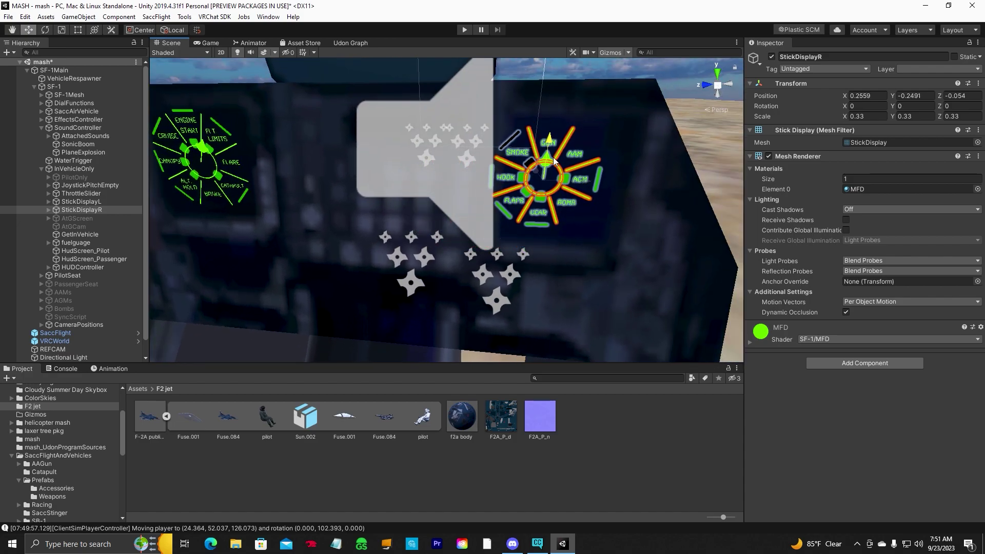
scroll(518, 232, "down", 15)
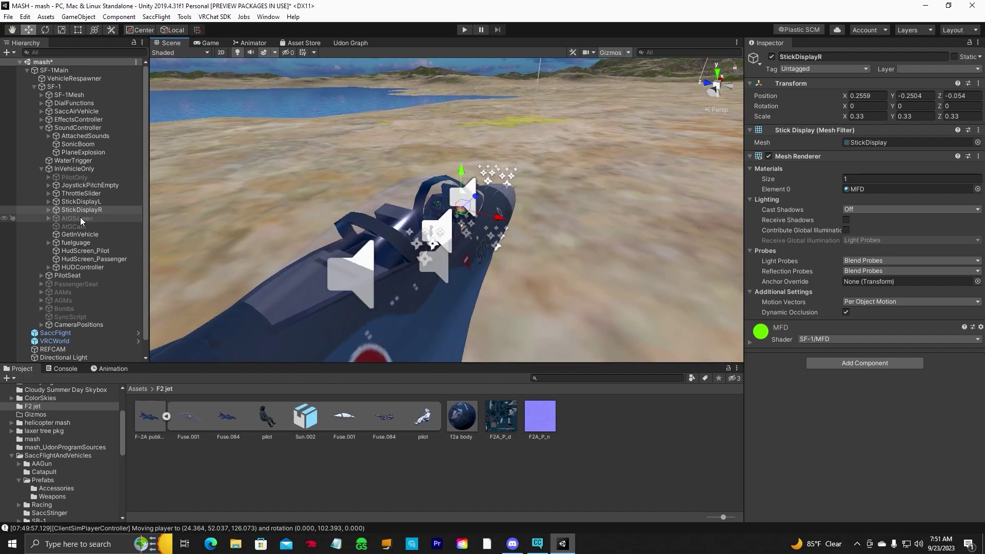
left_click(100, 220)
Move the AtGScreen back along its depth.
scroll(472, 247, "up", 15)
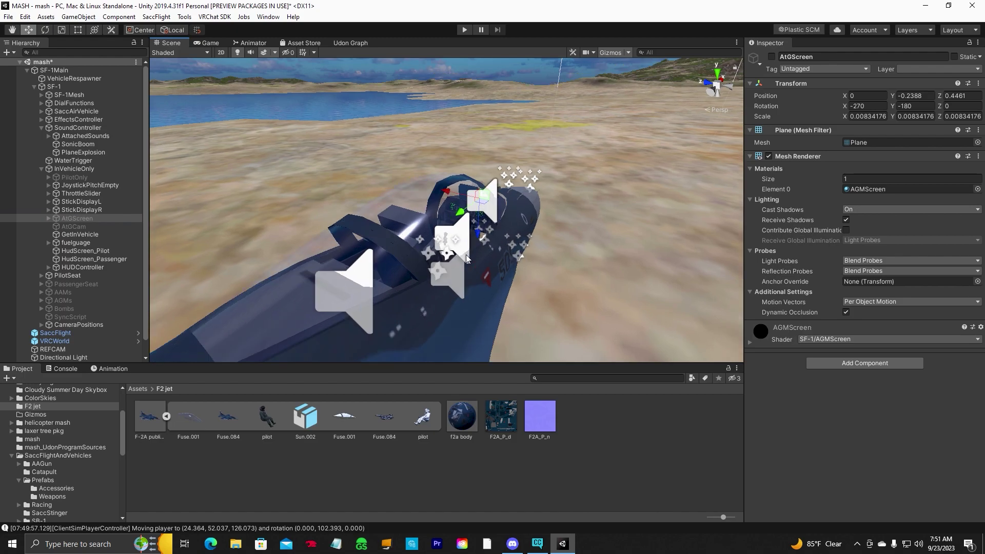
scroll(460, 254, "up", 2)
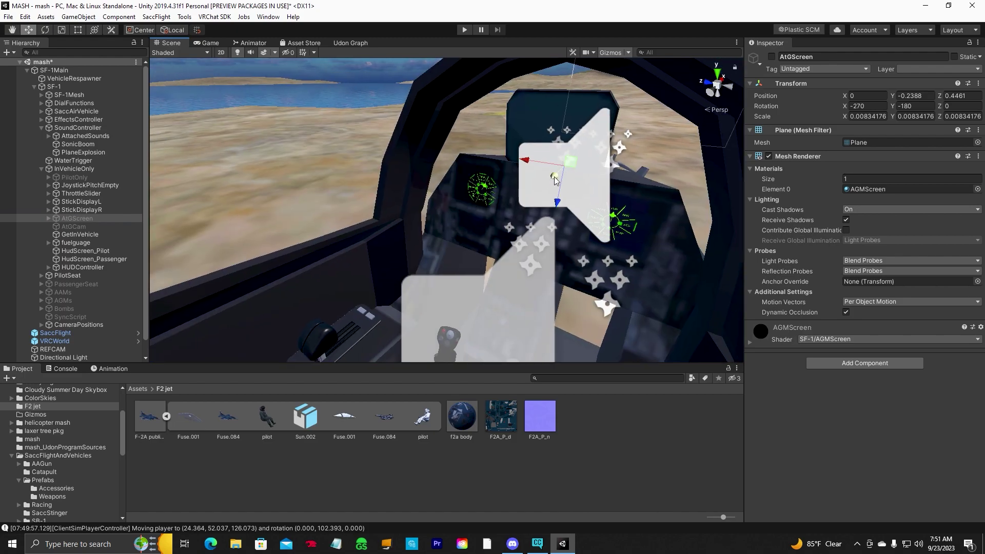
left_click_drag(561, 174, 539, 194)
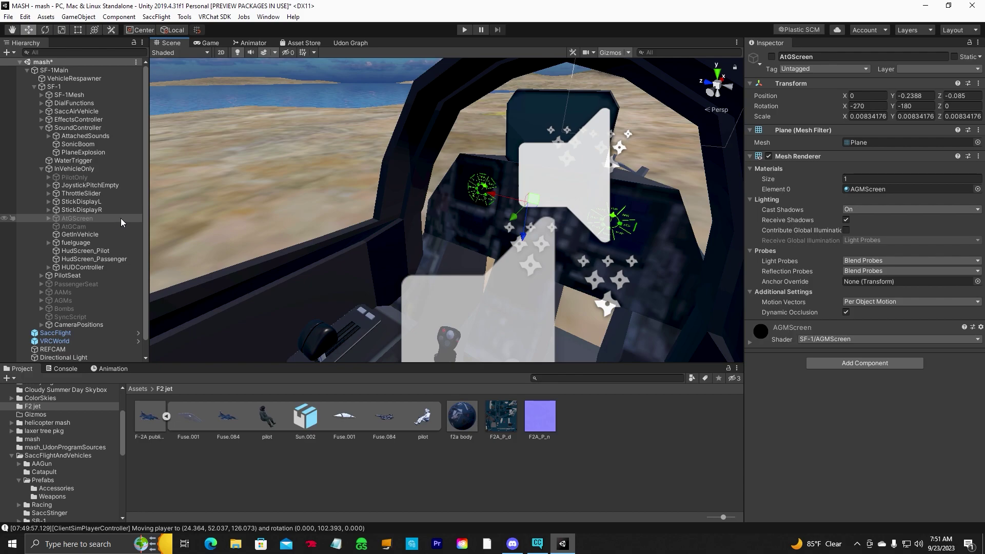
Delete the AtGScreen and AtGCam objects.
right_click(83, 219)
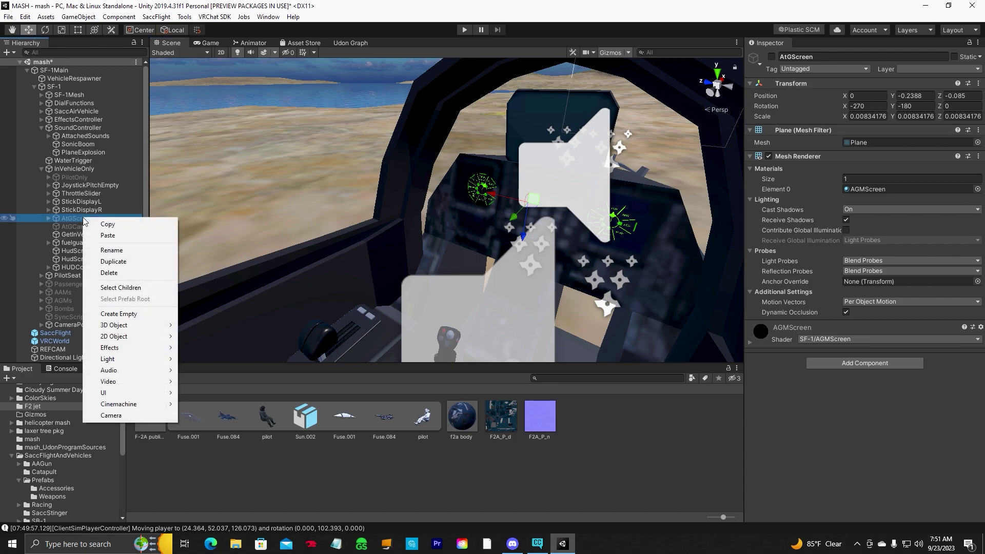
left_click(102, 273)
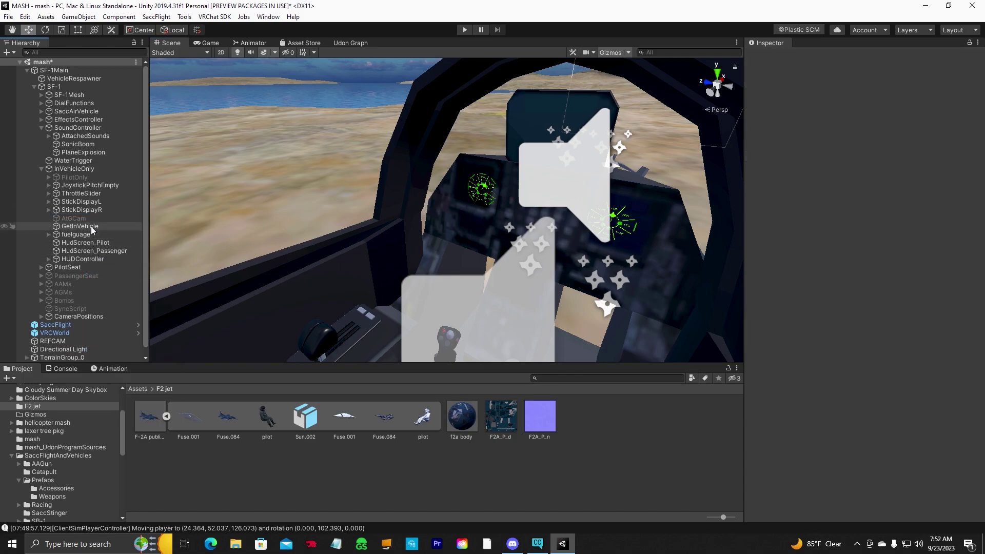
right_click(91, 219)
left_click(103, 276)
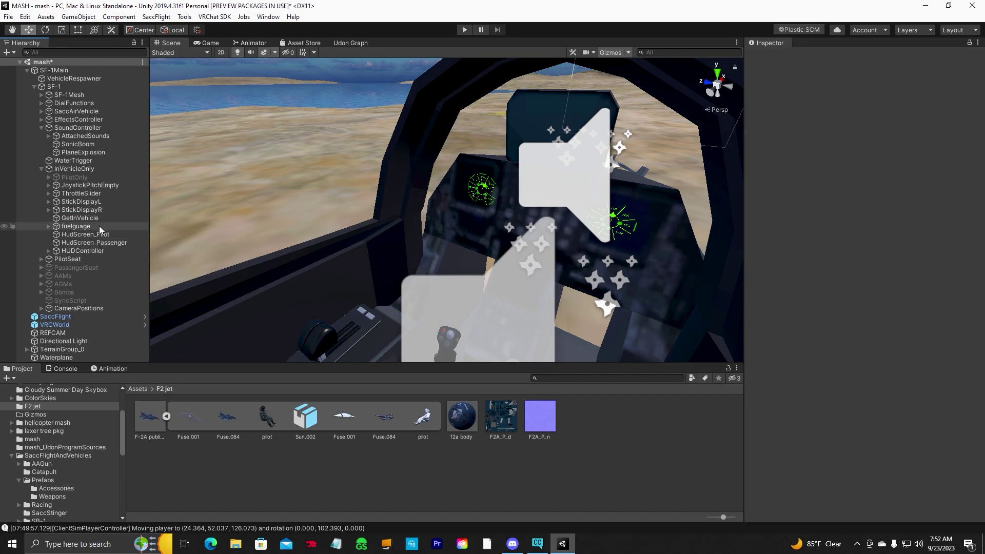
Place the fuelguage gauge at about X -0.032, Z -0.04 beside the green display.
left_click(99, 226)
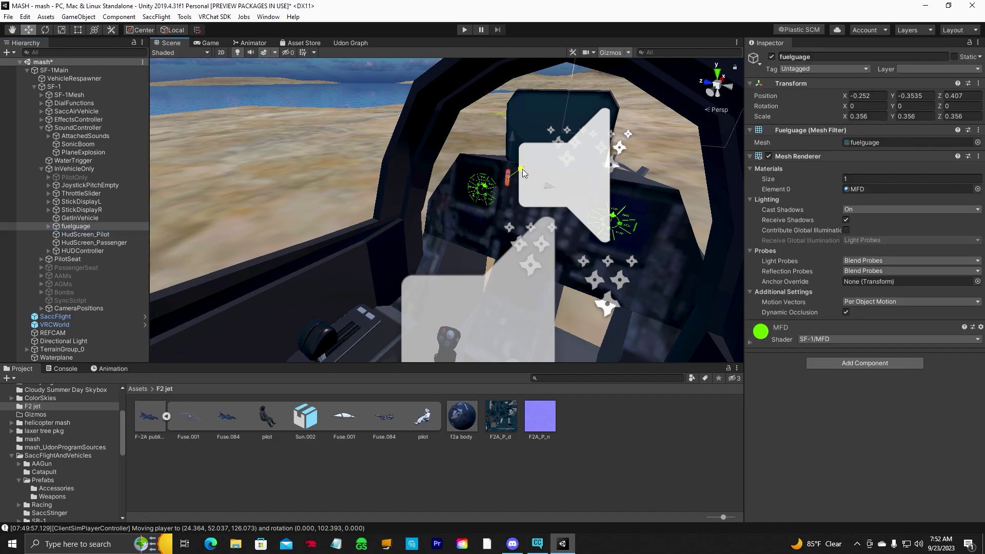
left_click_drag(522, 169, 503, 185)
left_click_drag(488, 222, 512, 220)
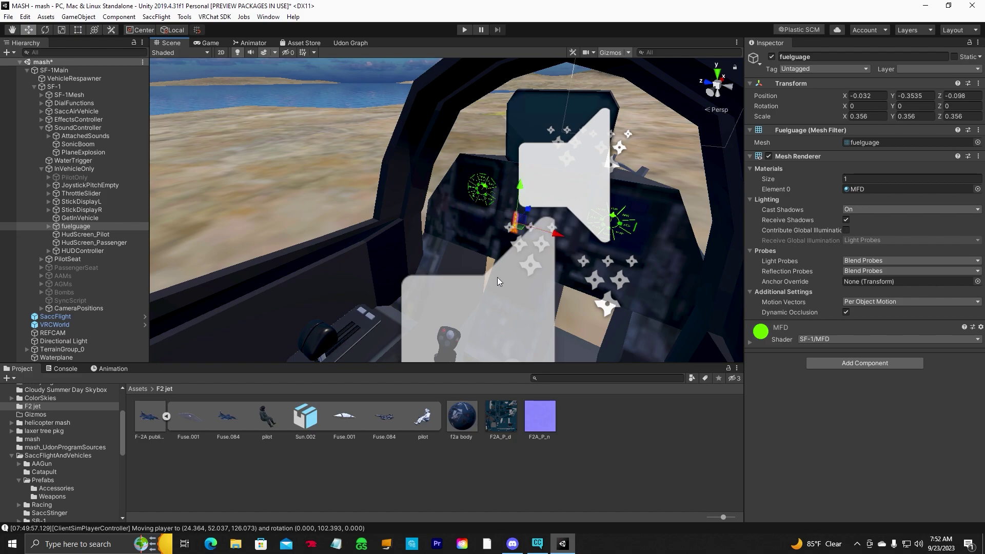
mouse_move(498, 278)
right_mouse_down()
mouse_move(512, 288)
mouse_move(484, 275)
right_mouse_up()
scroll(512, 288, "up", 5)
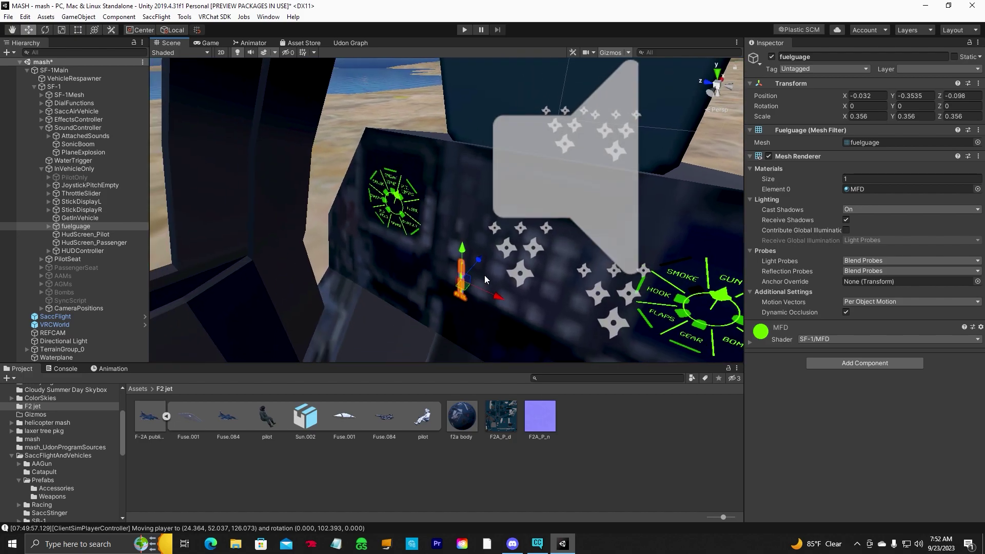
left_click_drag(485, 251, 485, 252)
scroll(399, 296, "down", 6)
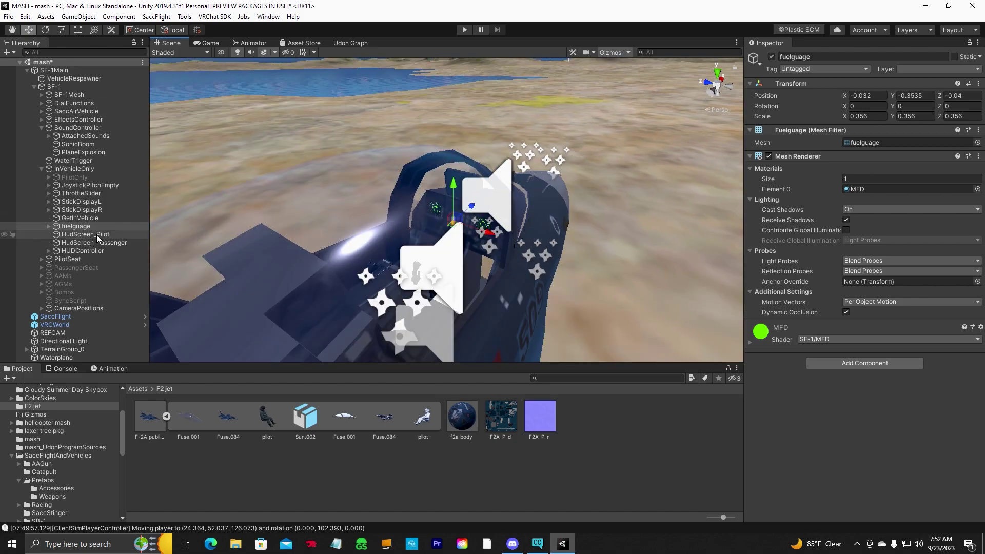
left_click(96, 234)
Push HudScreen_Pilot forward to Position Z -0.051 above the instrument panel.
left_click(14, 35)
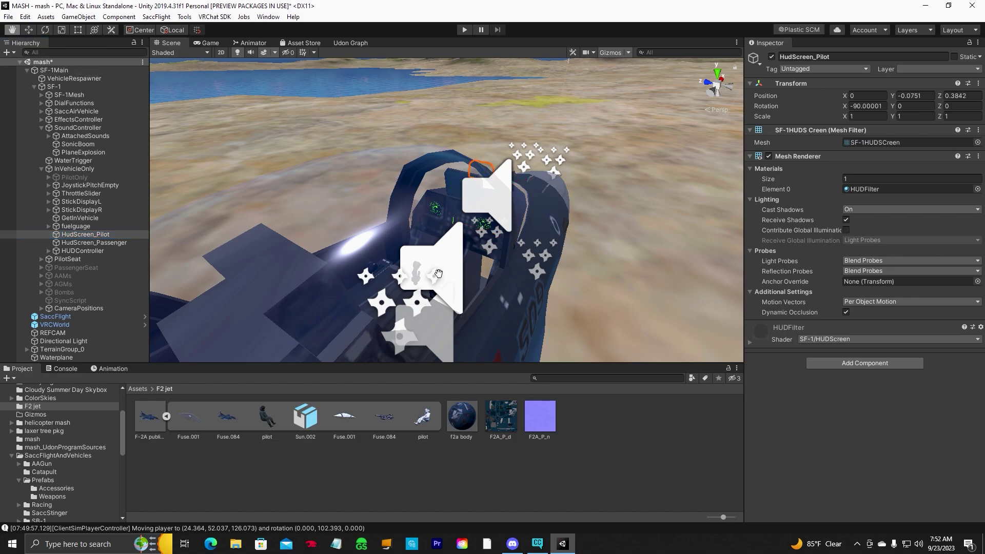
right_click_drag(436, 275, 550, 231)
left_click_drag(329, 334, 470, 227)
scroll(470, 227, "up", 5)
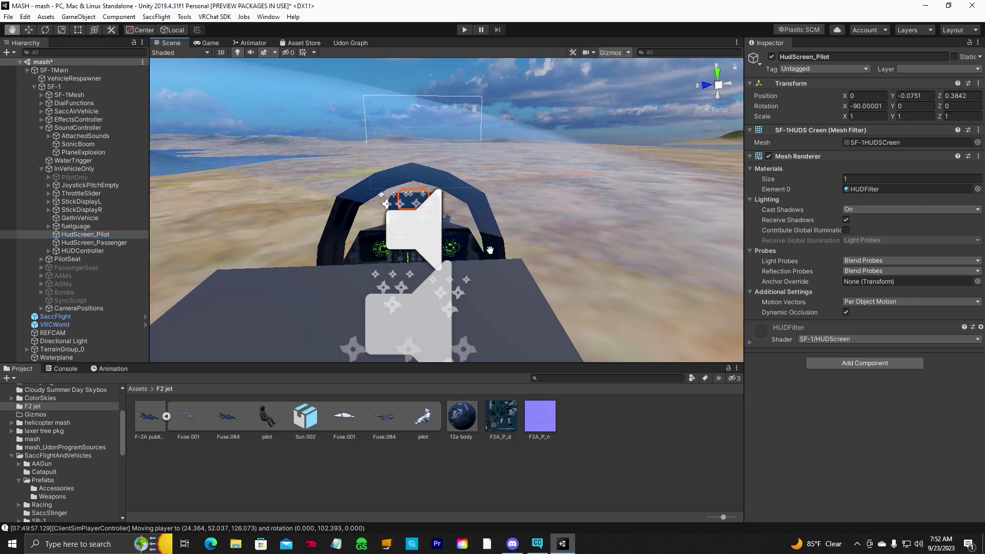
left_click_drag(441, 251, 622, 284)
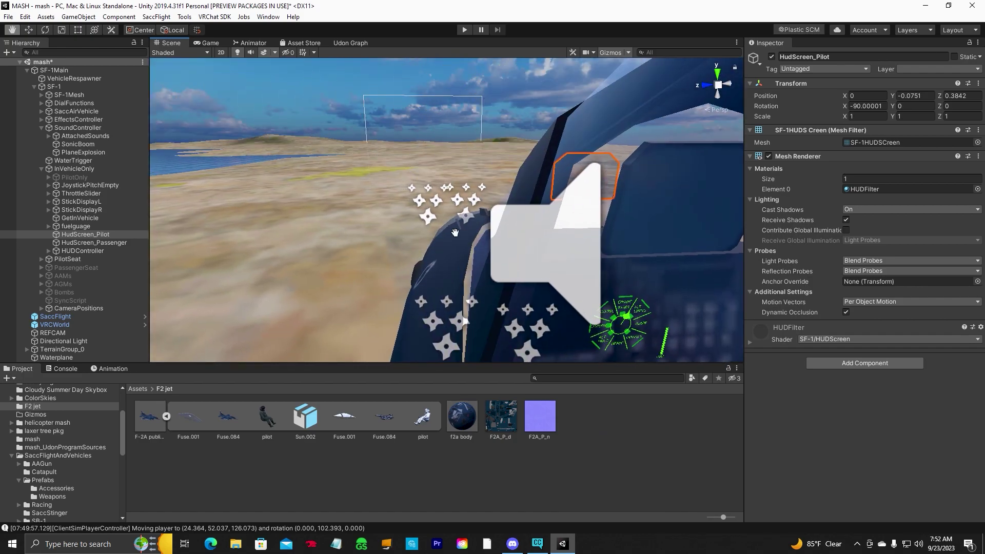
right_click_drag(369, 267, 467, 264)
left_click_drag(467, 264, 377, 257)
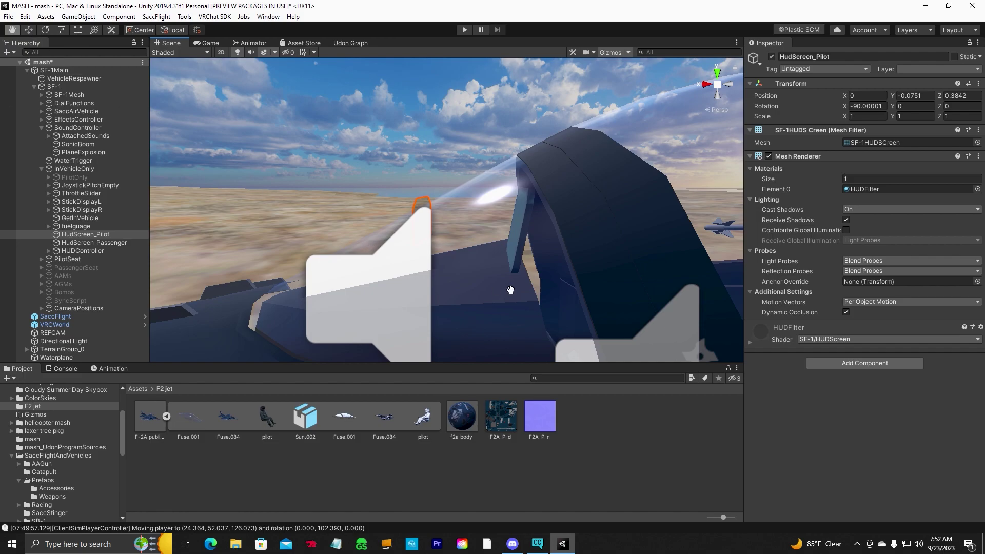
left_click_drag(510, 290, 530, 294)
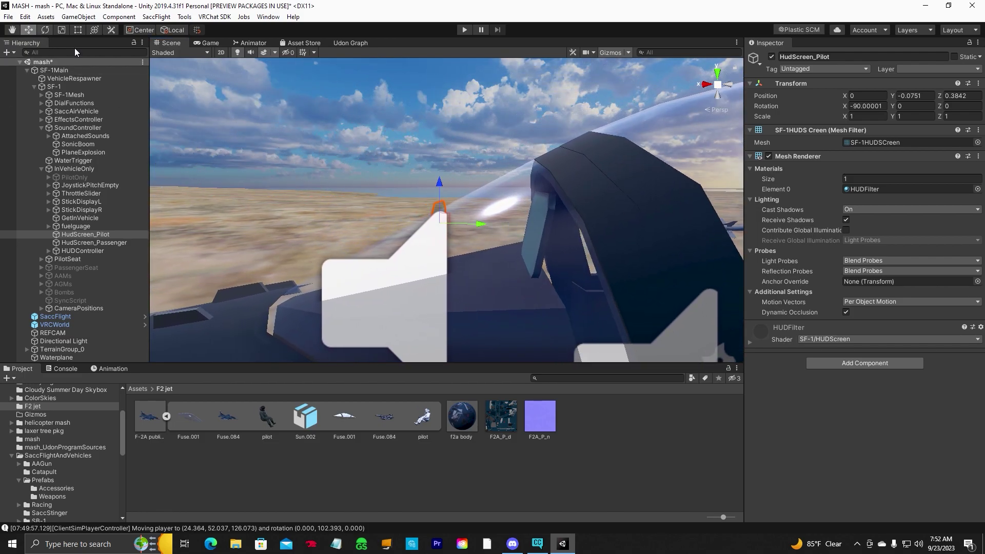
left_click_drag(477, 226, 575, 226)
left_click_drag(491, 300, 490, 217)
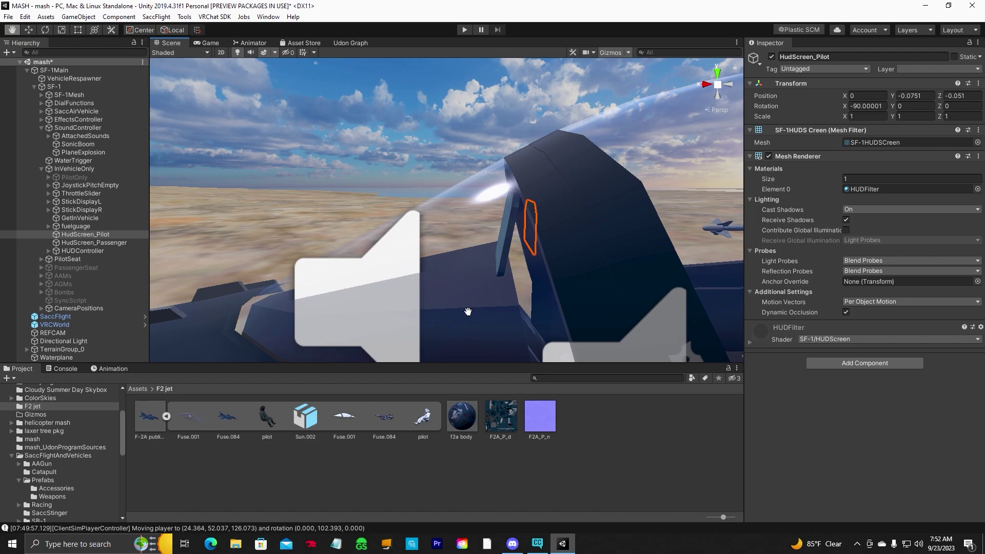
left_click_drag(468, 311, 512, 290)
right_click_drag(513, 290, 529, 287)
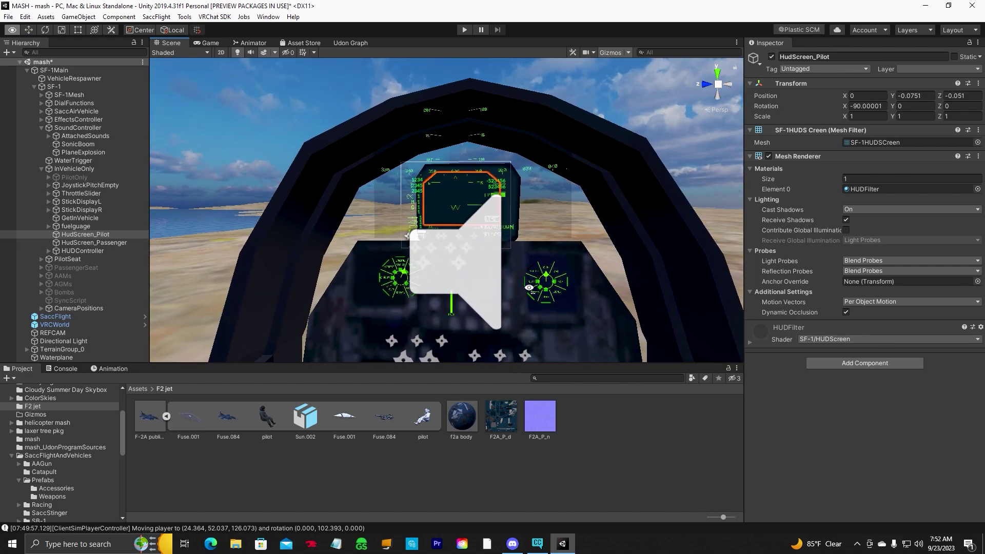
left_click_drag(529, 288, 525, 286, "alt")
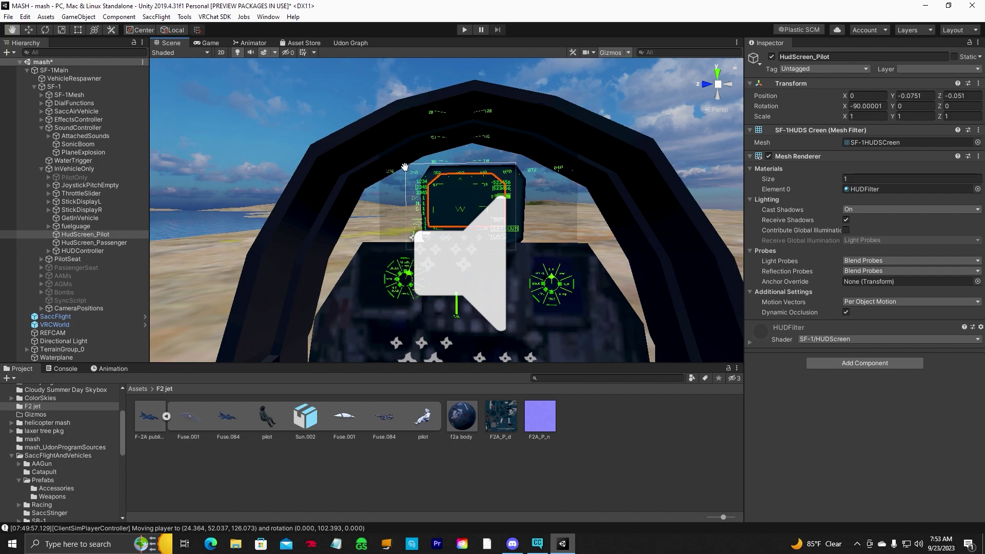
Move HudScreen_Passenger into the cockpit at about Z -0.097.
left_click(102, 242)
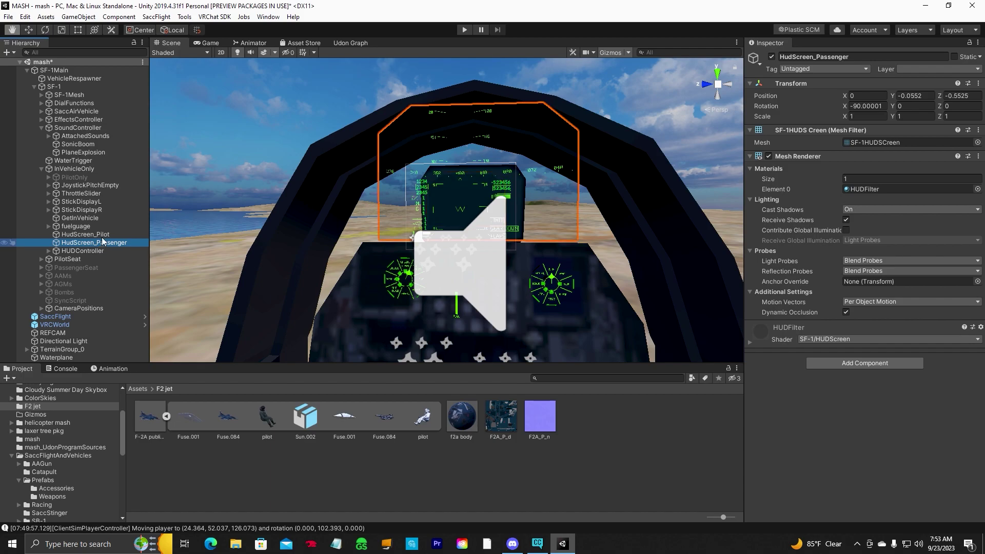
left_click_drag(327, 218, 444, 303)
right_click_drag(444, 303, 484, 306)
scroll(485, 306, "down", 8)
scroll(485, 305, "up", 6)
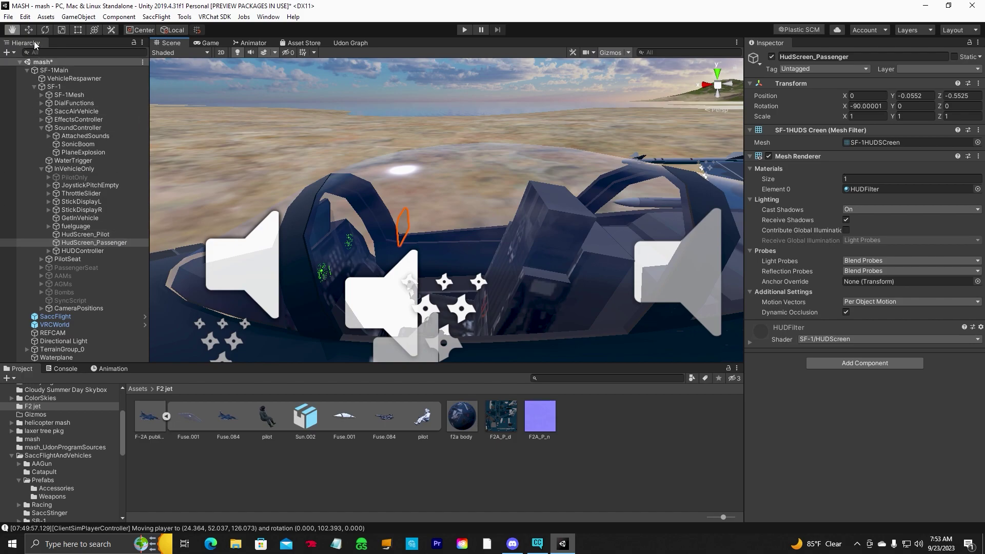
left_click_drag(445, 226, 373, 230)
scroll(458, 239, "down", 6)
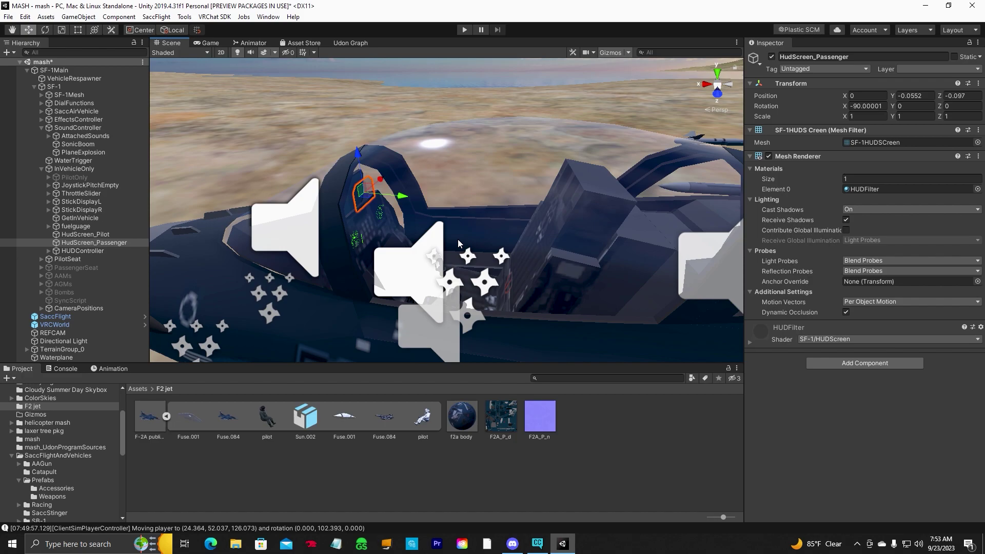
scroll(457, 239, "down", 1)
right_click_drag(412, 261, 439, 257)
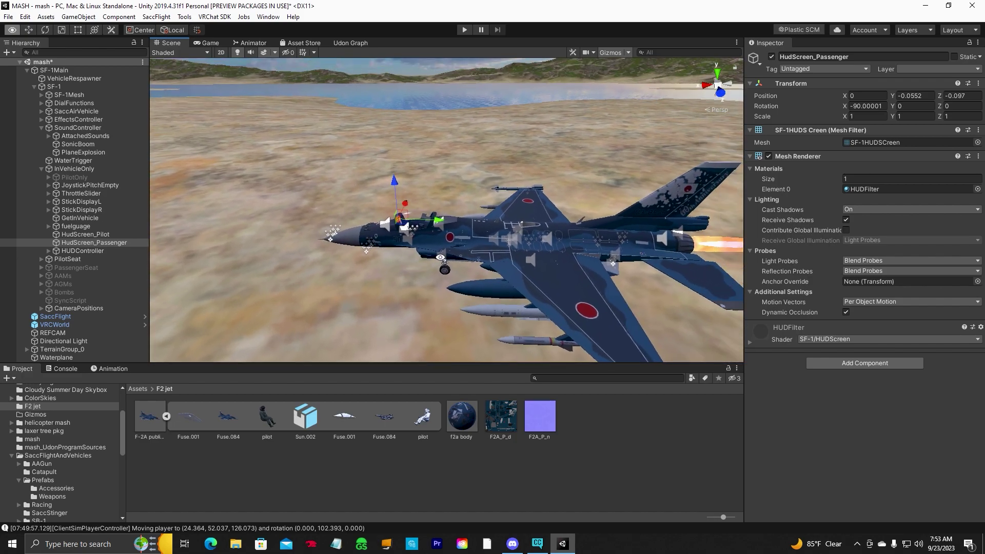
Deactivate the InVehicleOnly group and start Play mode.
left_click(137, 168)
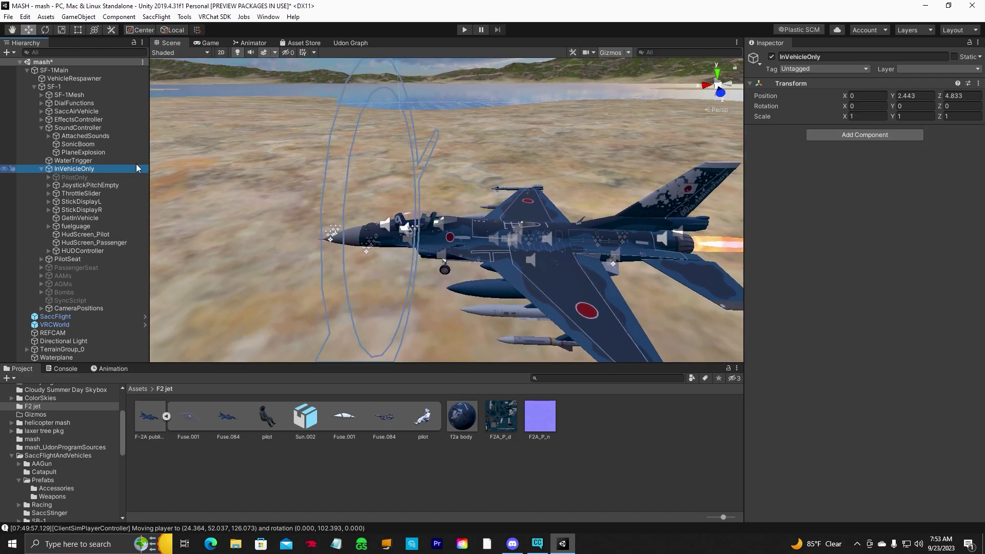
left_click(772, 57)
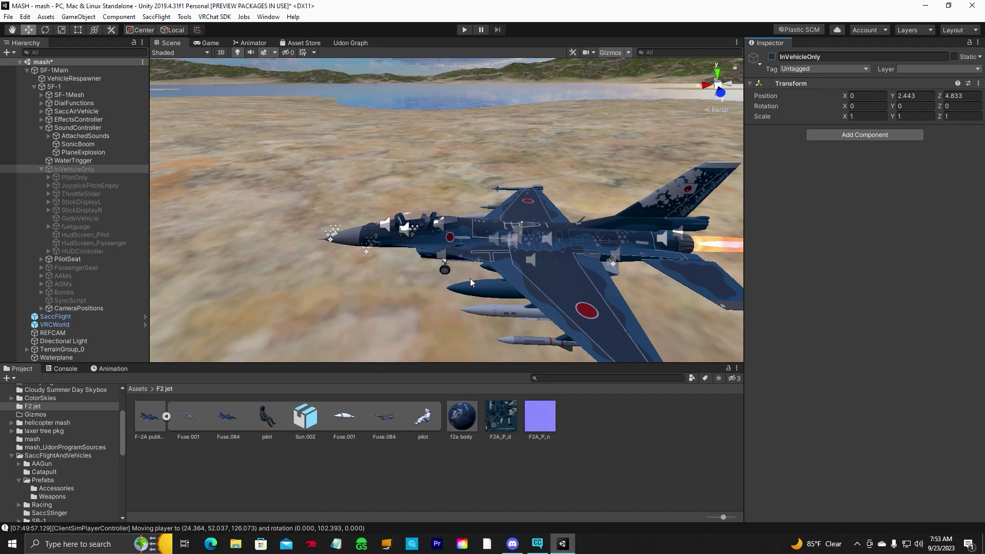
right_click_drag(469, 277, 523, 249)
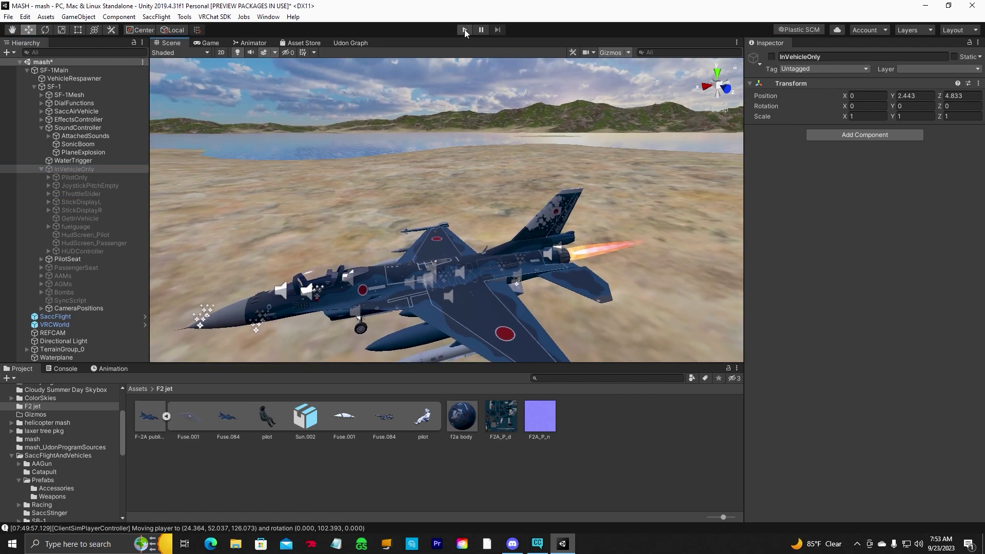
left_click(464, 29)
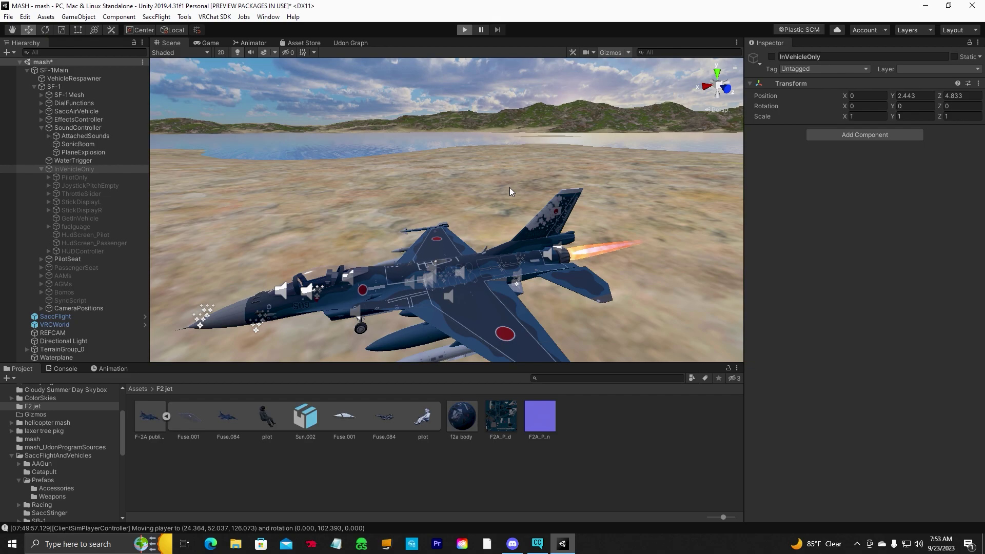
Dismiss the client simulator menu, walk to the jet and board its cockpit.
key("ctrl+p")
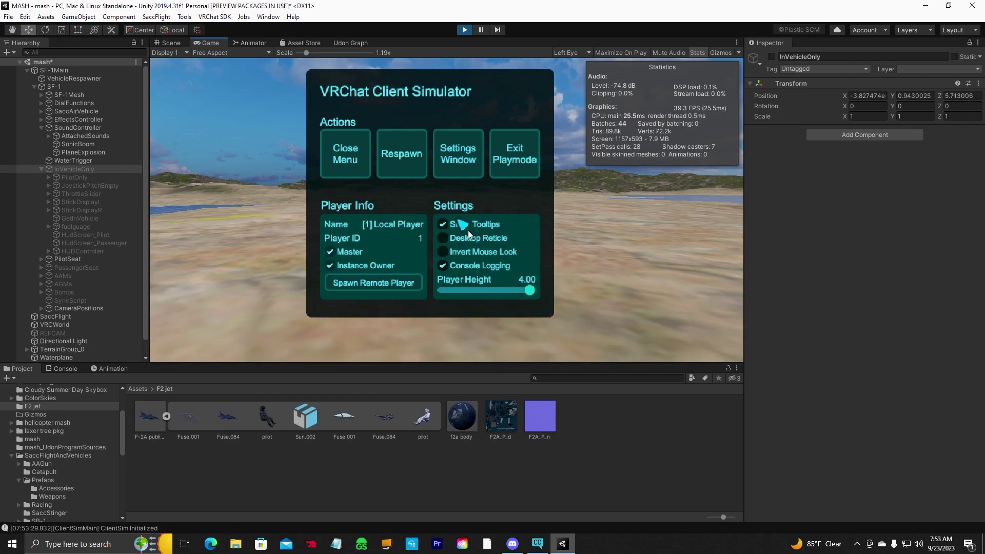
left_click(345, 154)
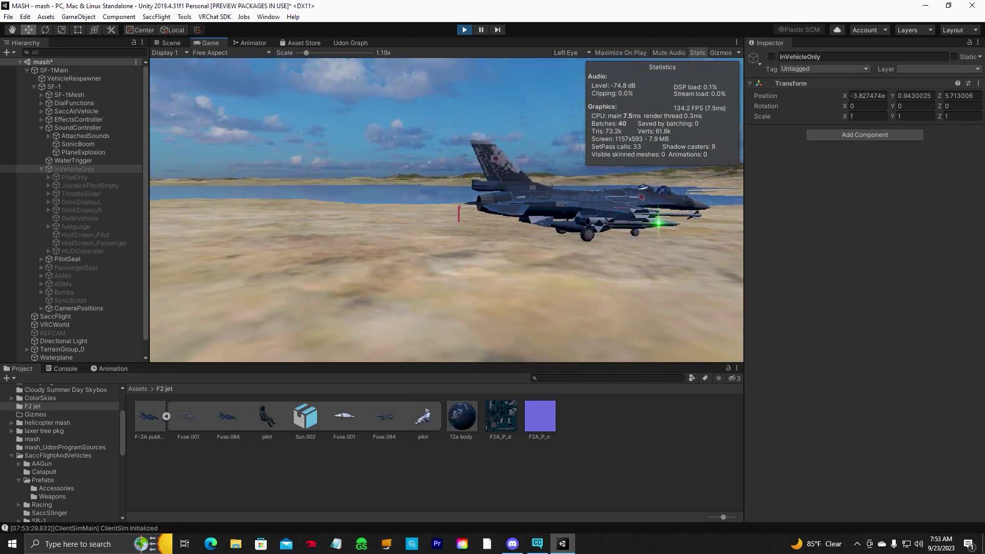
key("w")
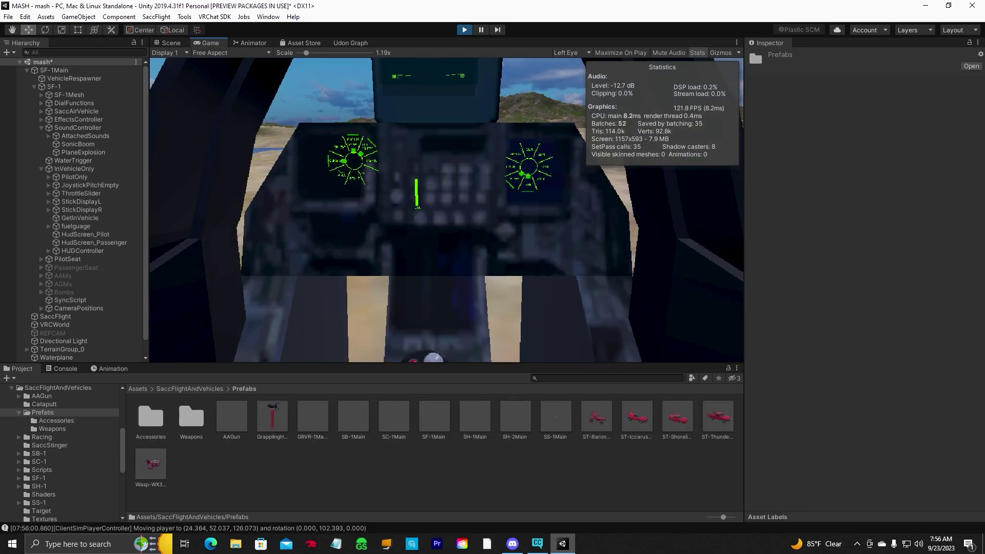
key("z")
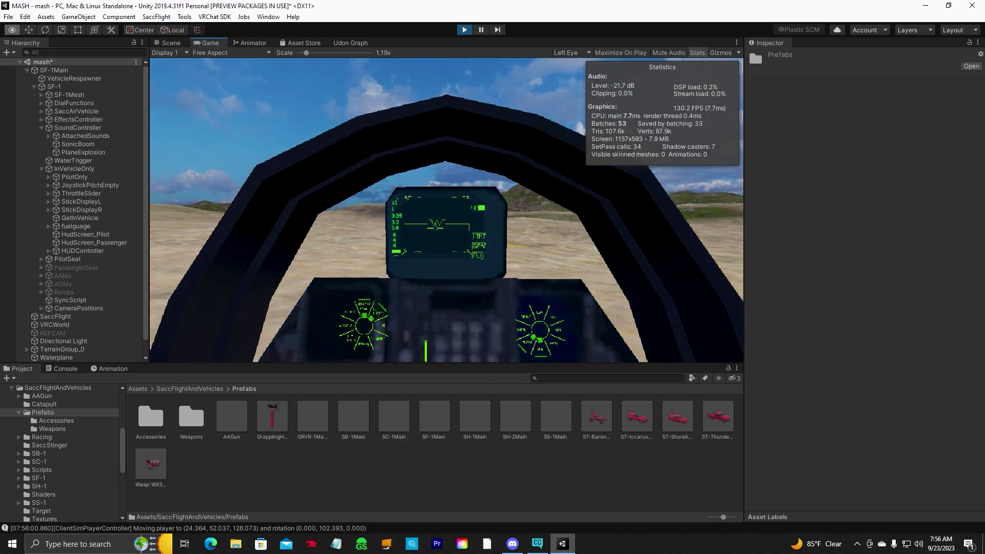
Pitch the jet up and back to level, then roll left while watching the HUD.
key("s")
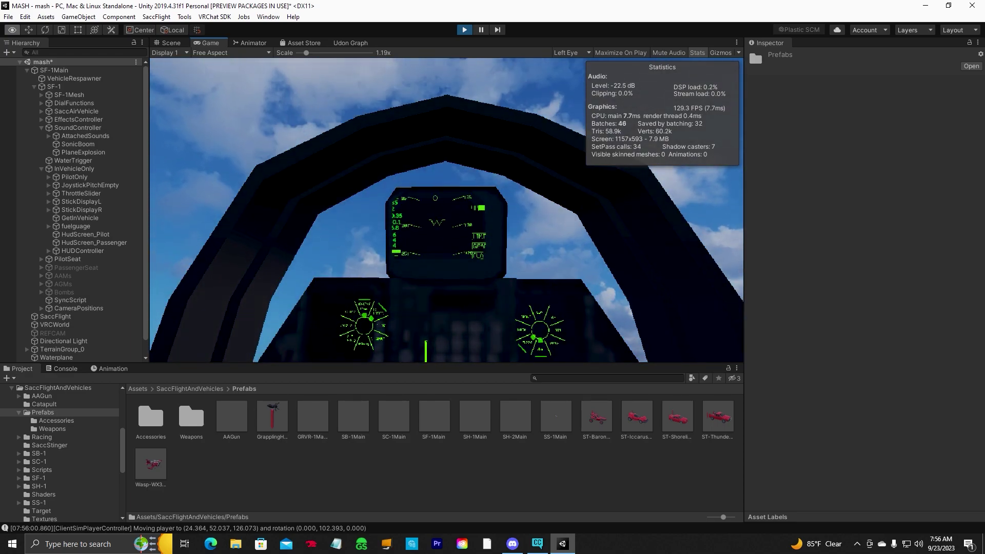
key("w")
key("s")
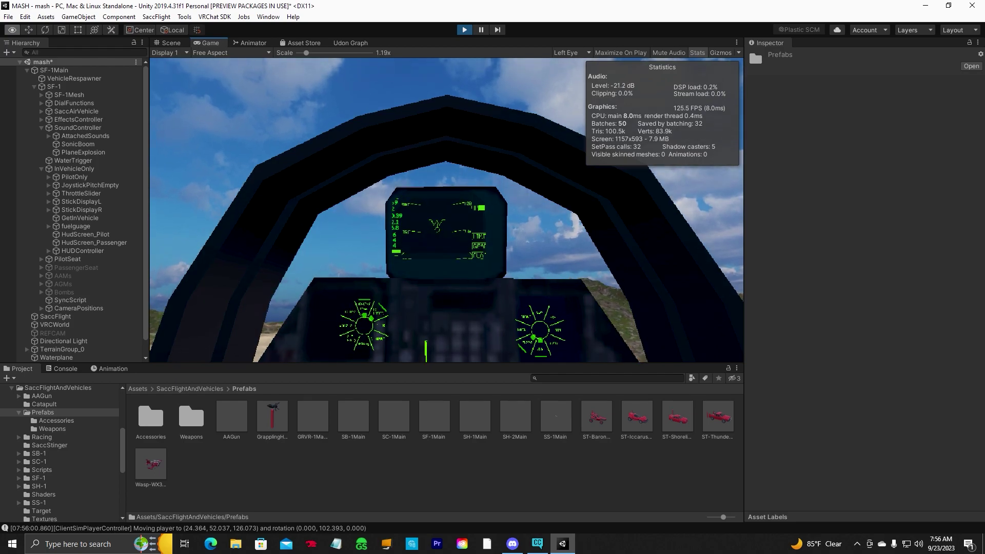
key("w")
key("a")
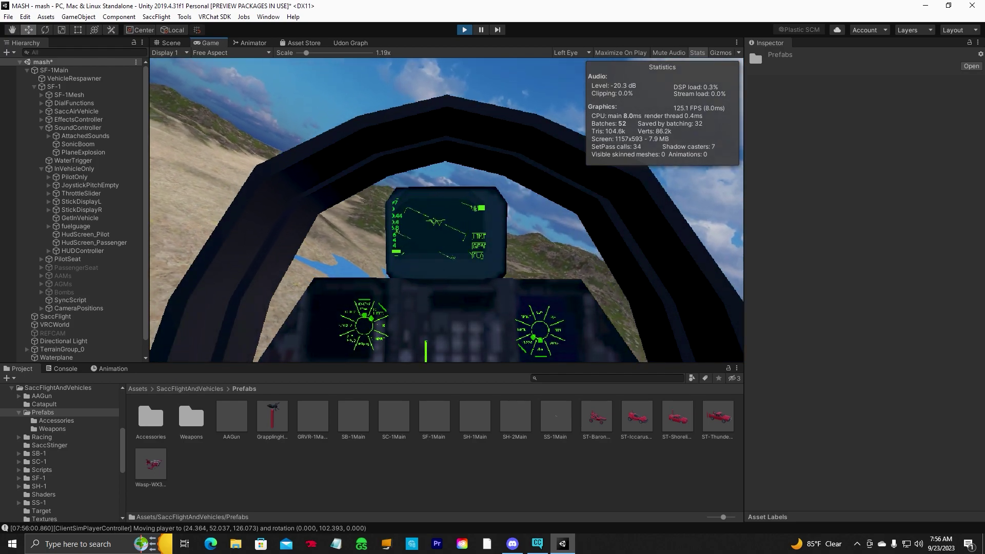